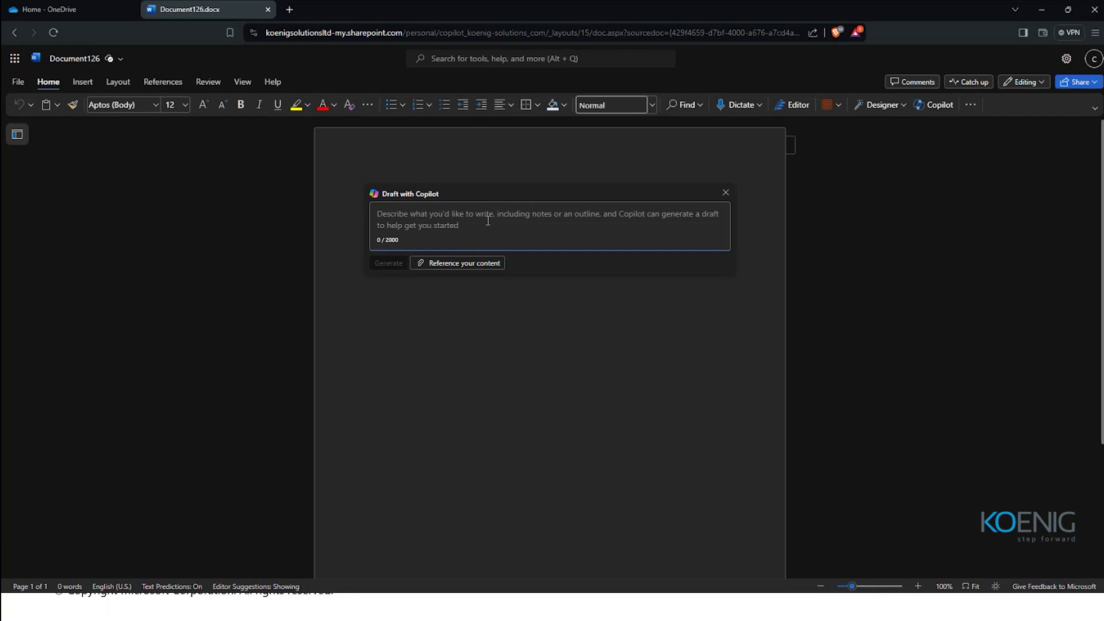
# Generate a draft with Copilot from the prompt "Summarize about baseball" and look over the generated sections
pyautogui.write('Summarize ')
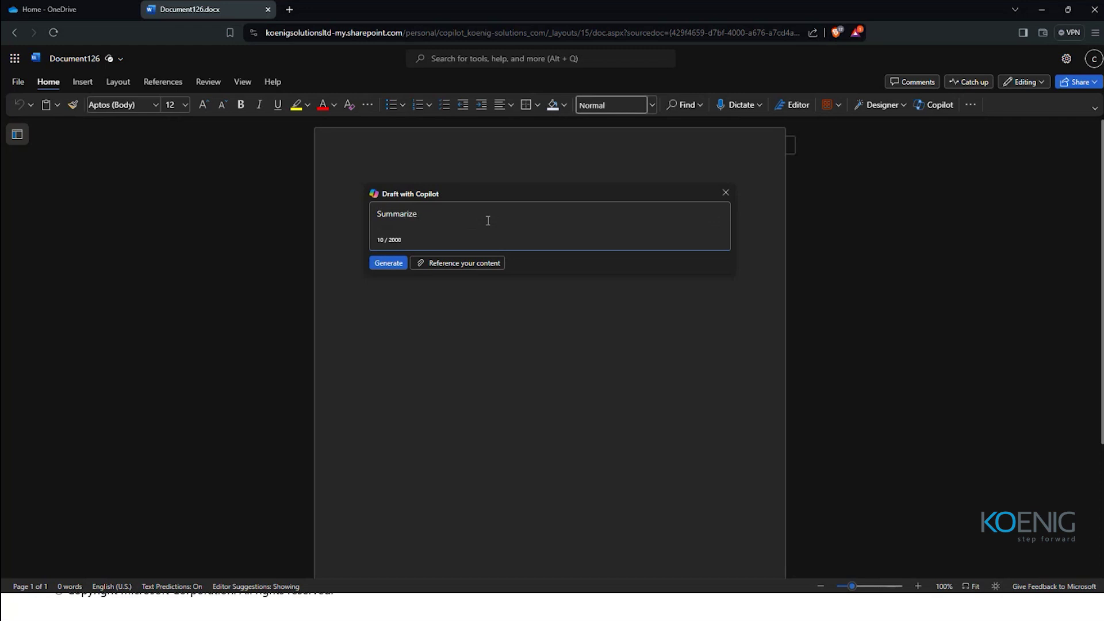
pyautogui.write('about baseball')
pyautogui.click(405, 263)
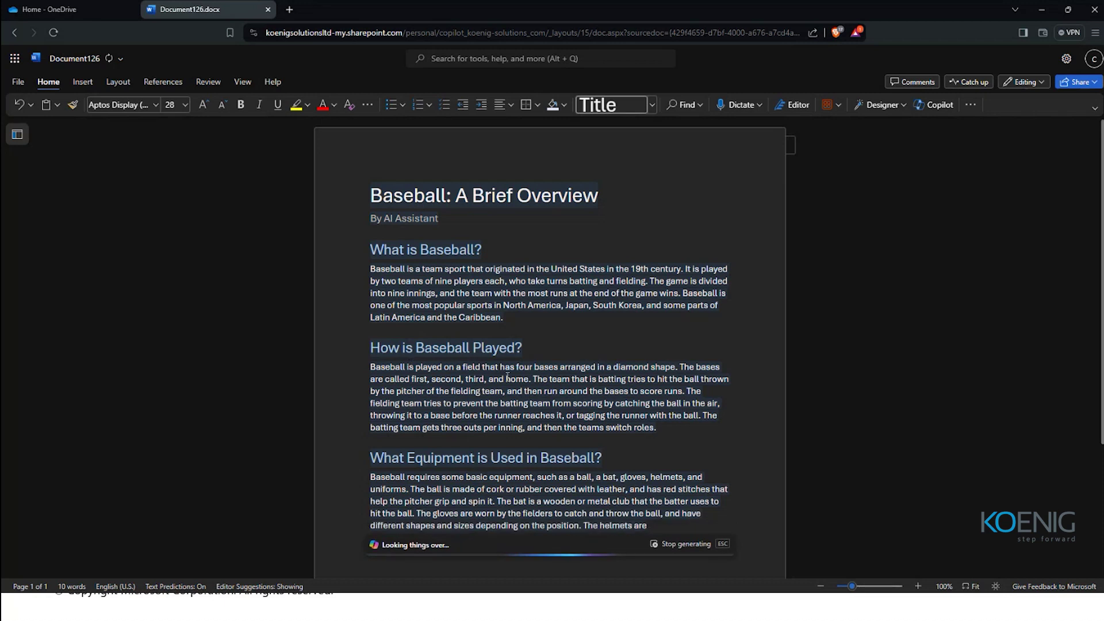
pyautogui.scroll(-3, 591, 480)
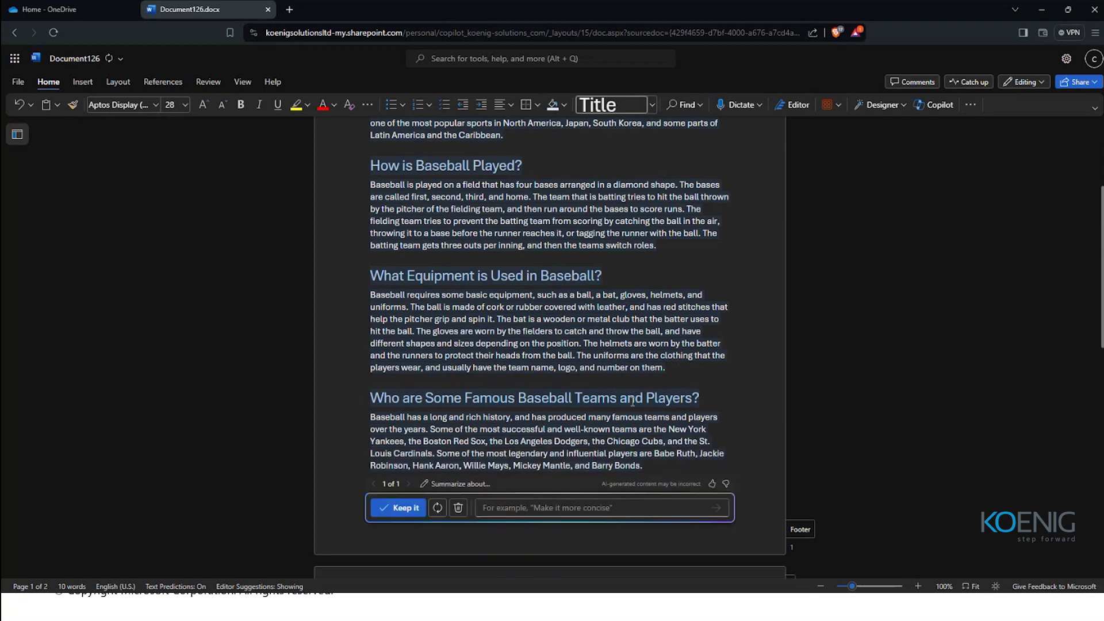
pyautogui.scroll(-1, 632, 402)
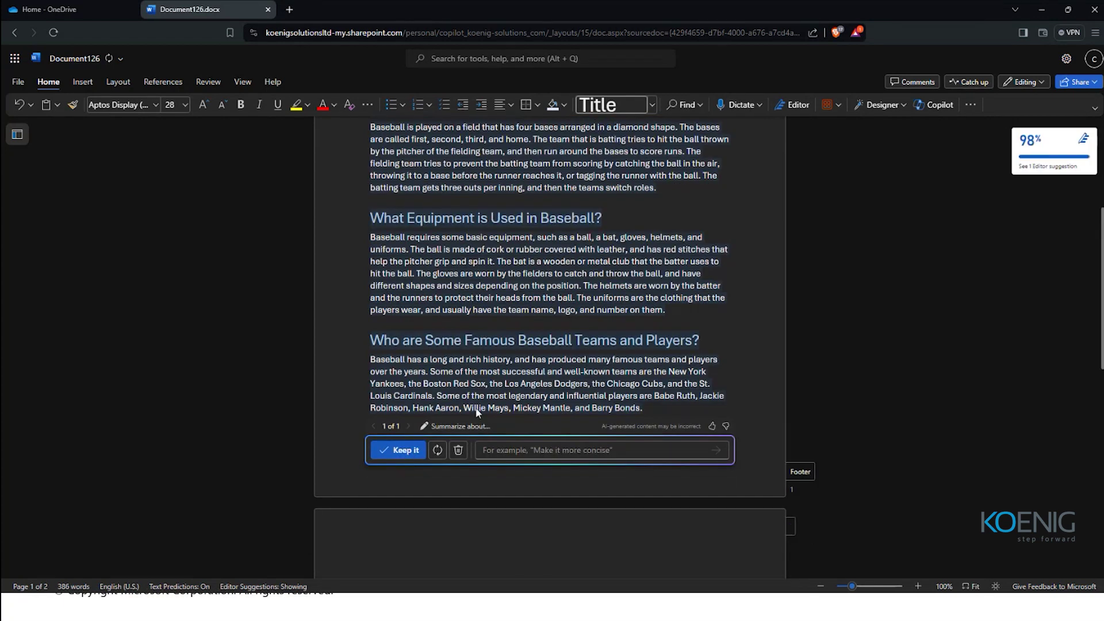
pyautogui.scroll(2, 512, 381)
pyautogui.scroll(1, 486, 370)
pyautogui.scroll(-1, 477, 402)
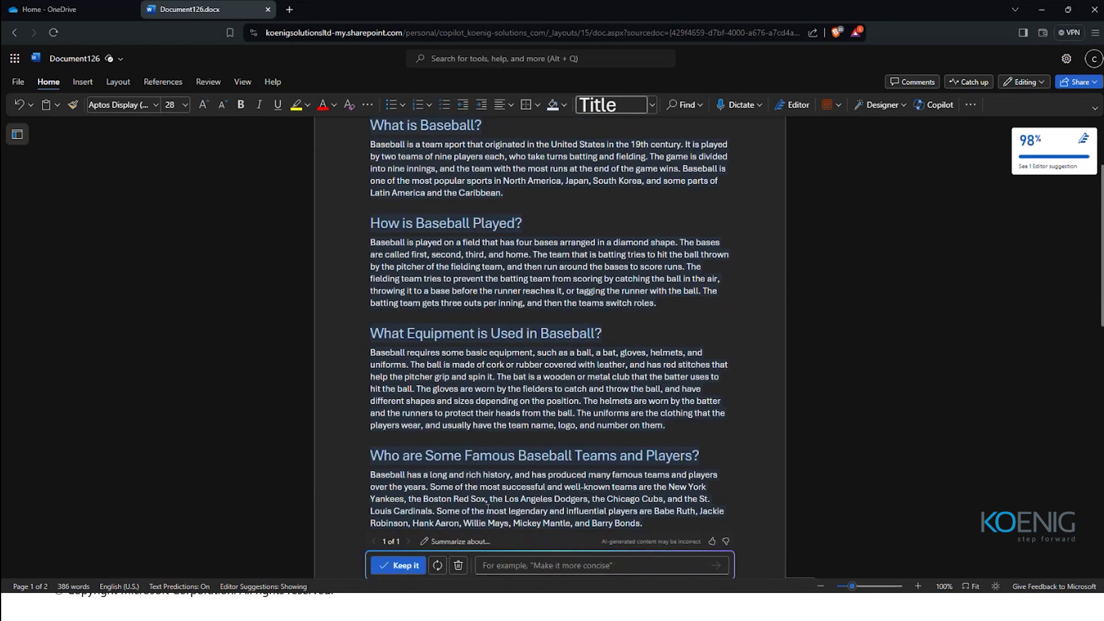
pyautogui.click(457, 541)
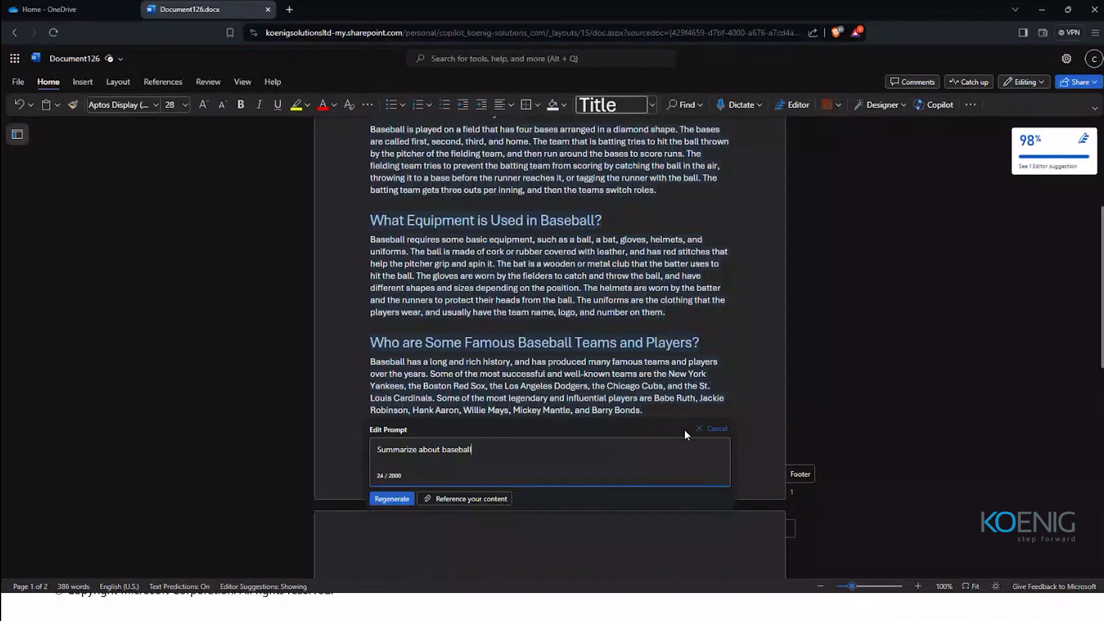
pyautogui.click(713, 428)
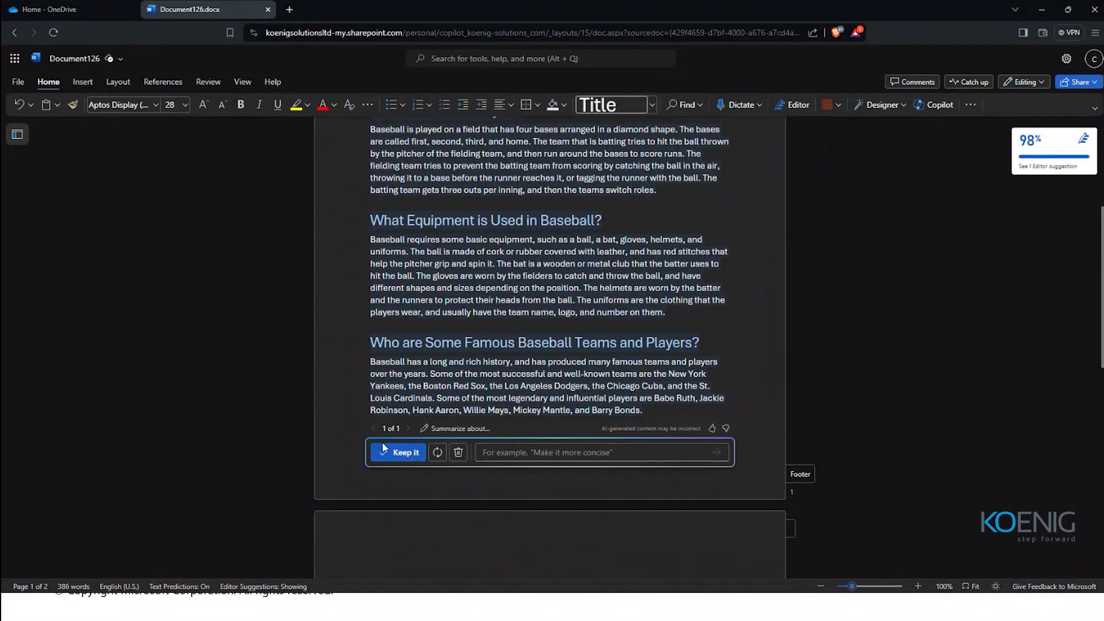
pyautogui.click(382, 445)
pyautogui.scroll(-4, 575, 402)
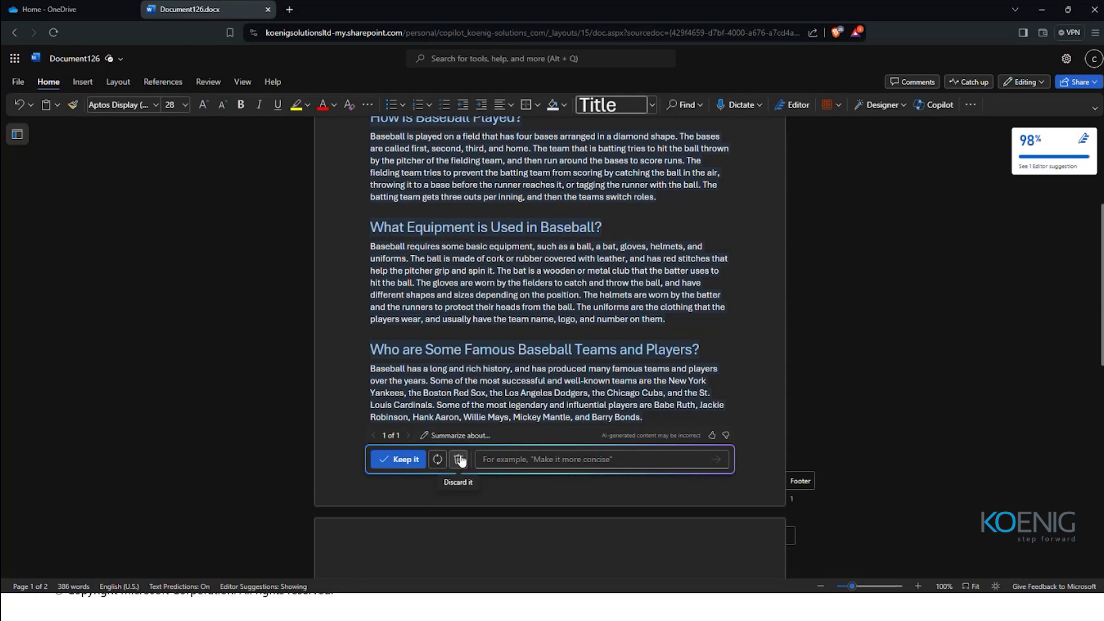
# Edit the draft's prompt to "Summarize about baseball vs football" and regenerate the draft
pyautogui.click(460, 436)
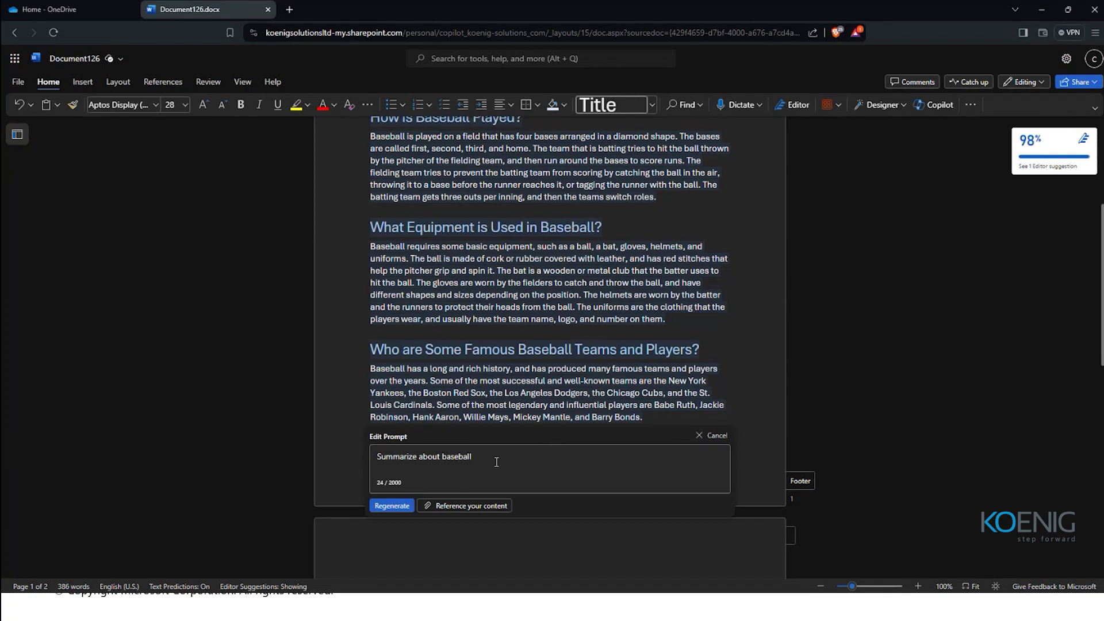
pyautogui.write('vs football')
pyautogui.press('Return')
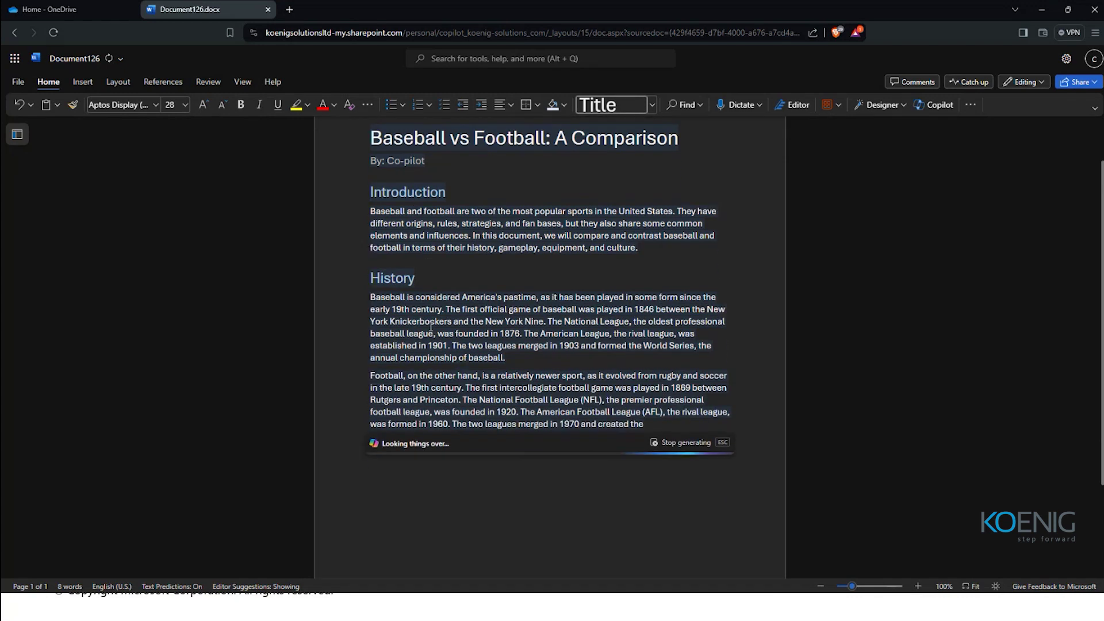
# Read through the generated baseball and football comparison from its title to the conclusion
pyautogui.scroll(3, 449, 316)
pyautogui.keyDown('ctrl'); pyautogui.click(470, 303); pyautogui.keyUp('ctrl')
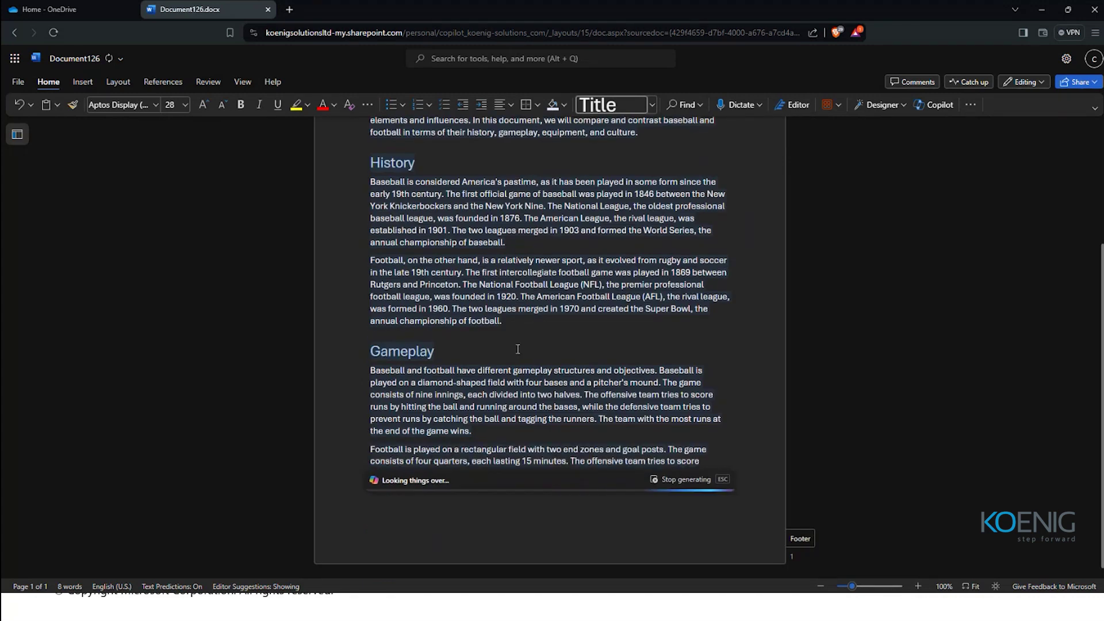
pyautogui.scroll(1, 517, 349)
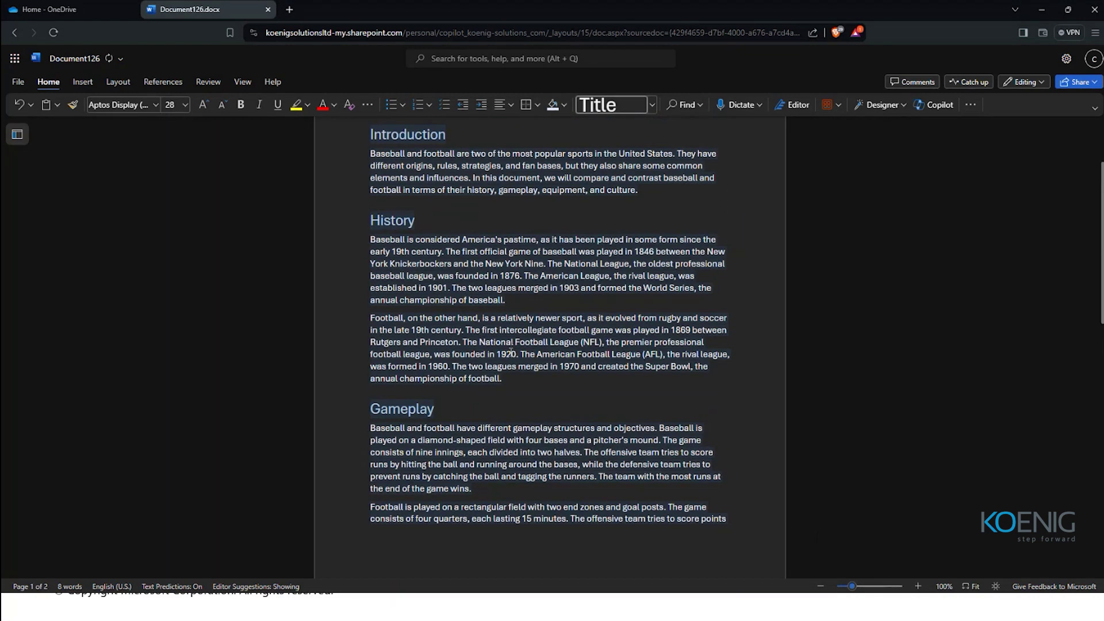
pyautogui.scroll(6, 510, 352)
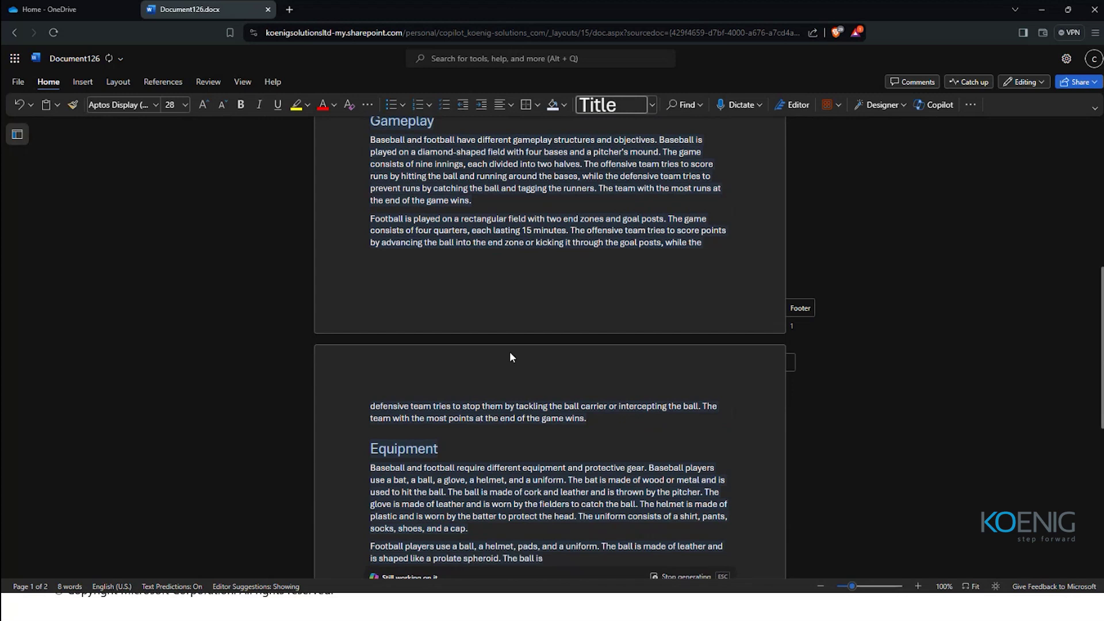
pyautogui.scroll(3, 510, 350)
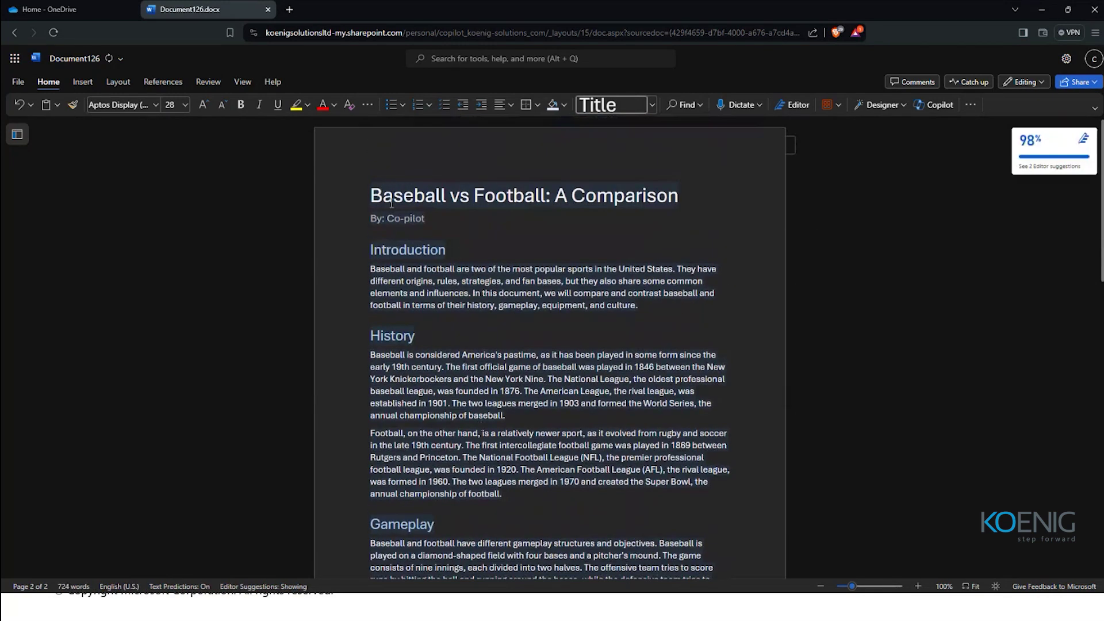
pyautogui.scroll(-15, 577, 248)
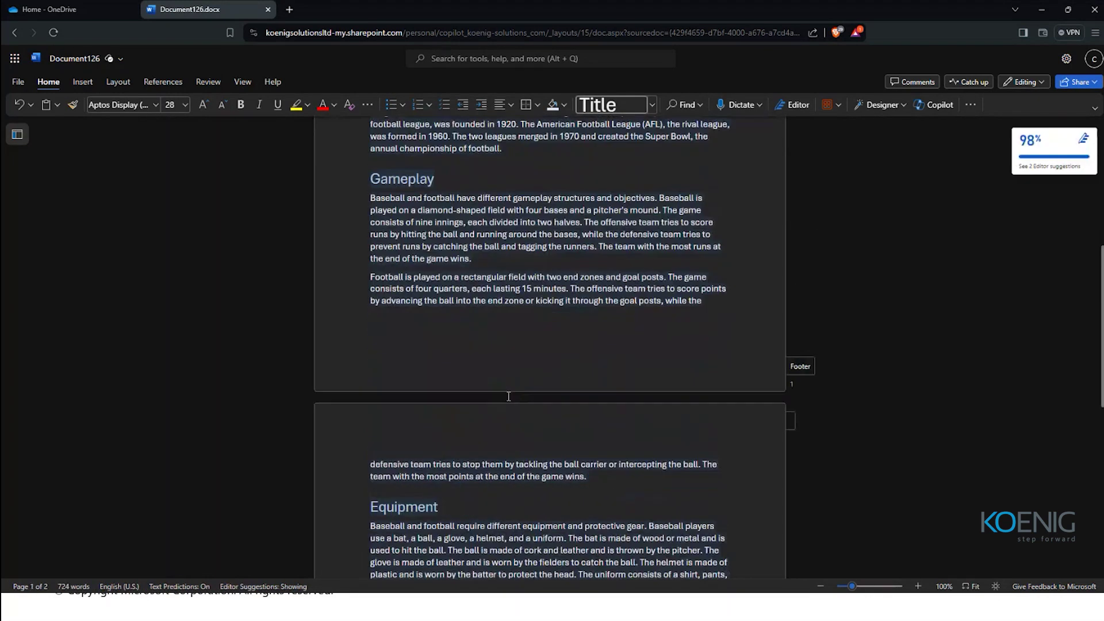
pyautogui.scroll(-1, 508, 397)
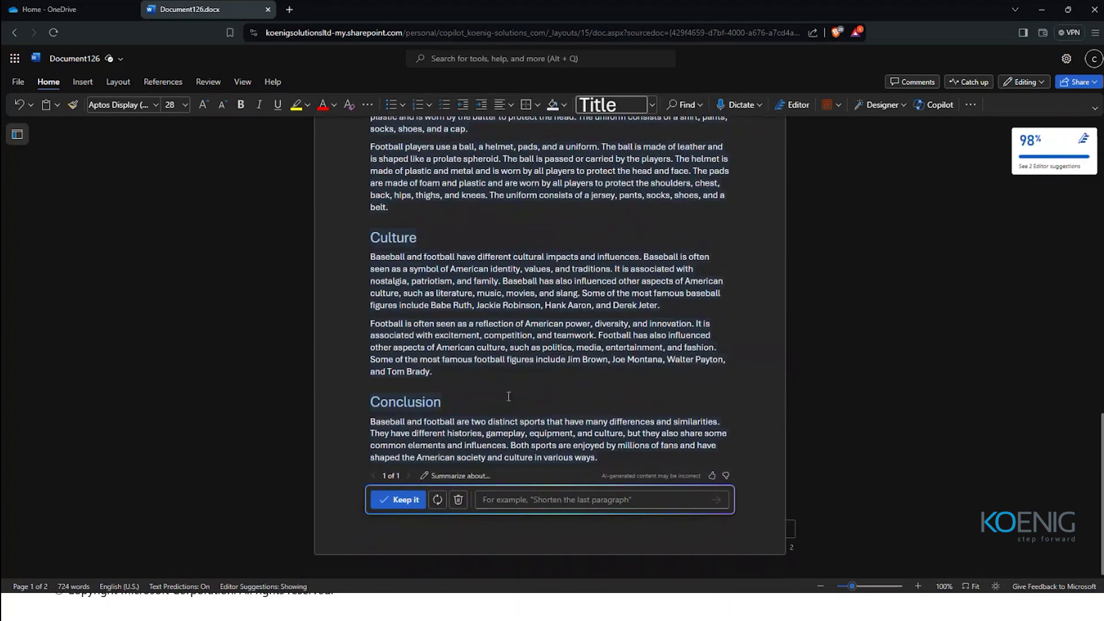
# Regenerate another version of the comparison draft from the same prompt and stop the generation during the players section
pyautogui.click(438, 500)
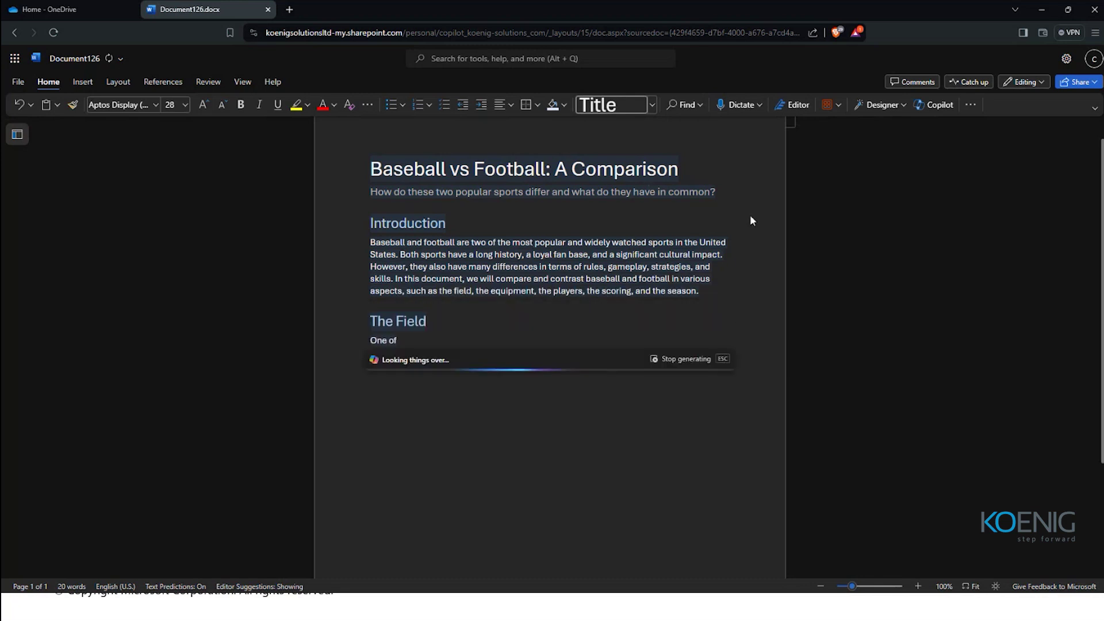
pyautogui.click(933, 105)
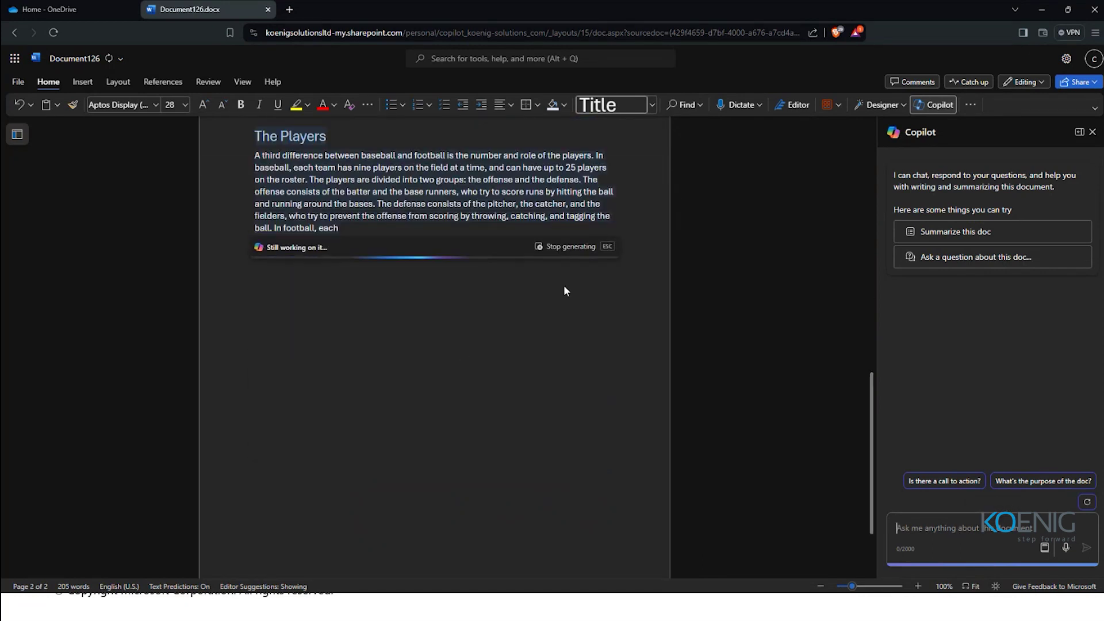
pyautogui.click(932, 105)
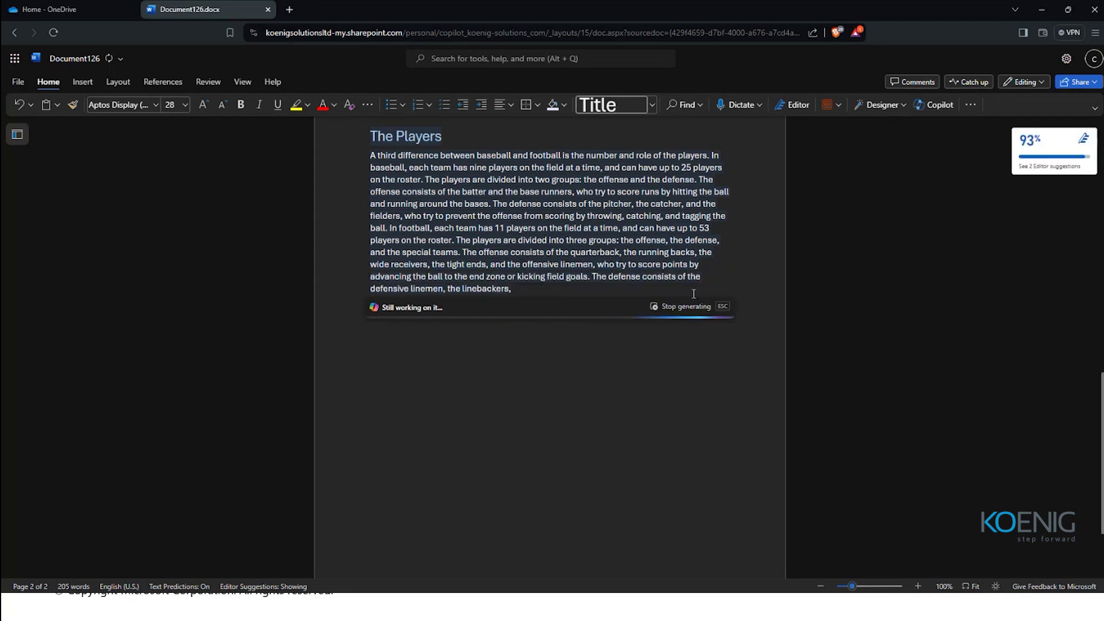
pyautogui.click(687, 330)
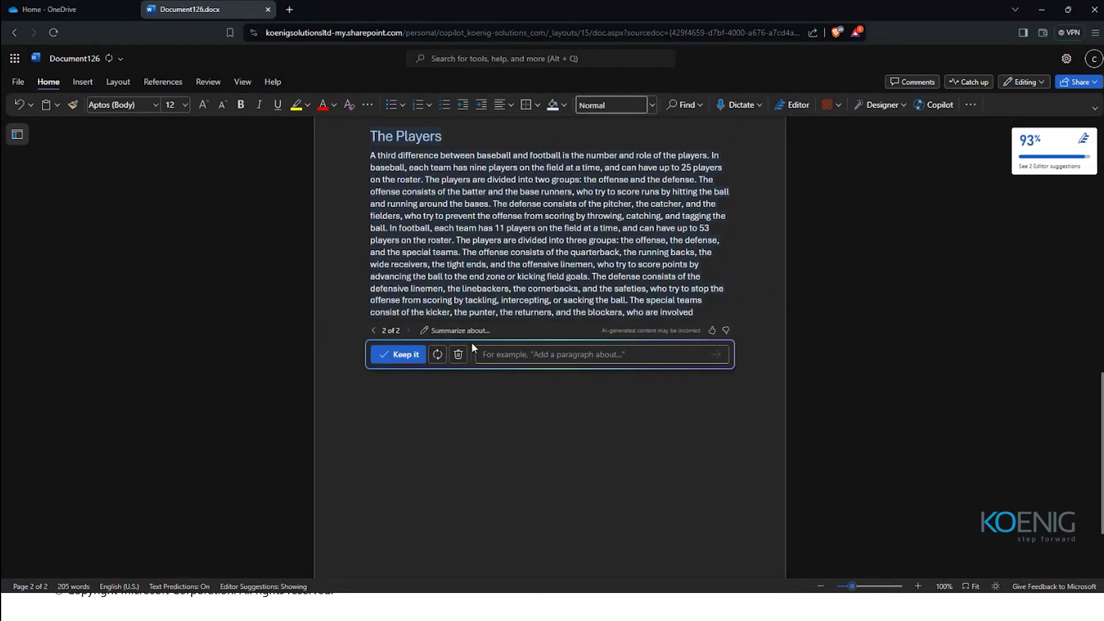
# Compare the two draft versions by going back to the first one and returning to the second
pyautogui.scroll(10, 464, 256)
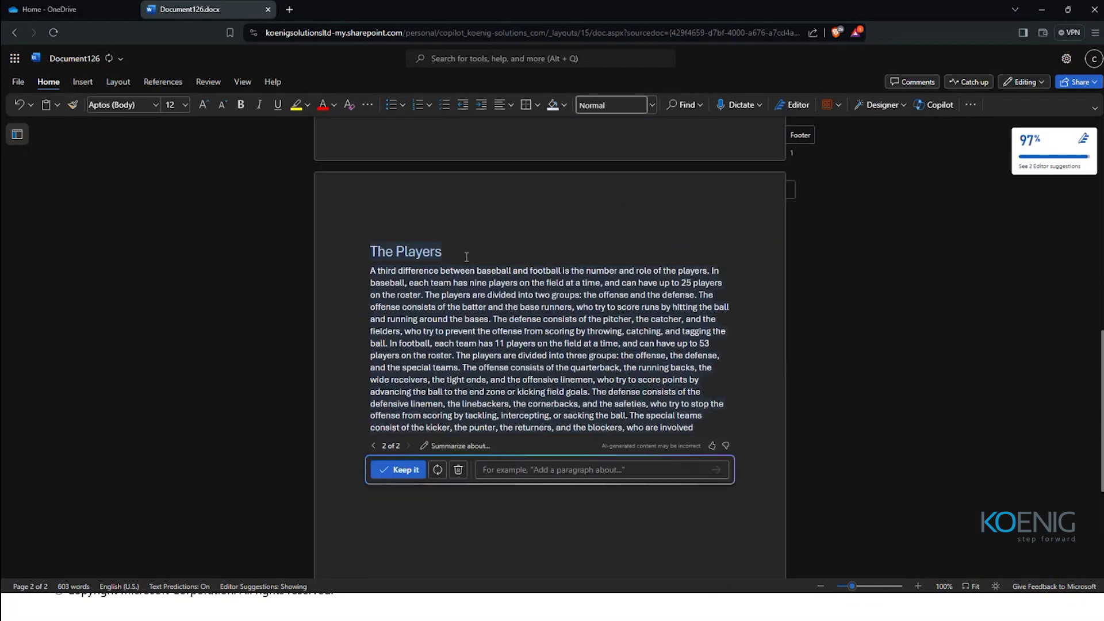
pyautogui.scroll(3, 467, 257)
pyautogui.scroll(-12, 437, 322)
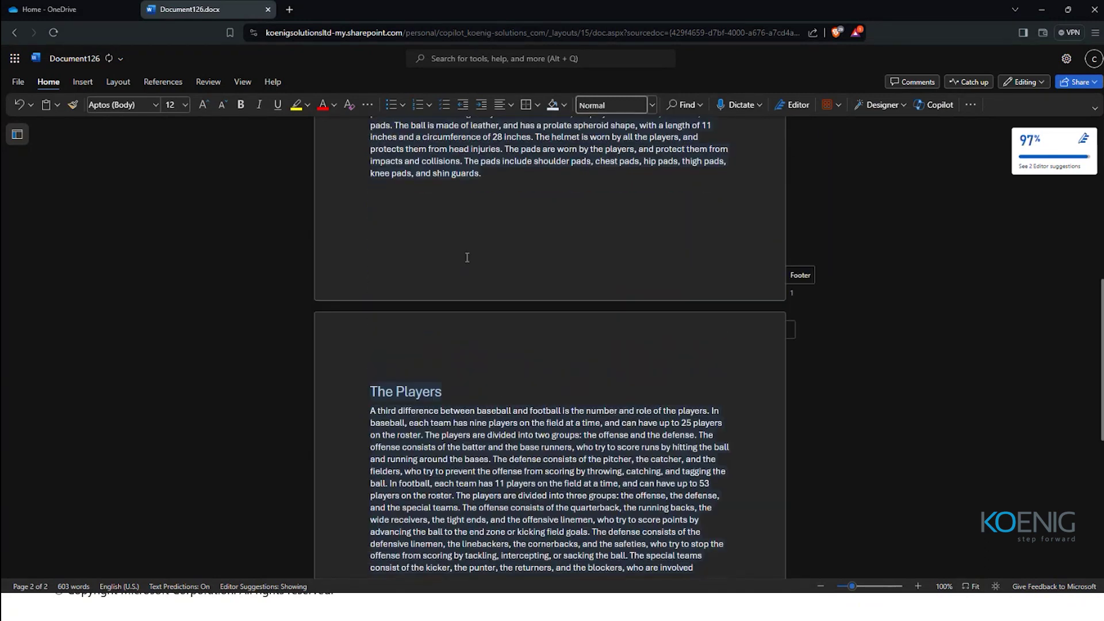
pyautogui.click(377, 389)
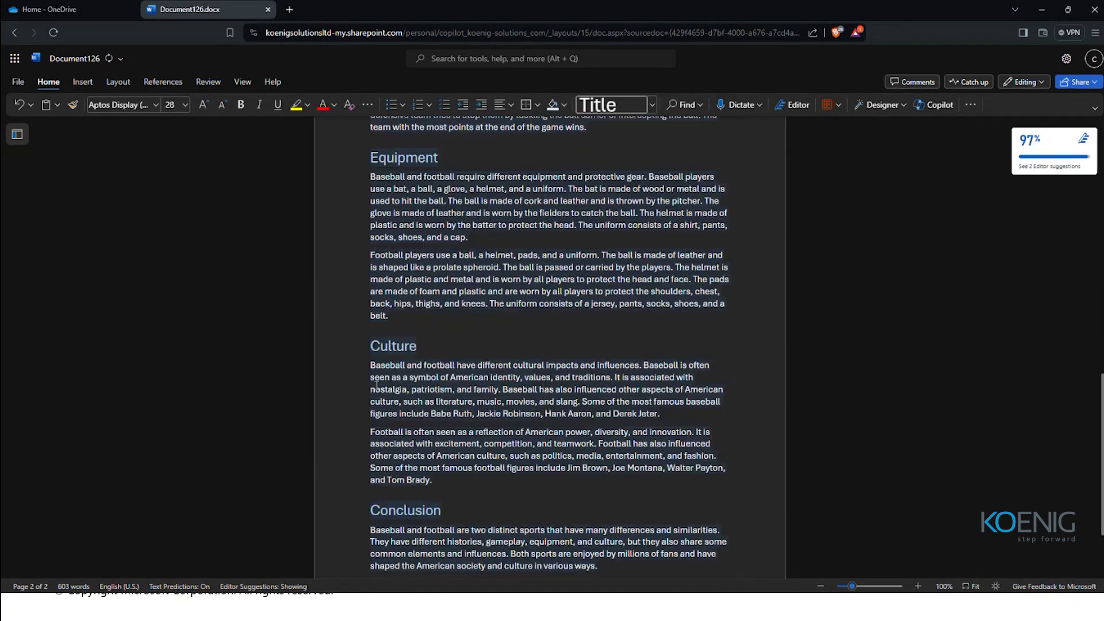
pyautogui.scroll(5, 504, 352)
pyautogui.scroll(-5, 504, 352)
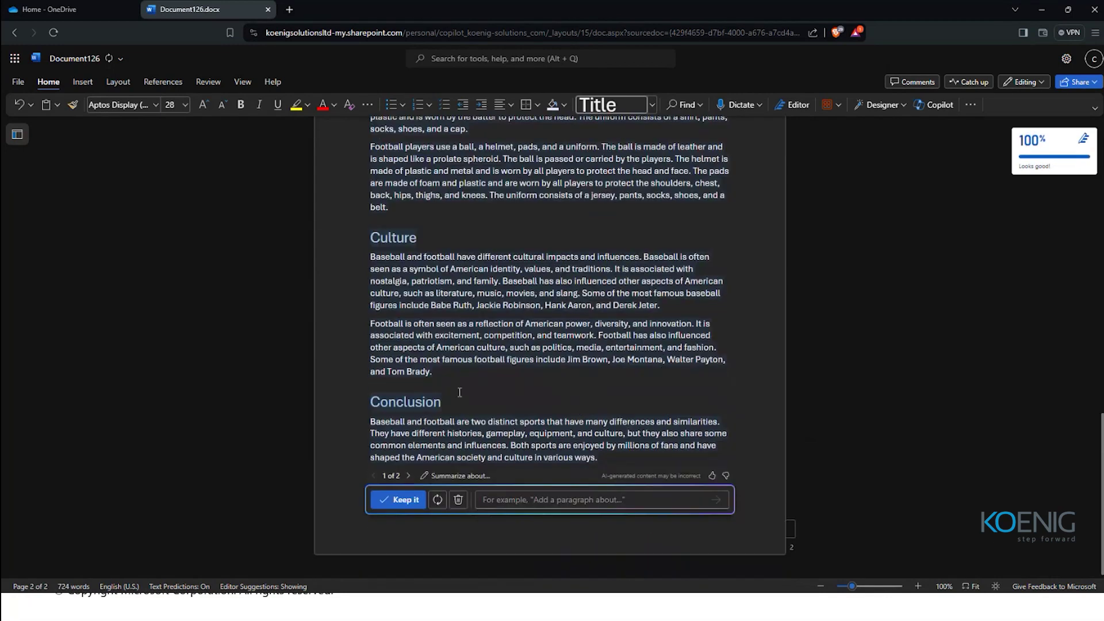
pyautogui.click(409, 468)
pyautogui.scroll(4, 498, 395)
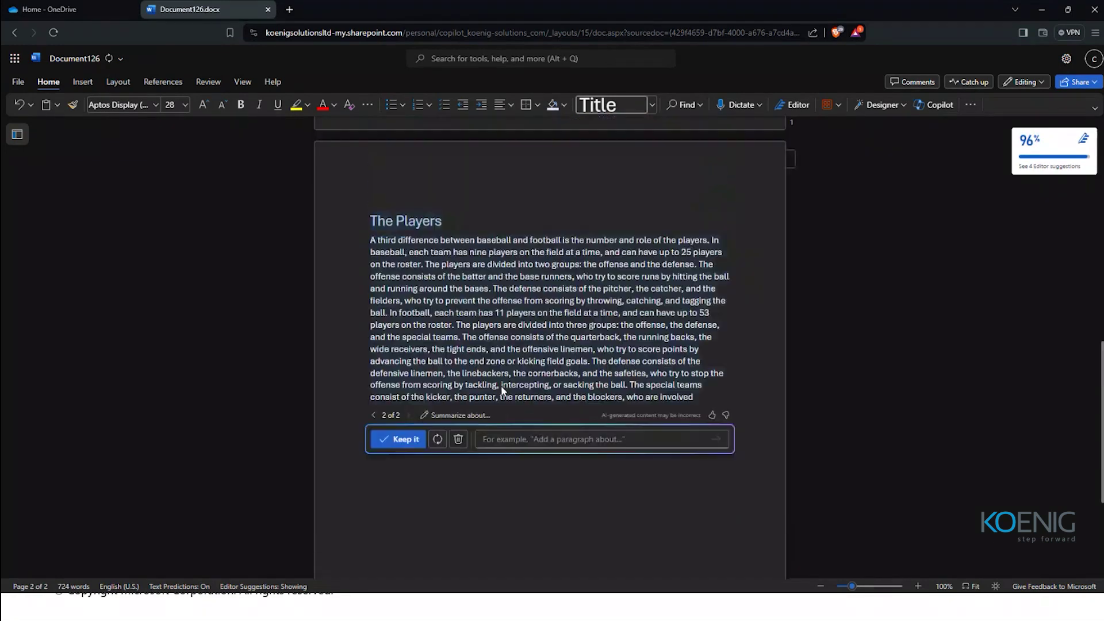
pyautogui.click(458, 453)
pyautogui.scroll(-3, 473, 410)
pyautogui.scroll(-8, 473, 405)
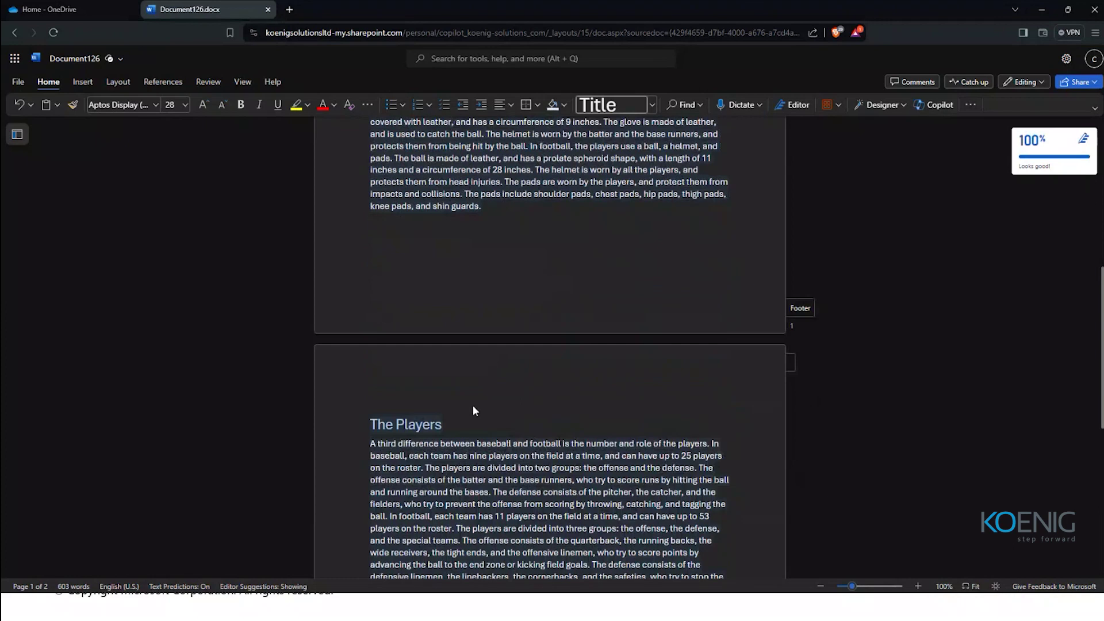
# Review the second draft version from its introduction to the players section, and check the field for fine-tuning the draft
pyautogui.scroll(7, 473, 397)
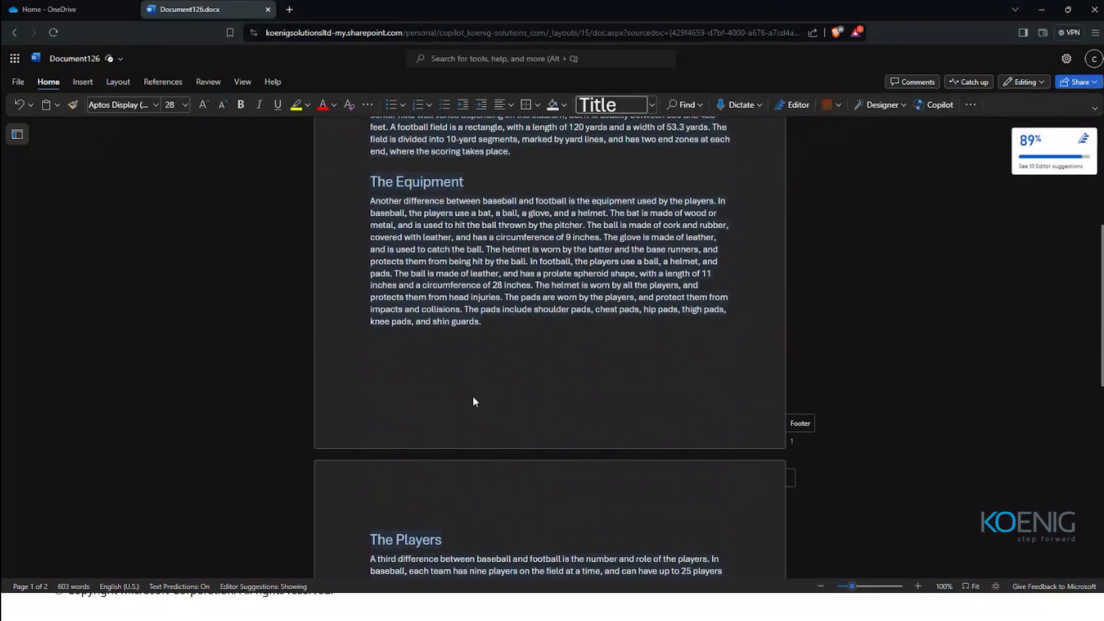
pyautogui.scroll(3, 473, 401)
pyautogui.scroll(-8, 437, 438)
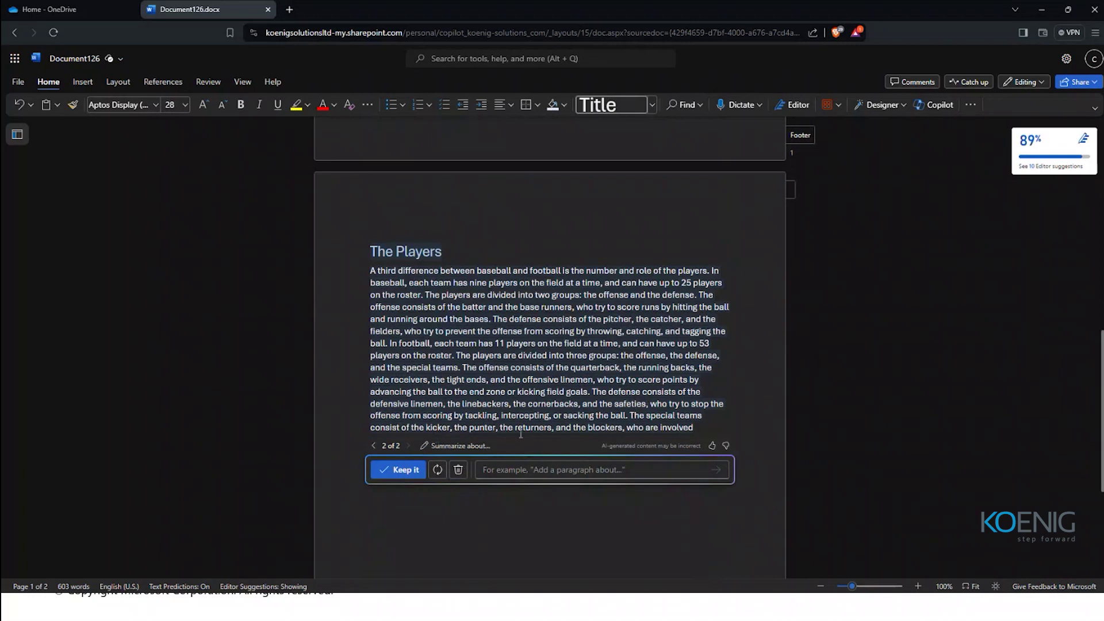
pyautogui.scroll(3, 478, 254)
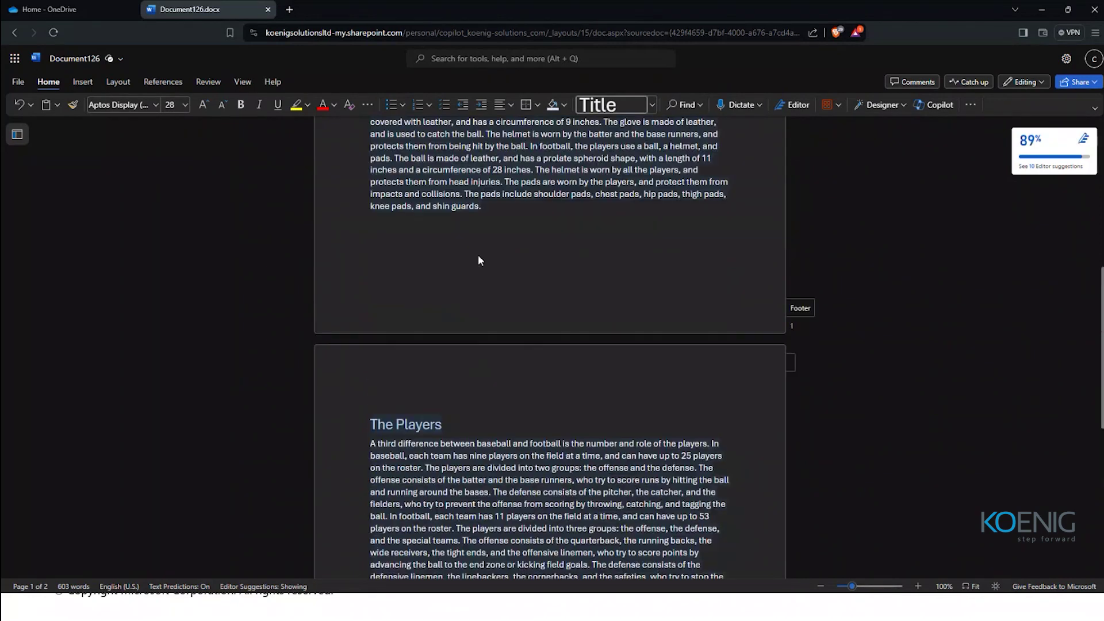
pyautogui.scroll(-2, 485, 264)
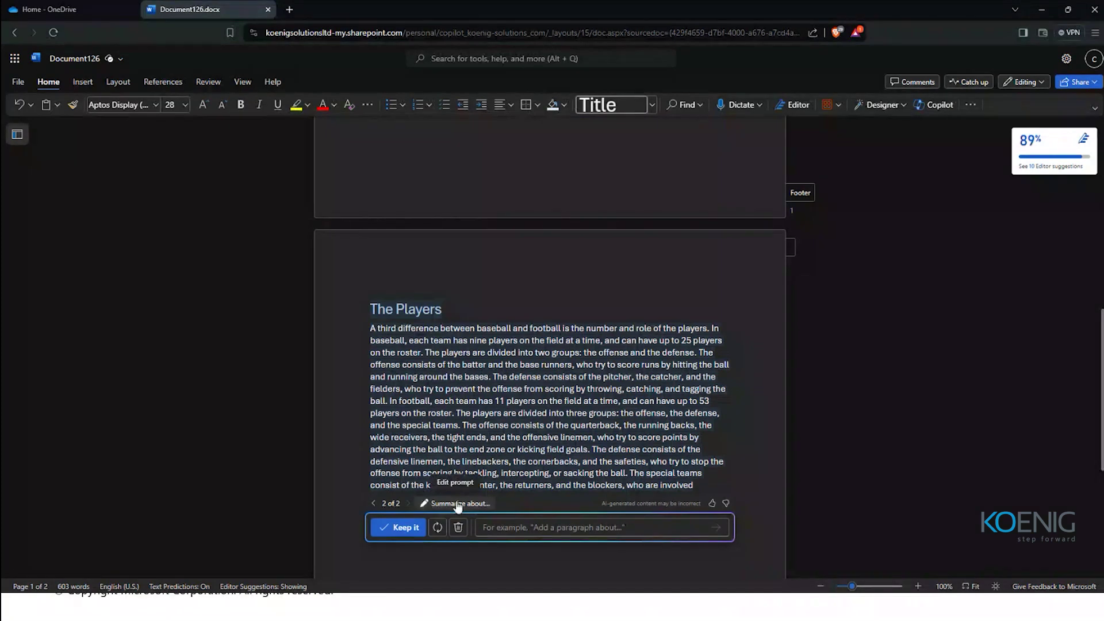
pyautogui.click(528, 523)
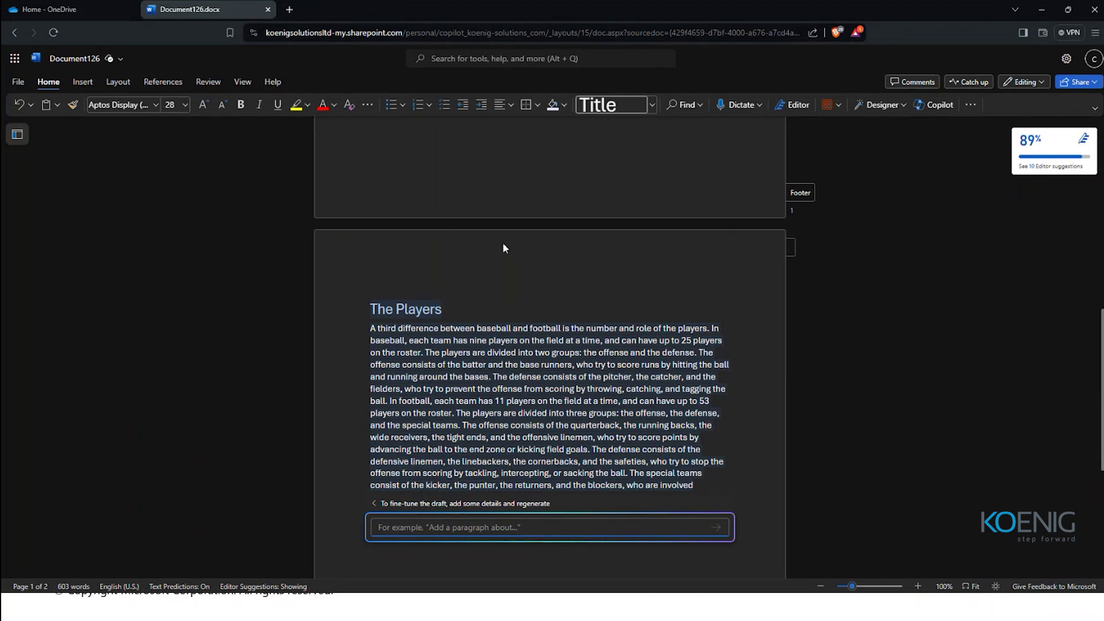
pyautogui.scroll(4, 503, 243)
pyautogui.scroll(4, 476, 132)
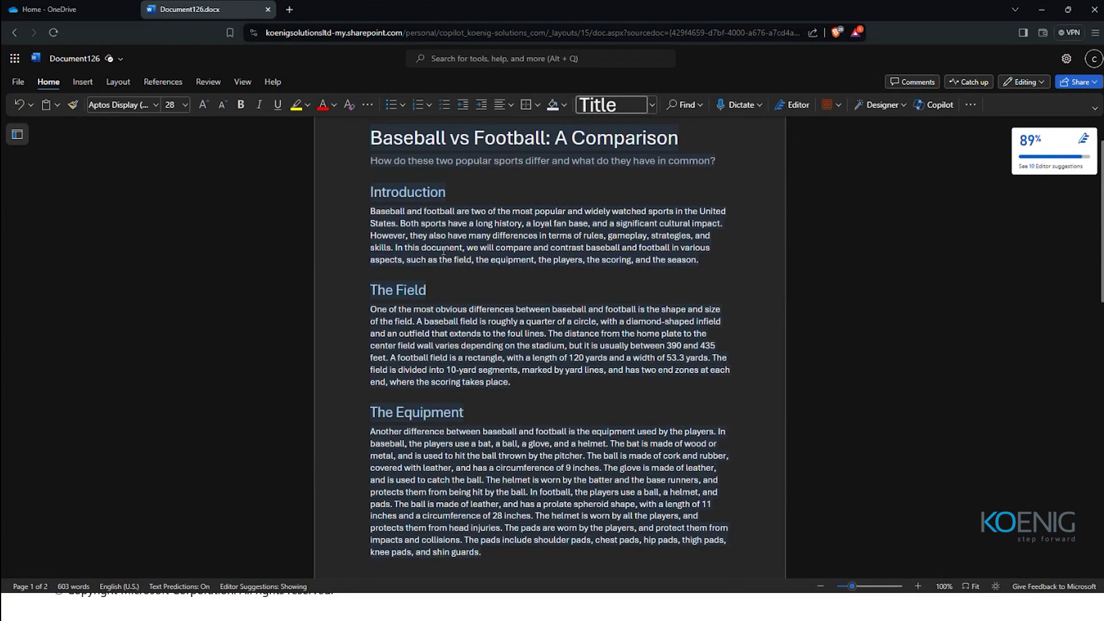
pyautogui.scroll(-10, 503, 328)
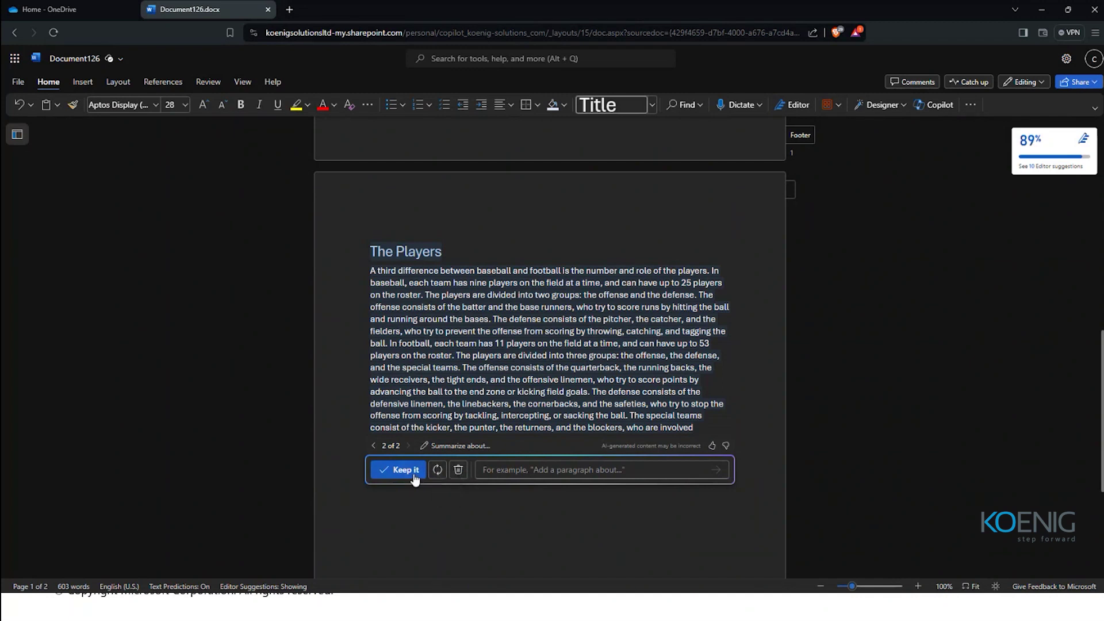
# Keep the second version of the comparison draft as the document's content and return to its title
pyautogui.click(414, 475)
pyautogui.scroll(7, 485, 422)
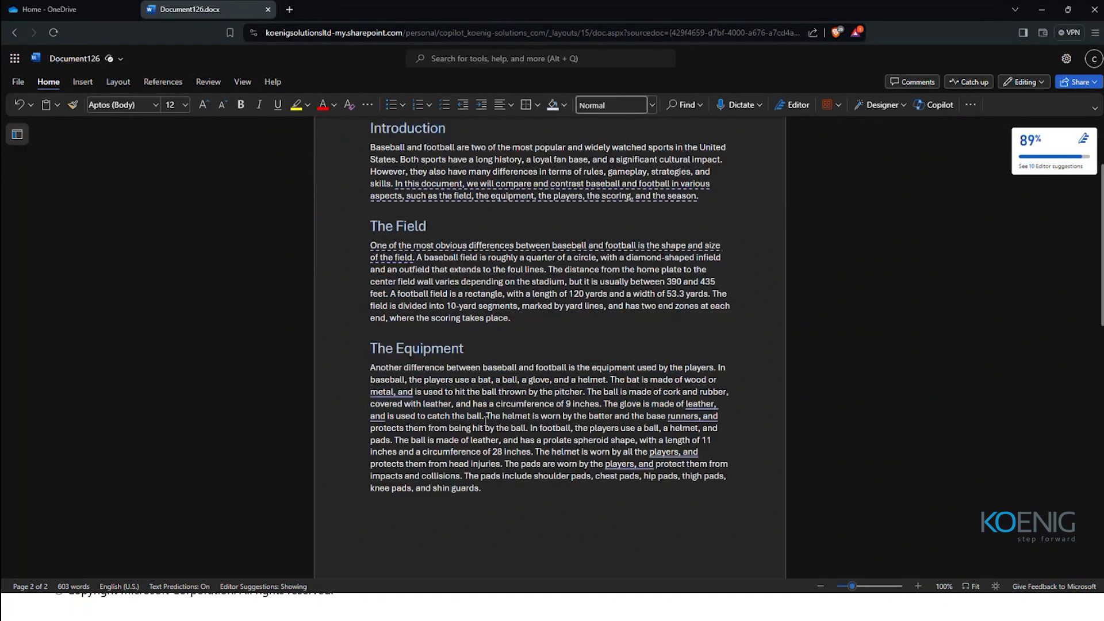
pyautogui.scroll(3, 485, 421)
pyautogui.scroll(-3, 529, 553)
pyautogui.scroll(3, 529, 553)
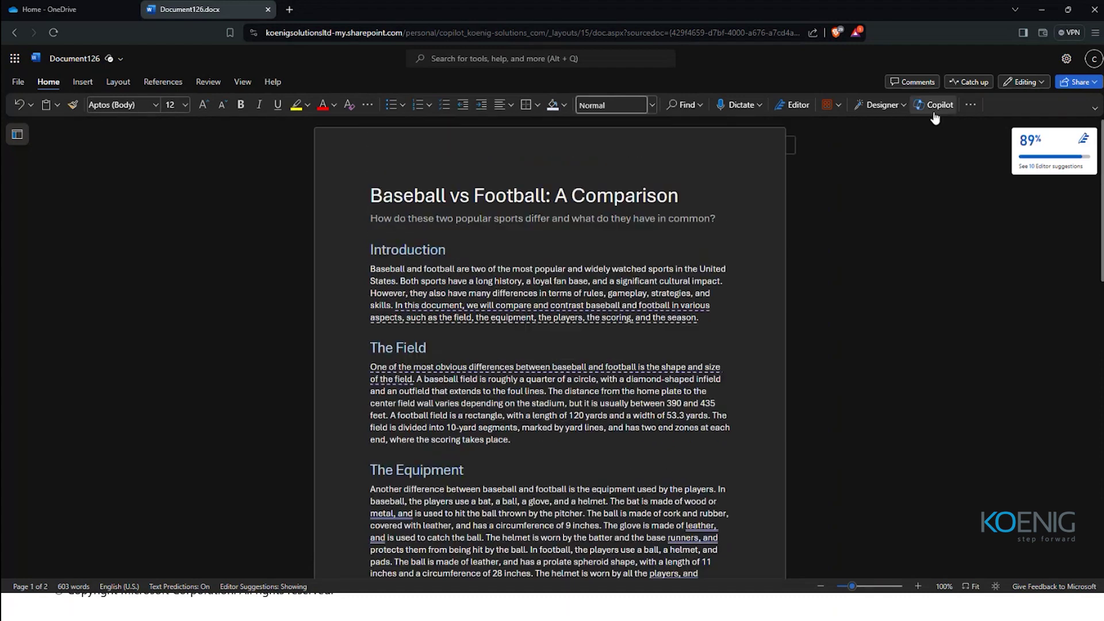
# Have the Copilot chat summarize the baseball and football document, looking over the document's text during generation
pyautogui.click(933, 109)
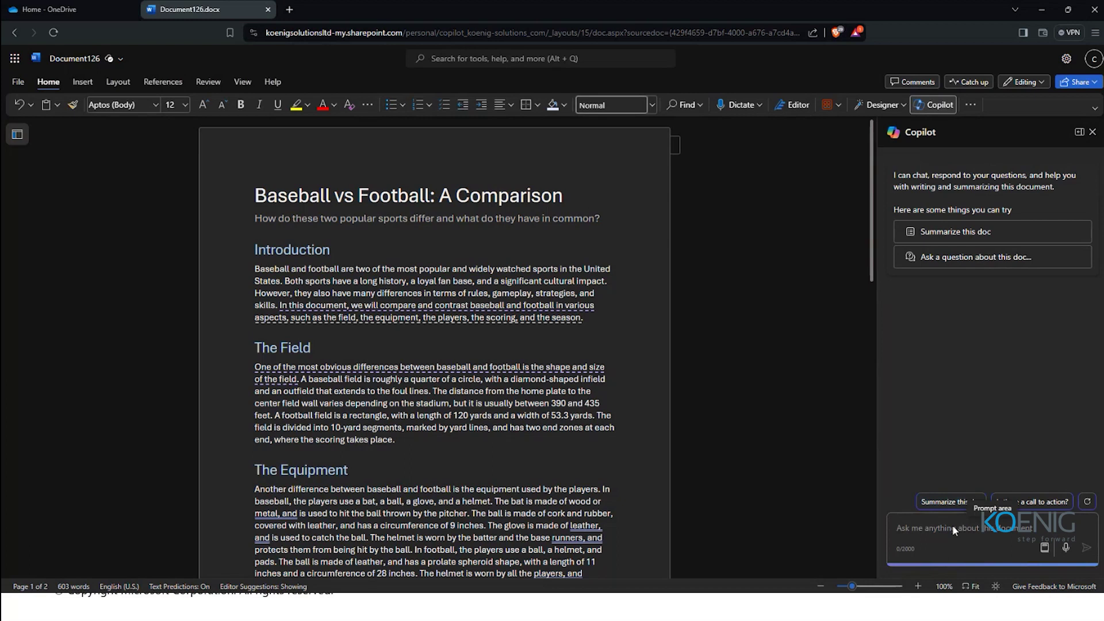
pyautogui.click(941, 511)
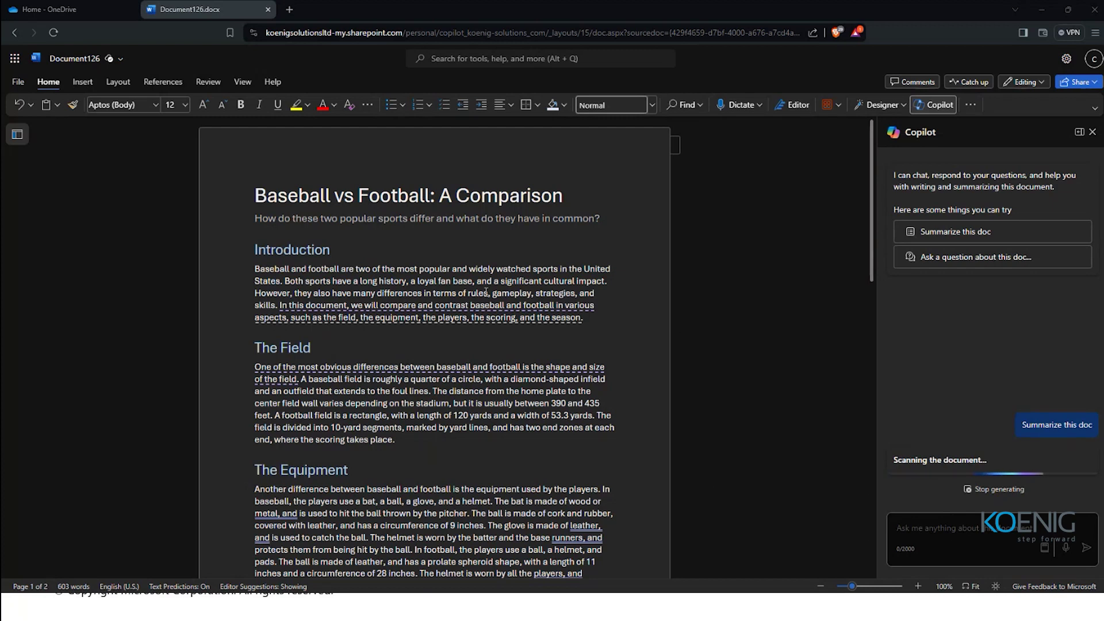
pyautogui.scroll(-3, 486, 291)
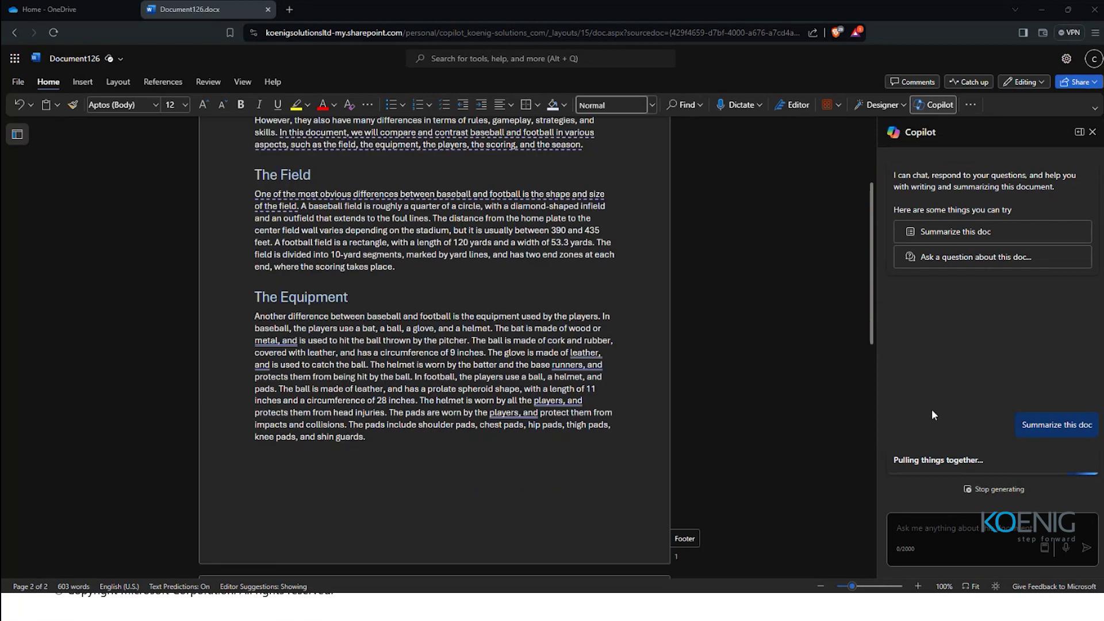
pyautogui.scroll(3, 543, 347)
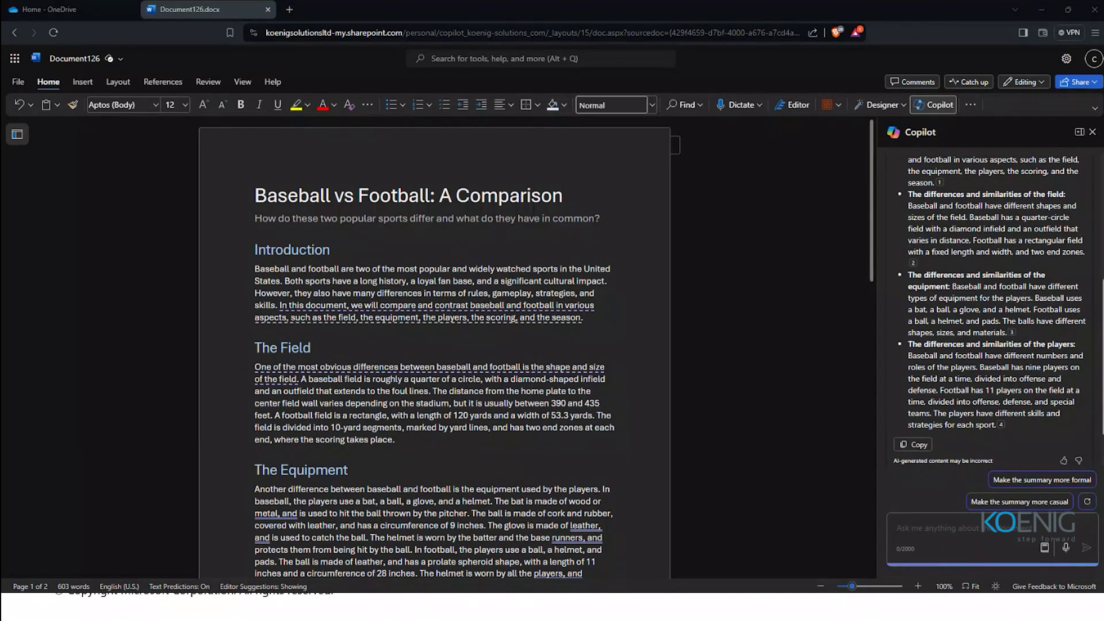
# Ask the Copilot chat "Can you provide a recipe for a classic cheesecake?" and review the recipe's ingredients and instructions
pyautogui.click(998, 529)
pyautogui.write('Can you provide a recipe for a classic cheesecake?')
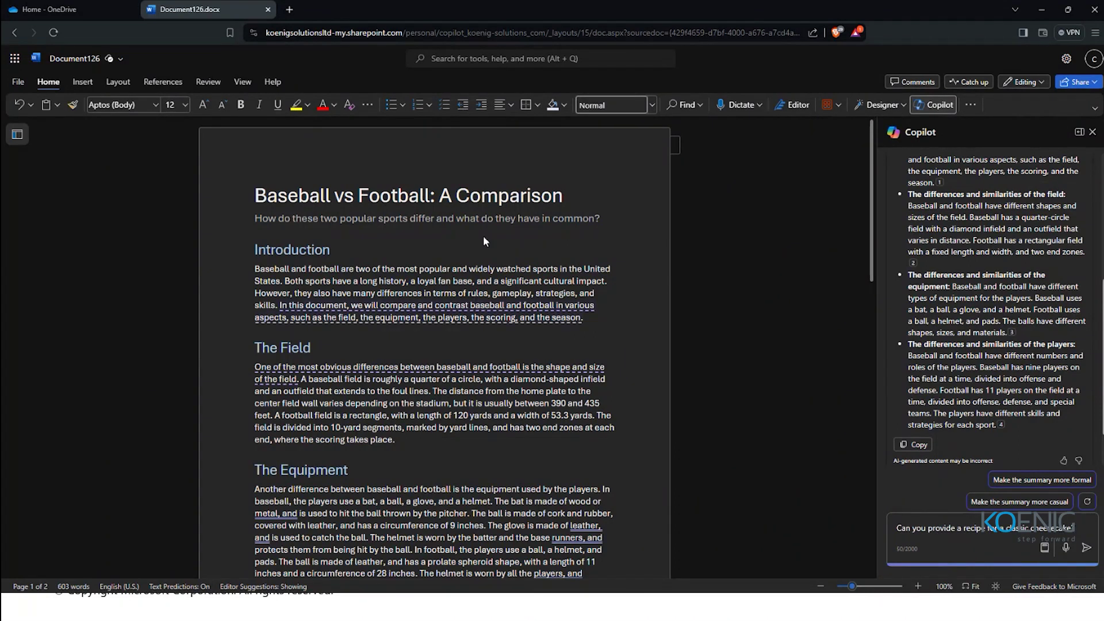
pyautogui.press('Return')
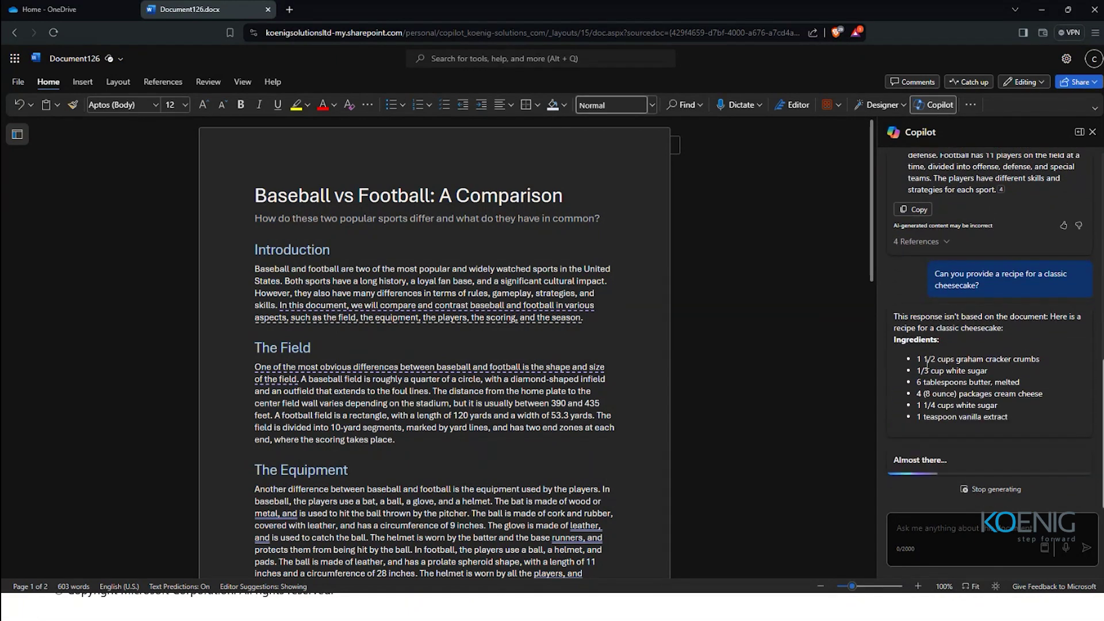
pyautogui.moveTo(980, 400); pyautogui.dragTo(977, 413)
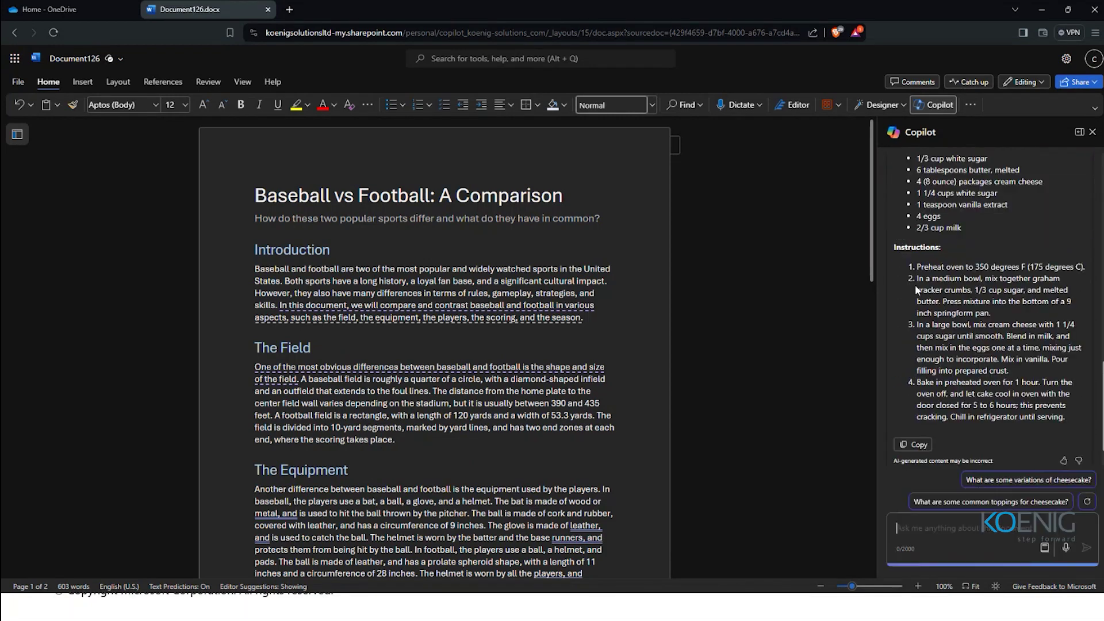
pyautogui.moveTo(915, 285); pyautogui.dragTo(857, 441)
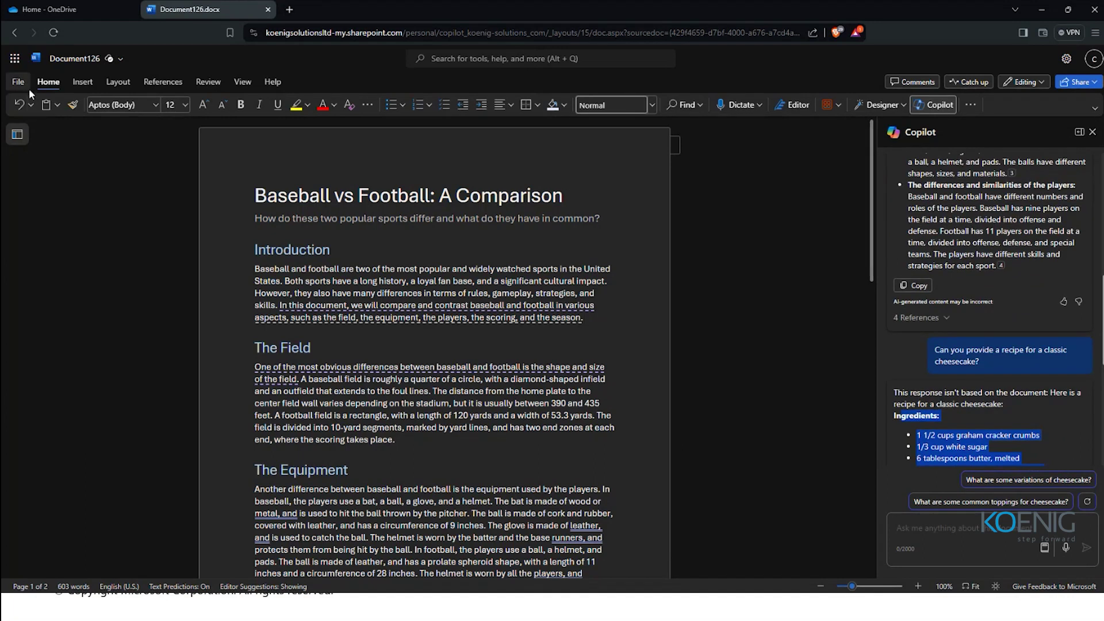
# Delete the entire content of the baseball and football document and close the Copilot chat
pyautogui.click(598, 301)
pyautogui.hotkey('ctrl', 'a')
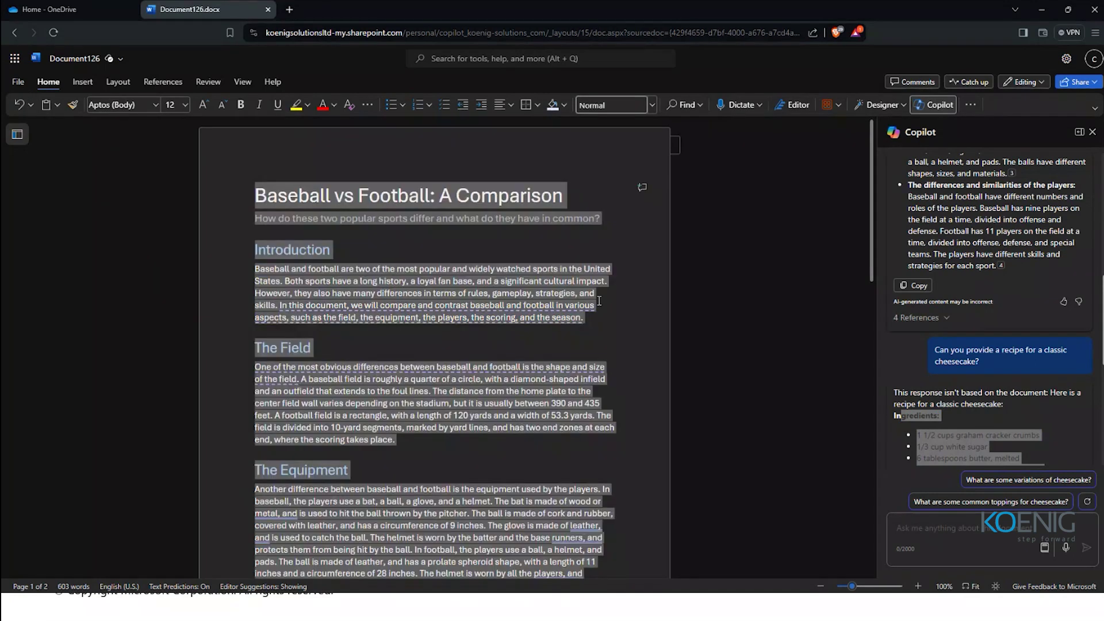
pyautogui.press('Delete')
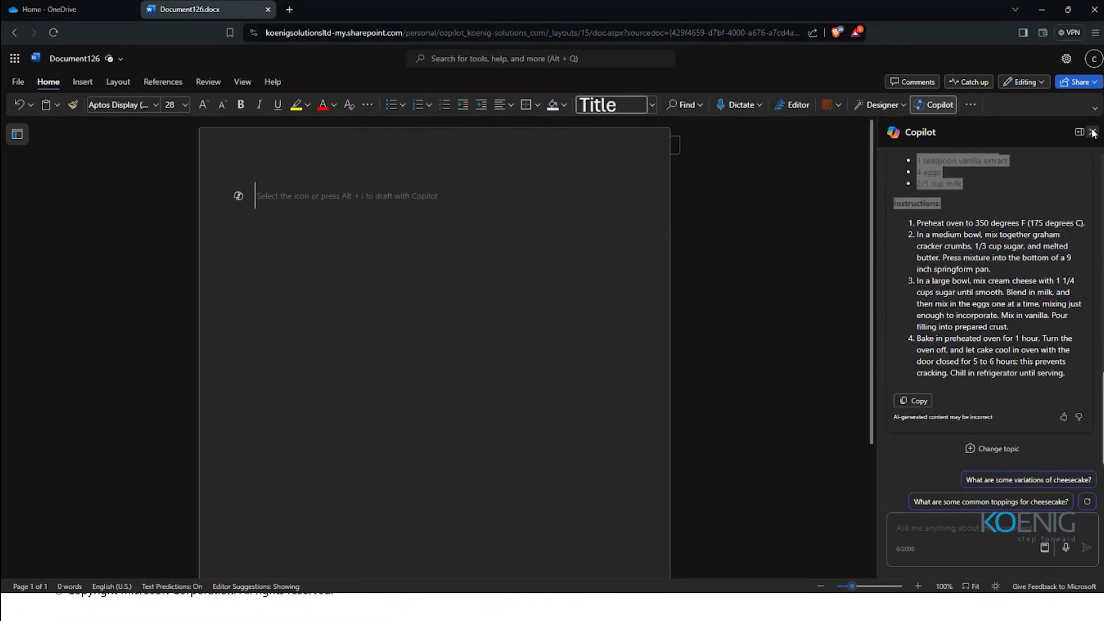
pyautogui.click(1091, 131)
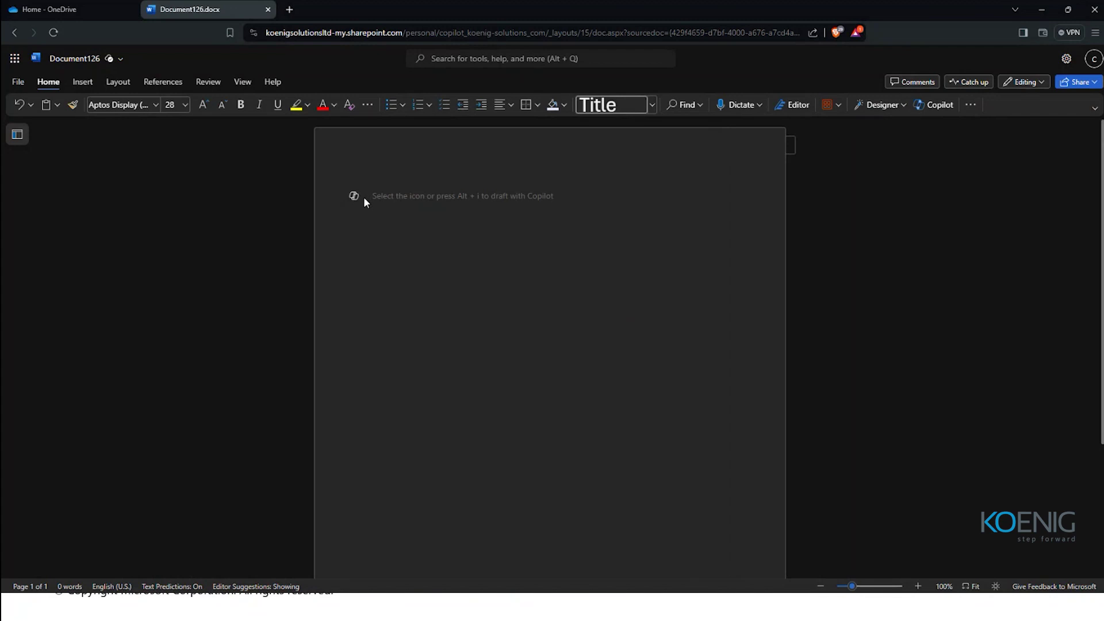
# Generate a draft with Copilot from the prompt "Summarize", referencing the Graphic Design Institute - Design Team Responsibilities.docx file
pyautogui.click(355, 197)
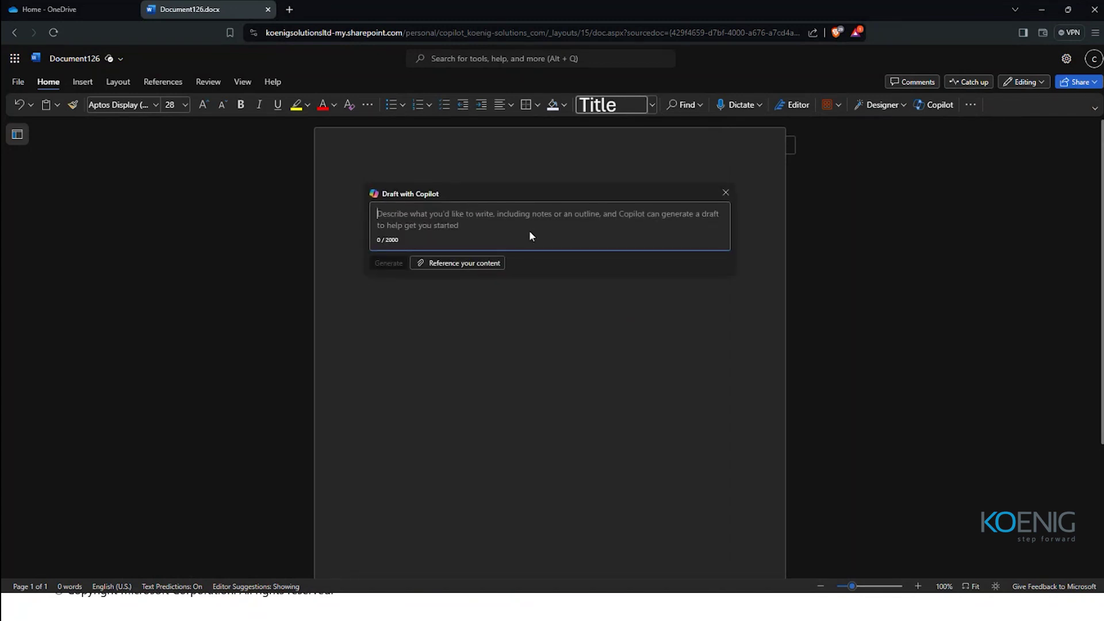
pyautogui.click(493, 263)
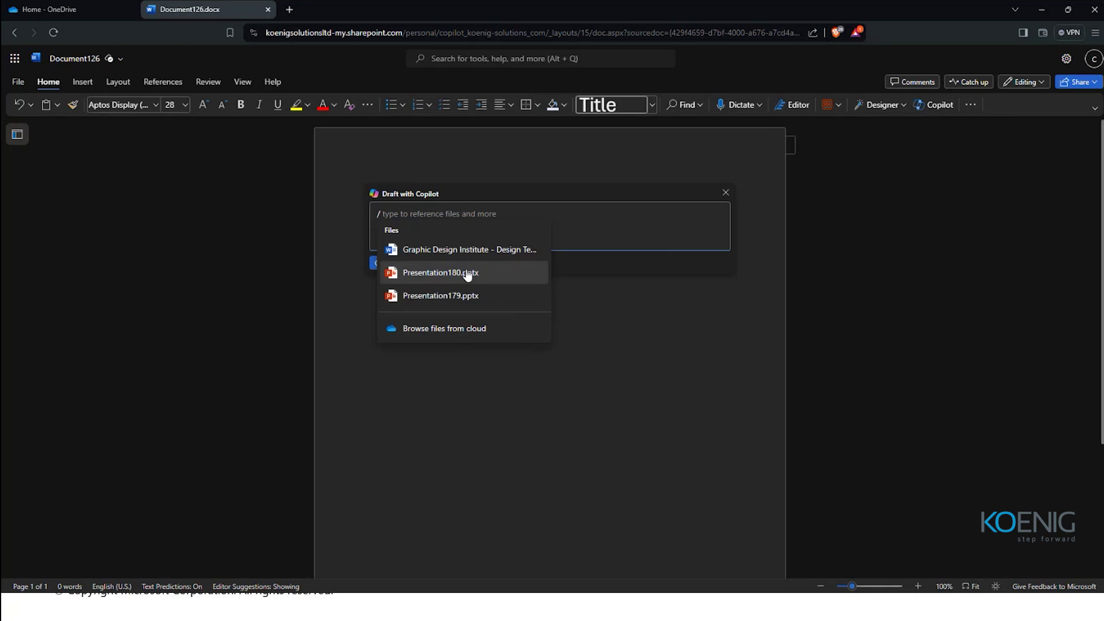
pyautogui.click(475, 253)
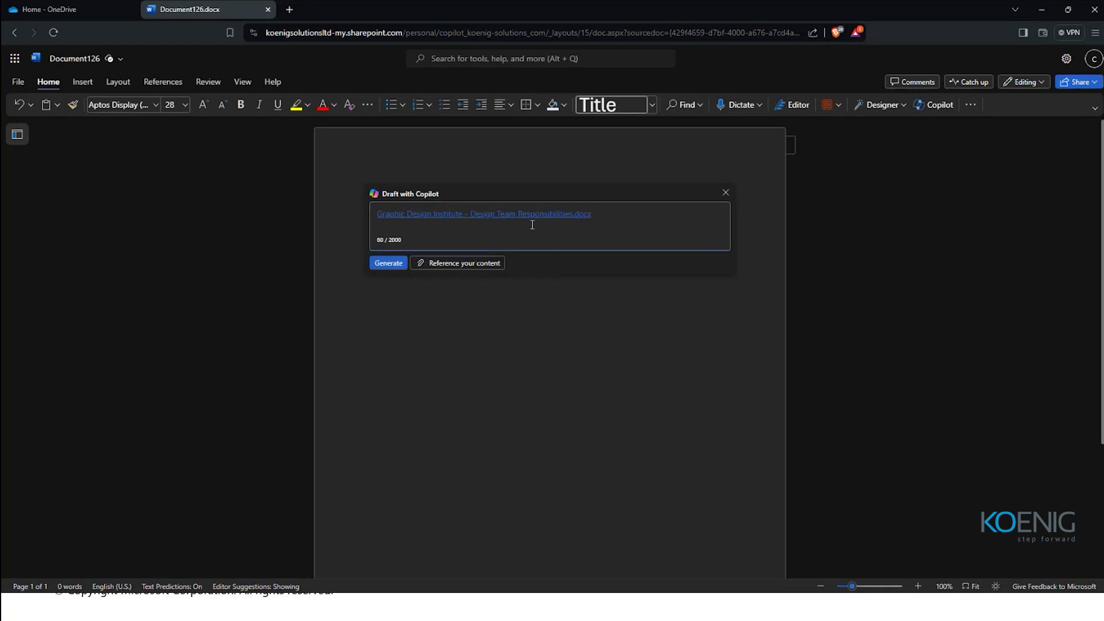
pyautogui.write('Summarize')
pyautogui.click(389, 263)
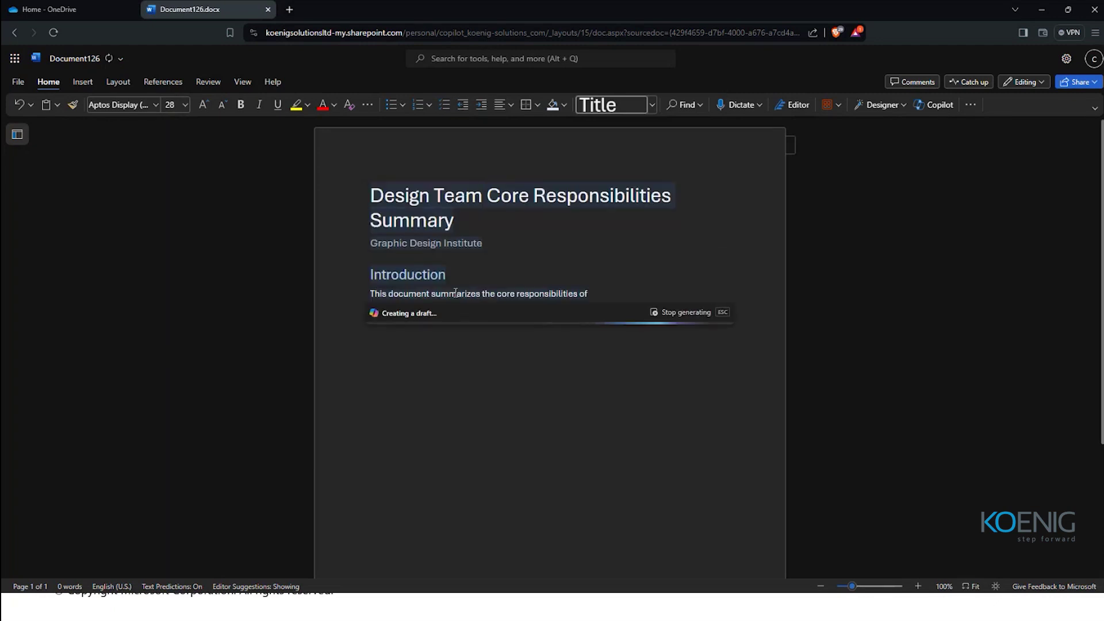
# Review the generated design team summary from its title through the introduction to the core responsibilities
pyautogui.moveTo(372, 196); pyautogui.dragTo(466, 295)
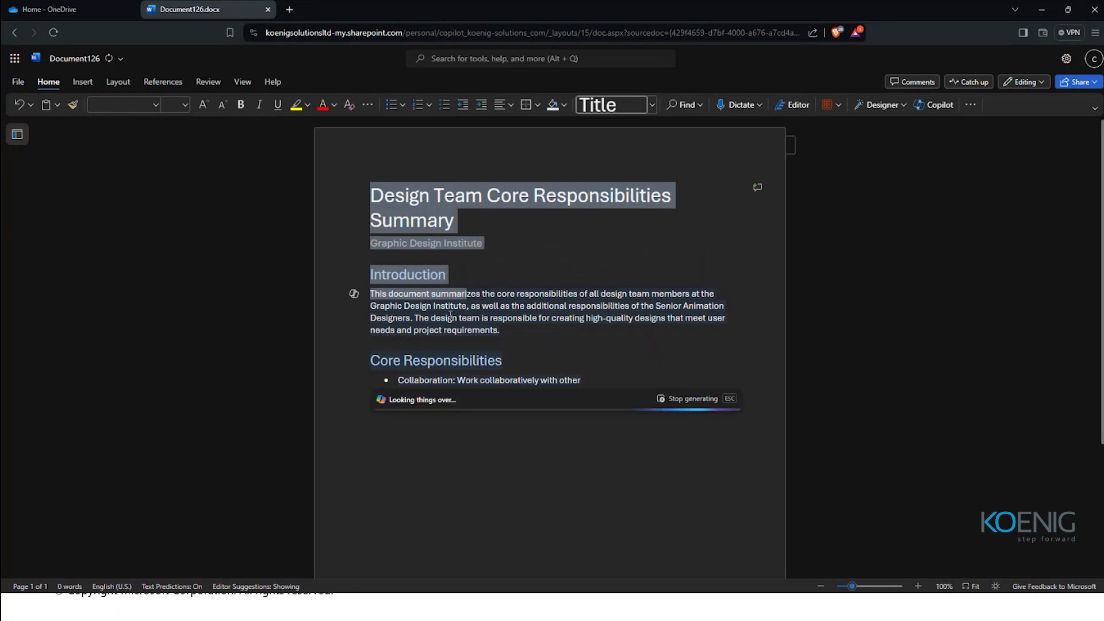
pyautogui.moveTo(501, 330); pyautogui.dragTo(382, 198)
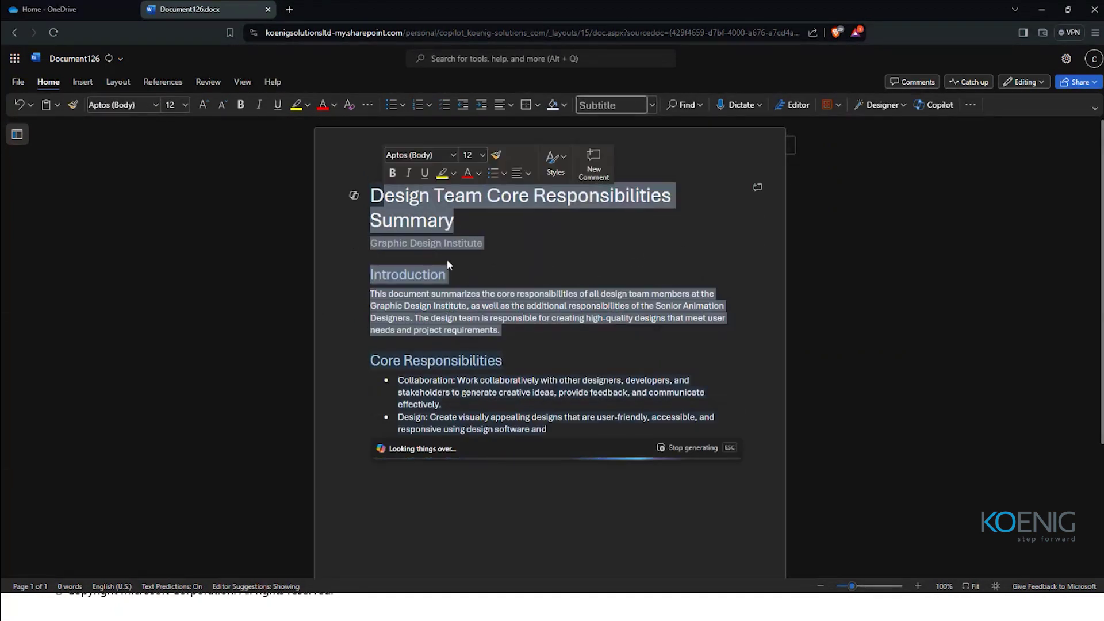
pyautogui.click(514, 339)
pyautogui.scroll(-3, 506, 351)
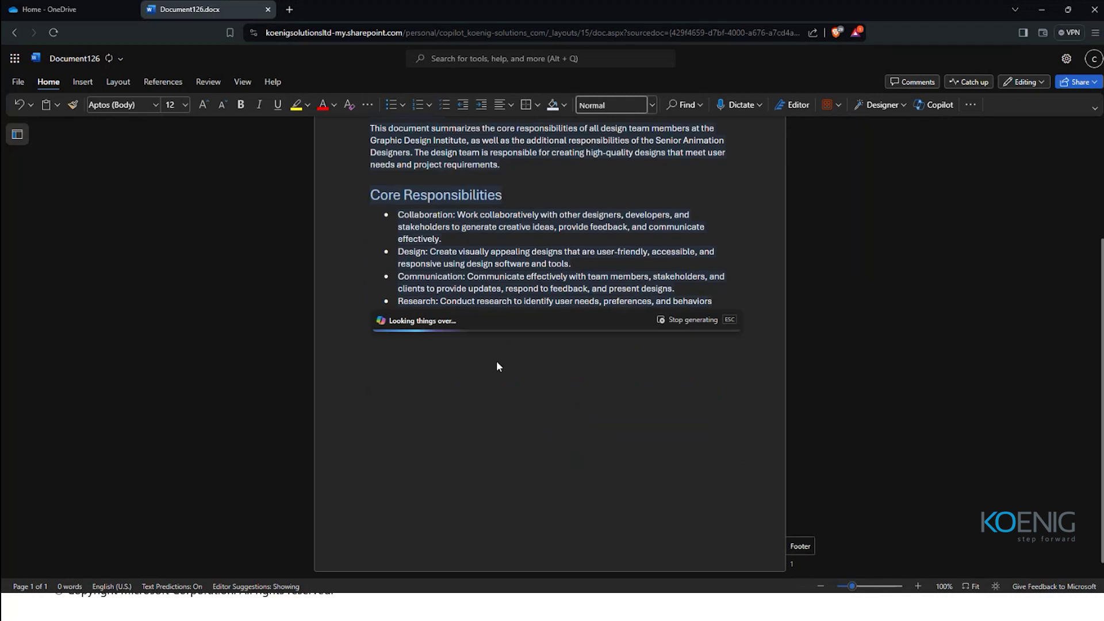
pyautogui.scroll(3, 415, 225)
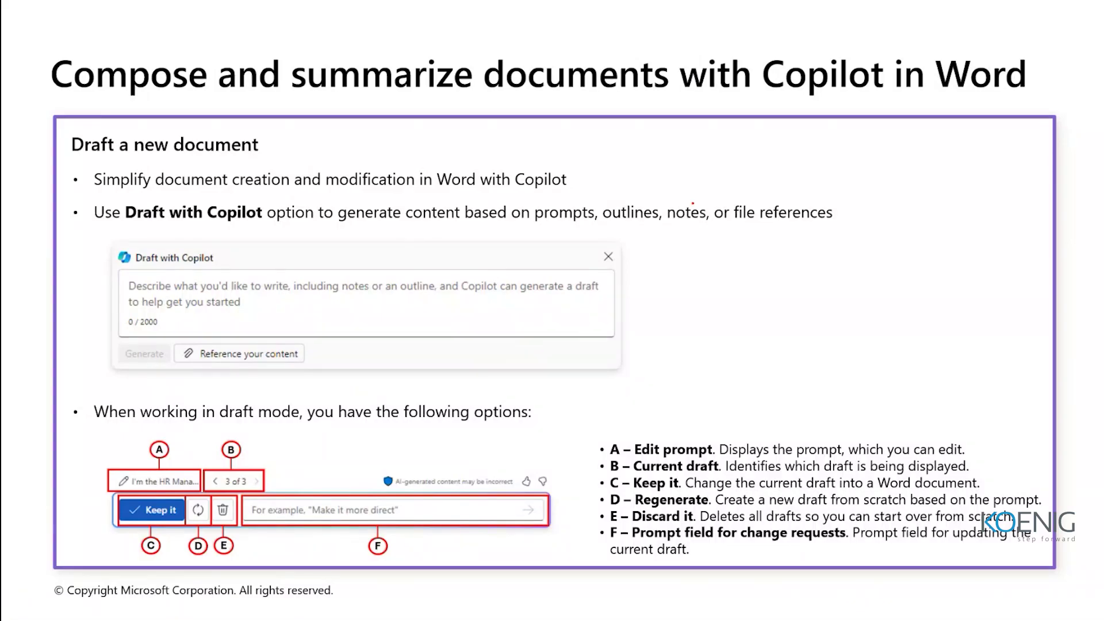
pyautogui.press('Right')
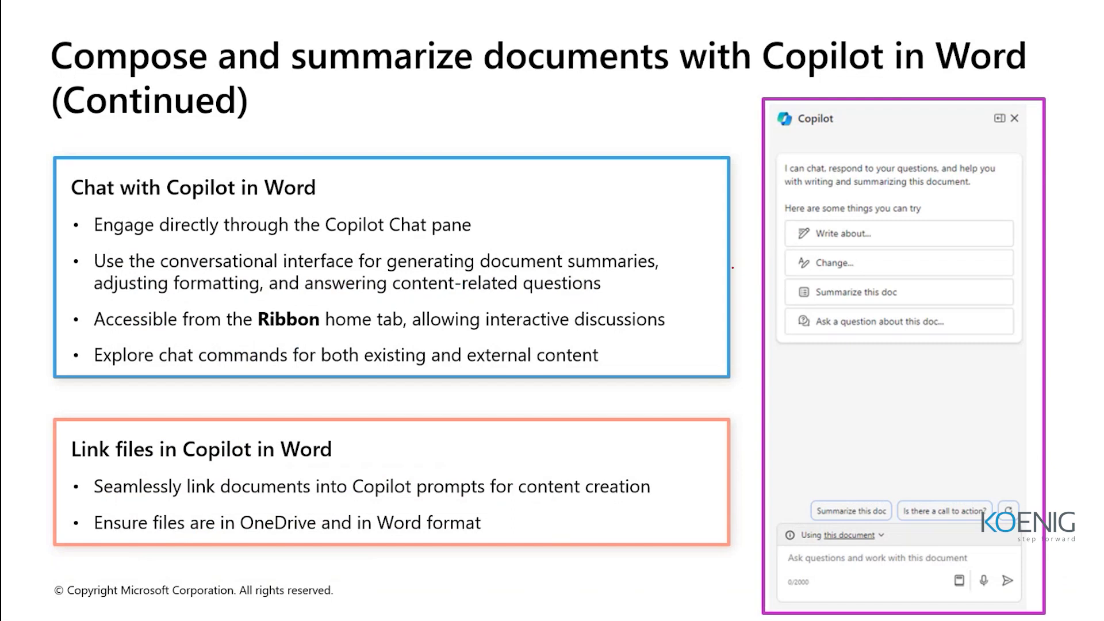
pyautogui.press('Right')
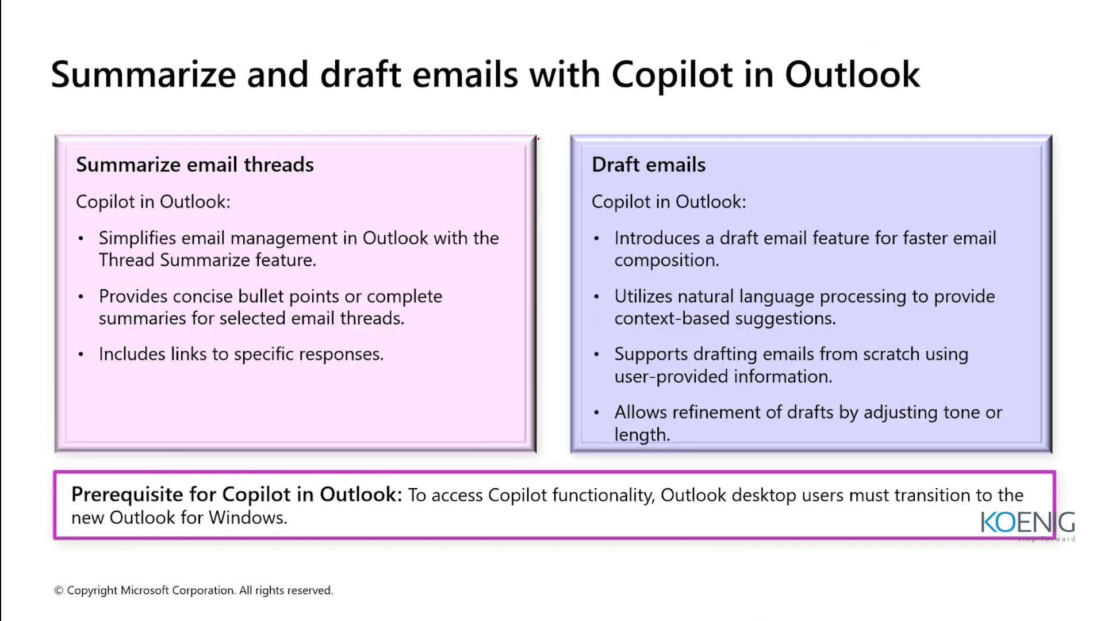
# Return to the browser and open the Outlook mailbox at outlook.office.com in a new tab
pyautogui.hotkey('alt', 'Tab')
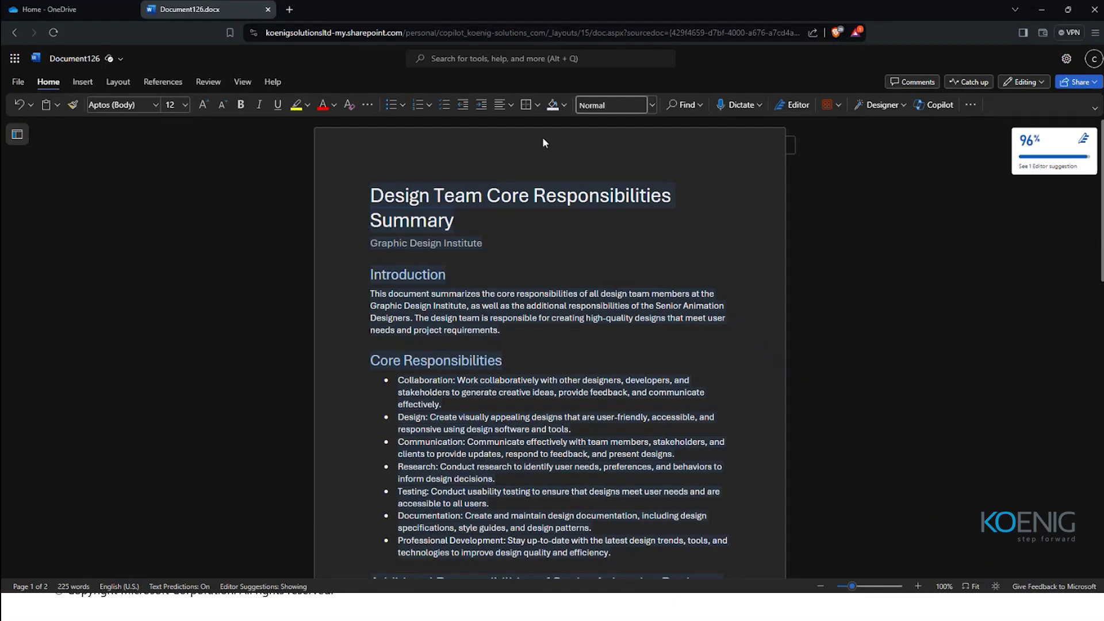
pyautogui.click(287, 17)
pyautogui.write('outlook.office.com')
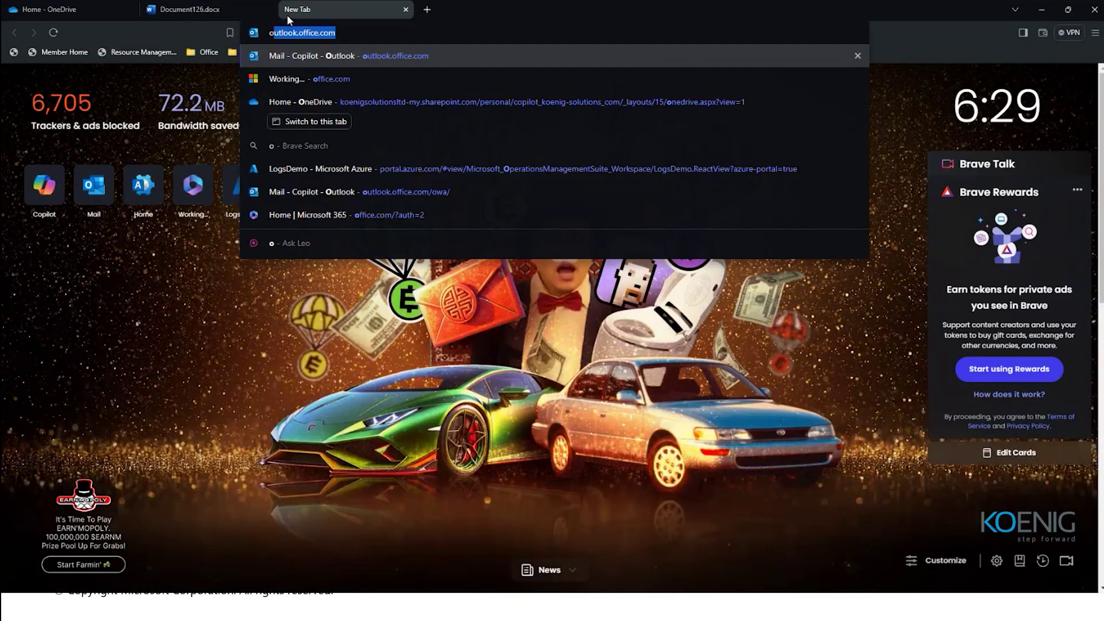
pyautogui.press('Return')
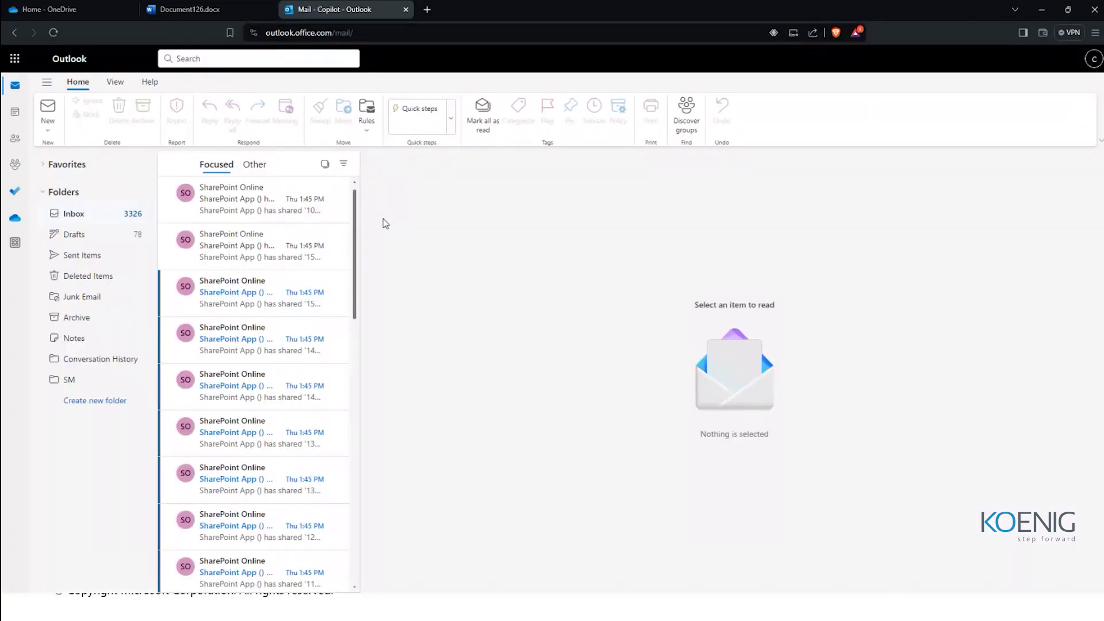
# Open the first SharePoint Online email in the inbox, generate its Copilot summary and examine the summary points
pyautogui.click(214, 210)
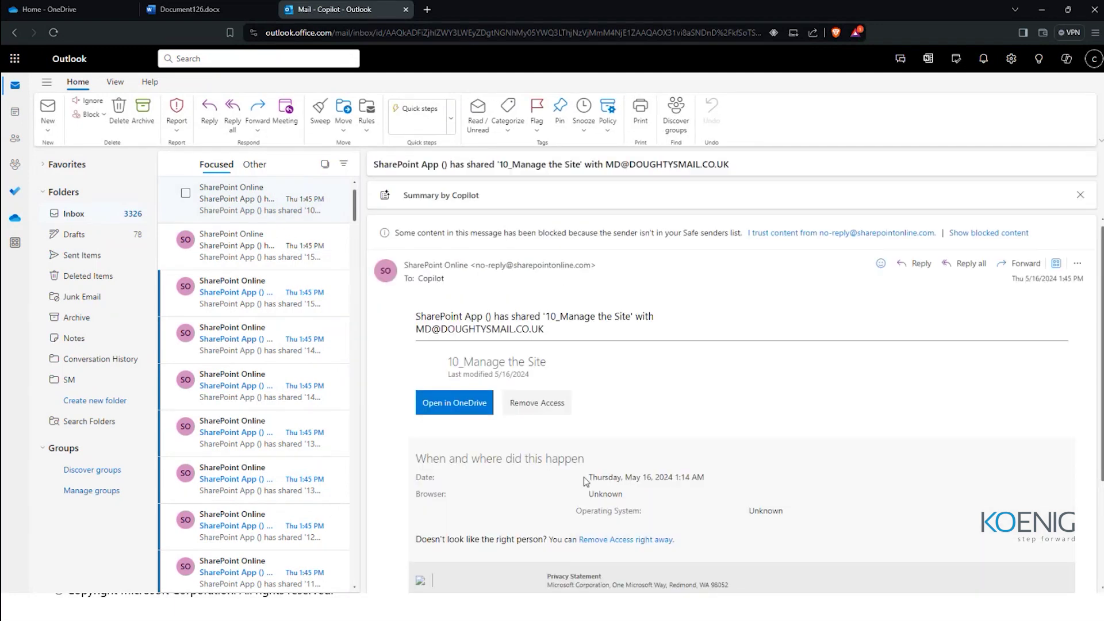
pyautogui.click(475, 206)
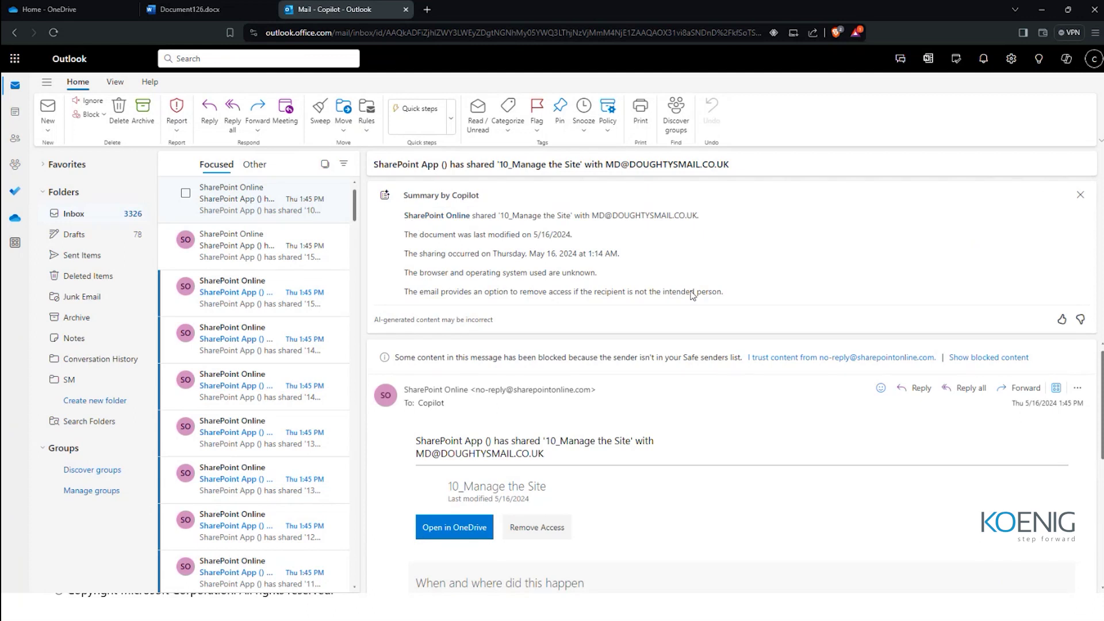
pyautogui.moveTo(725, 292); pyautogui.dragTo(415, 214)
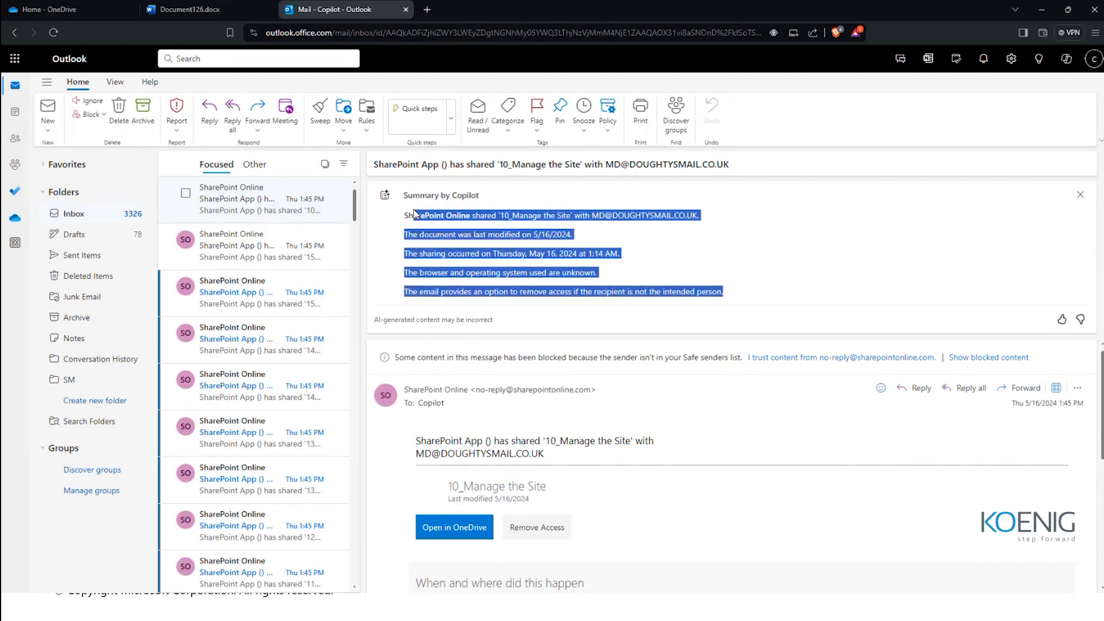
pyautogui.click(544, 264)
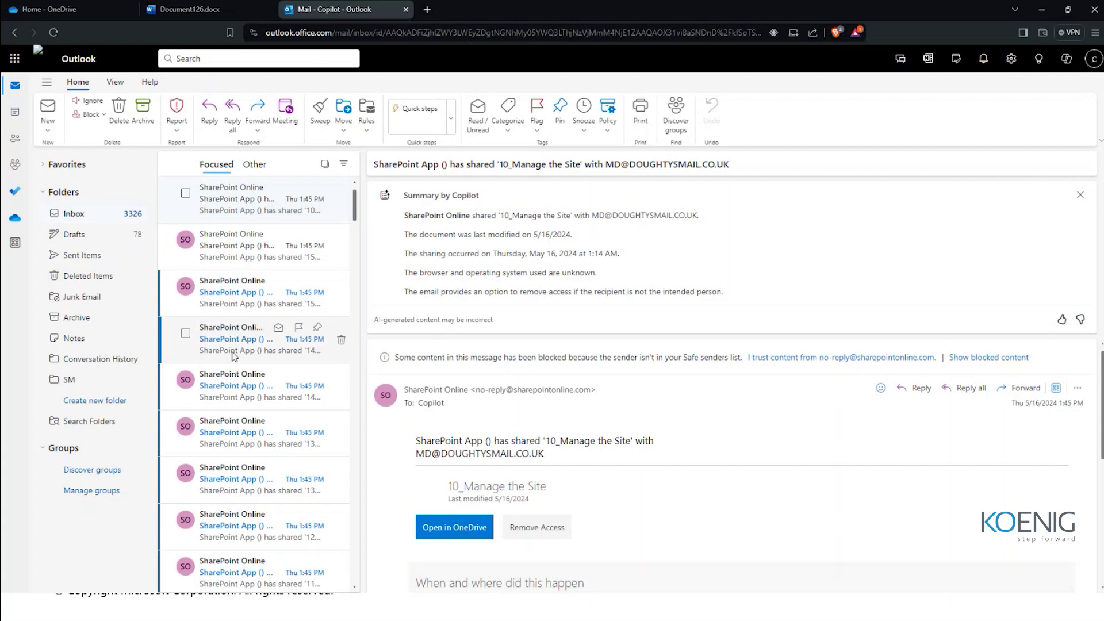
pyautogui.moveTo(726, 292); pyautogui.dragTo(404, 217)
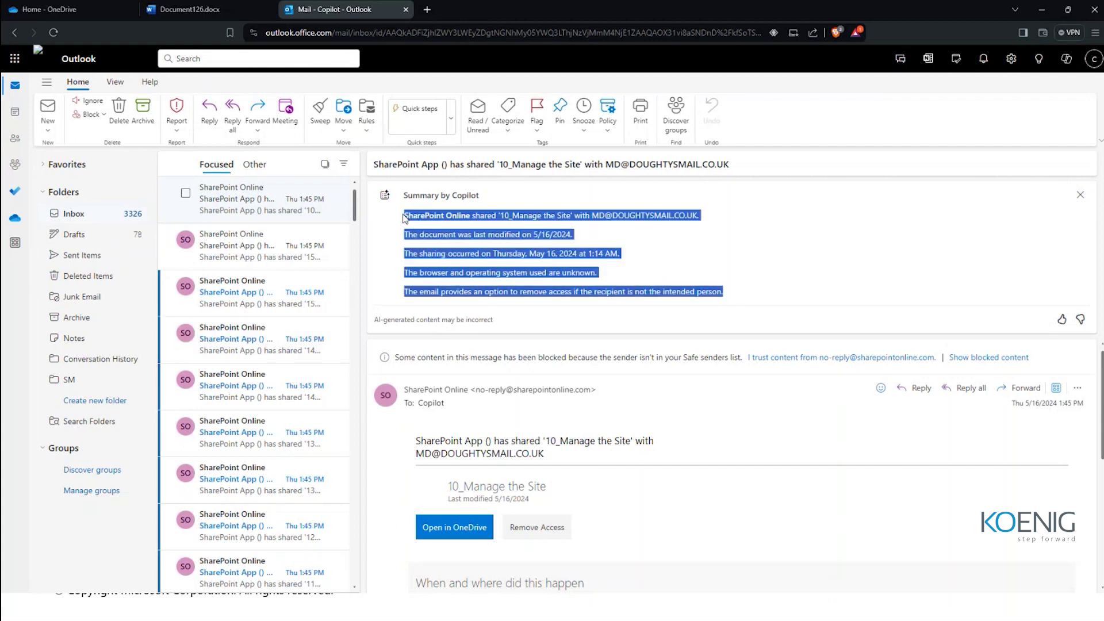
pyautogui.click(437, 205)
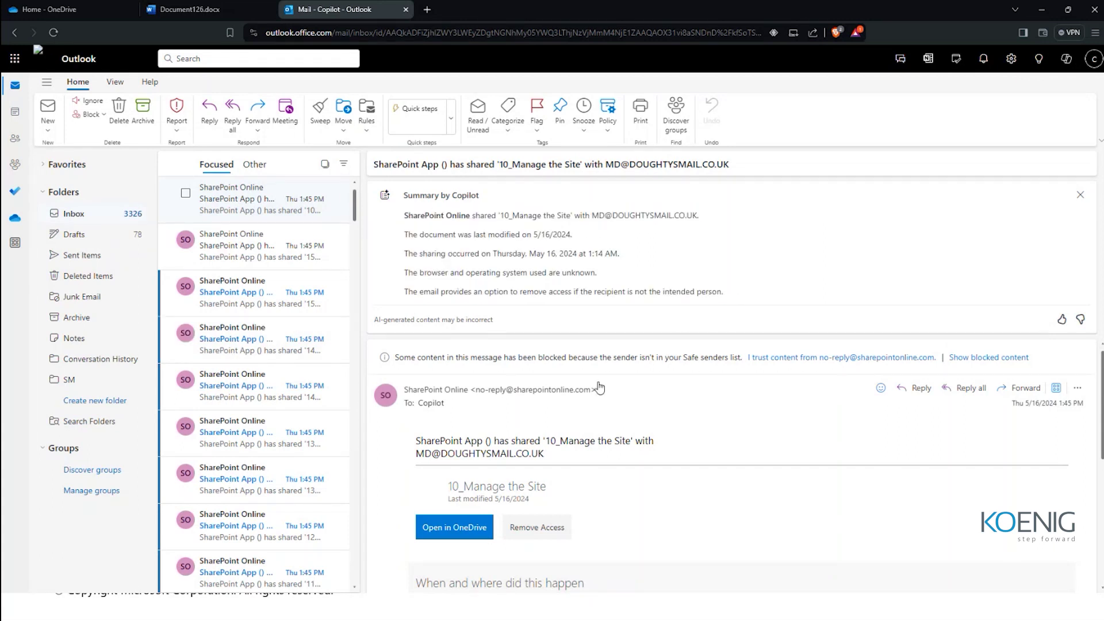
# Read the SharePoint Online message body down to its end to compare it with the Copilot summary
pyautogui.scroll(-5, 609, 502)
pyautogui.scroll(-1, 625, 500)
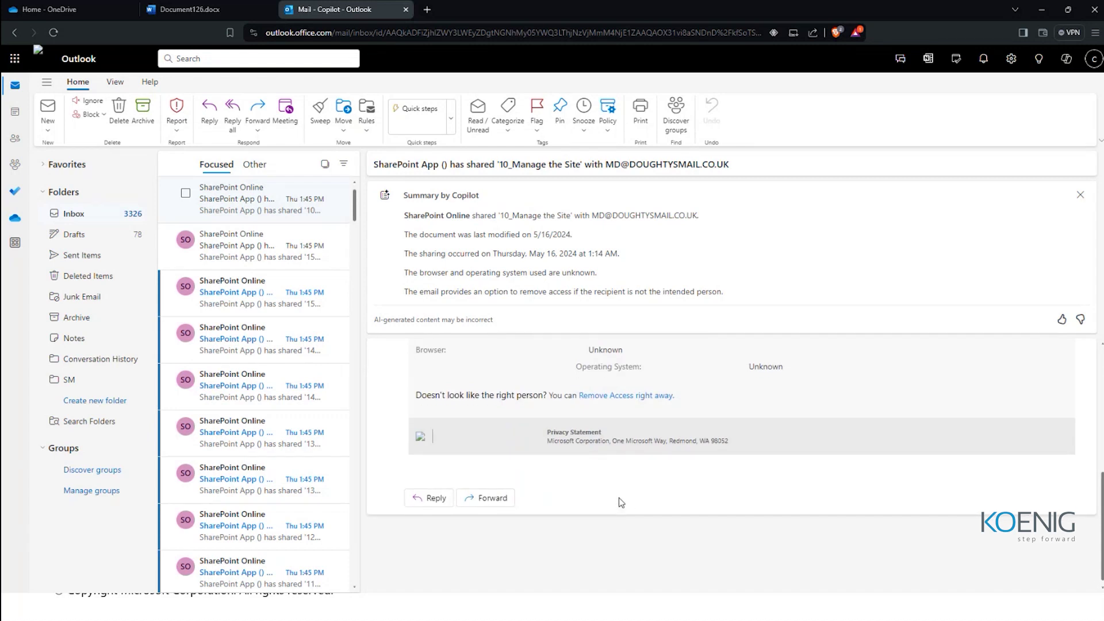
pyautogui.scroll(5, 618, 498)
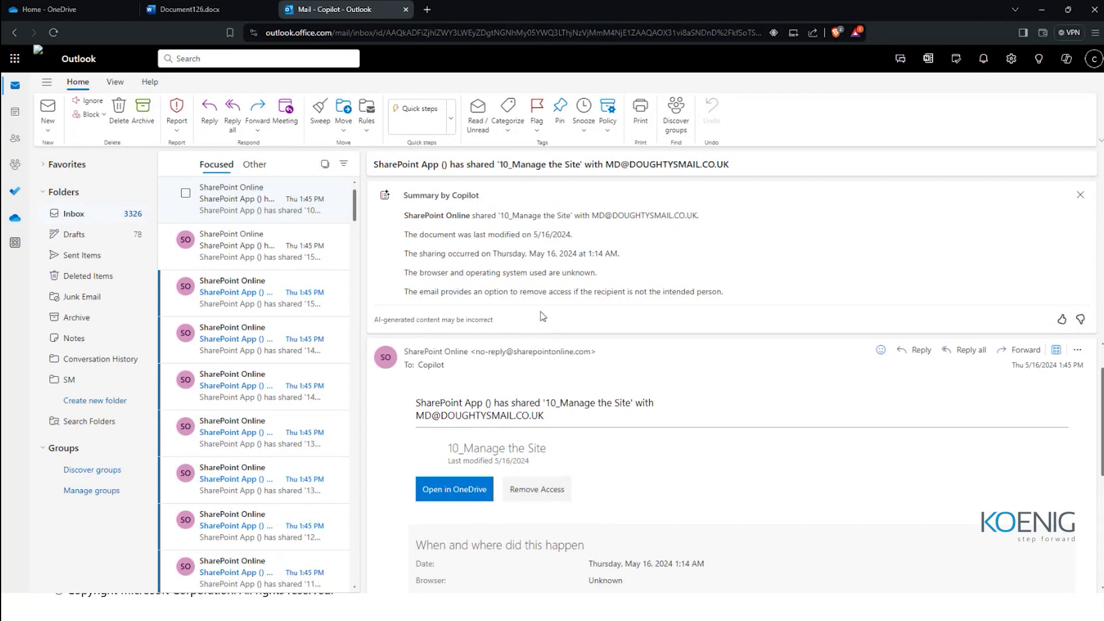
# Start a new email message and open Draft with Copilot in its body
pyautogui.click(44, 120)
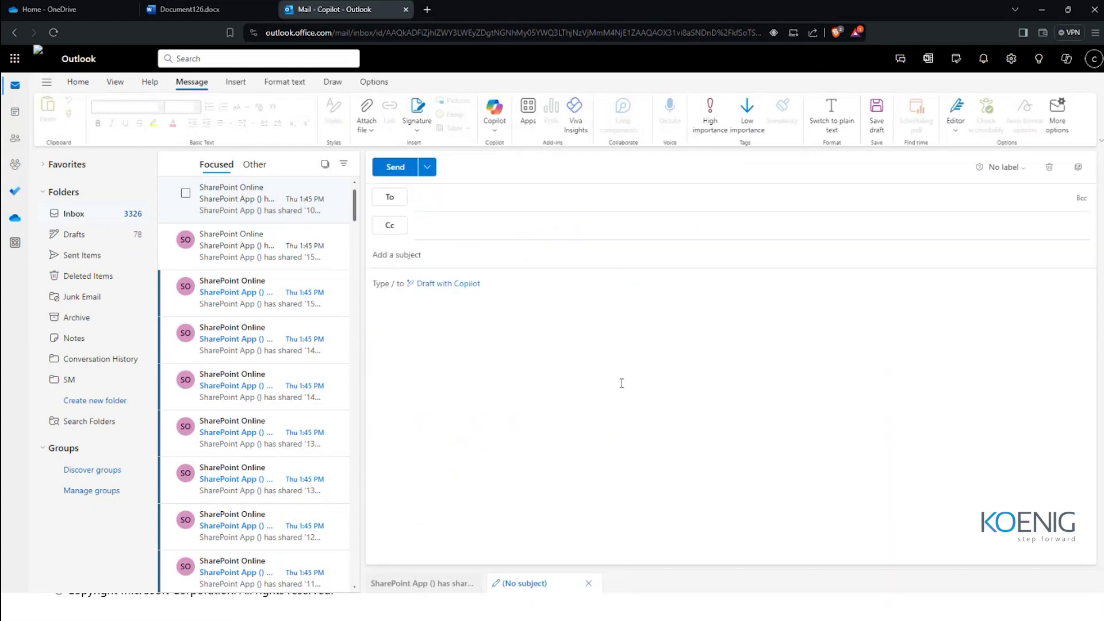
pyautogui.click(481, 299)
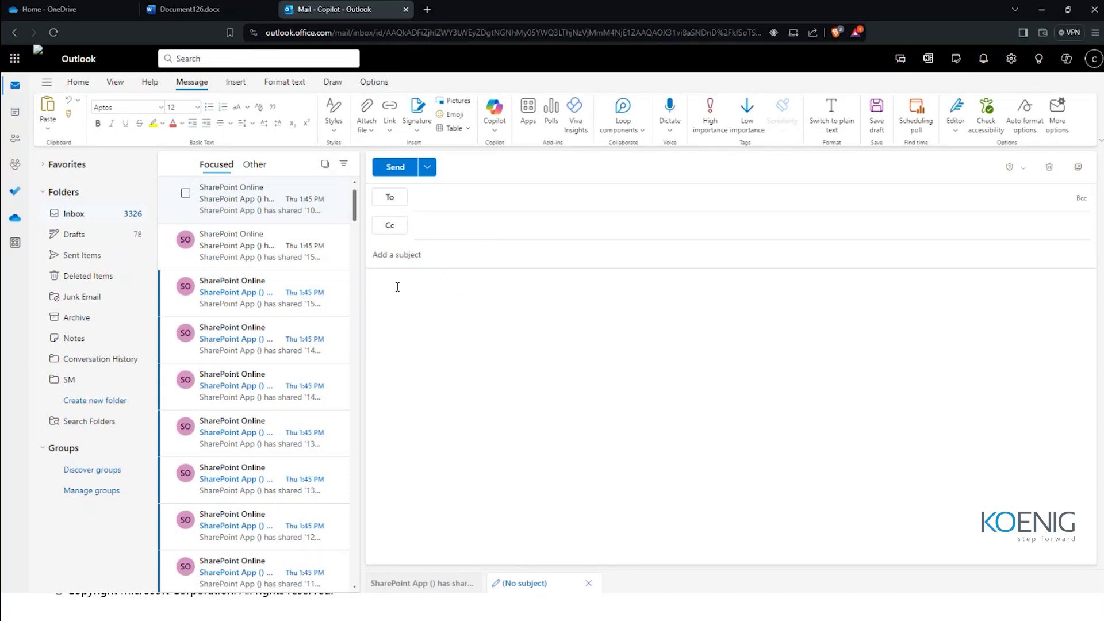
pyautogui.click(495, 124)
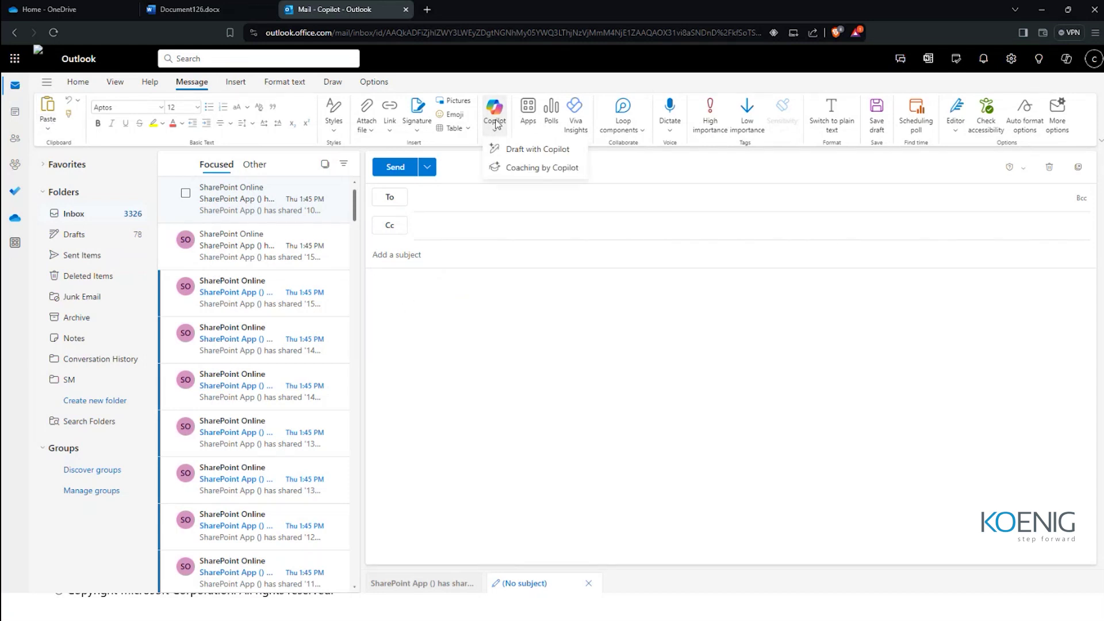
pyautogui.click(513, 151)
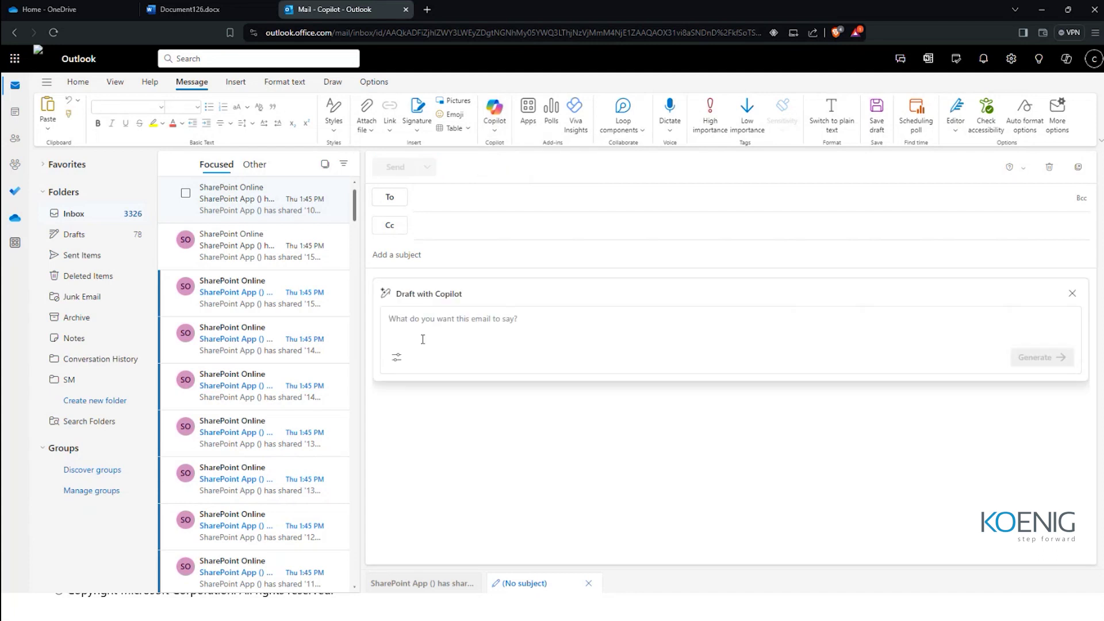
# Generate a Copilot draft from the prompt "Write an email about annual meeting" with the length set to Long
pyautogui.write('Wr')
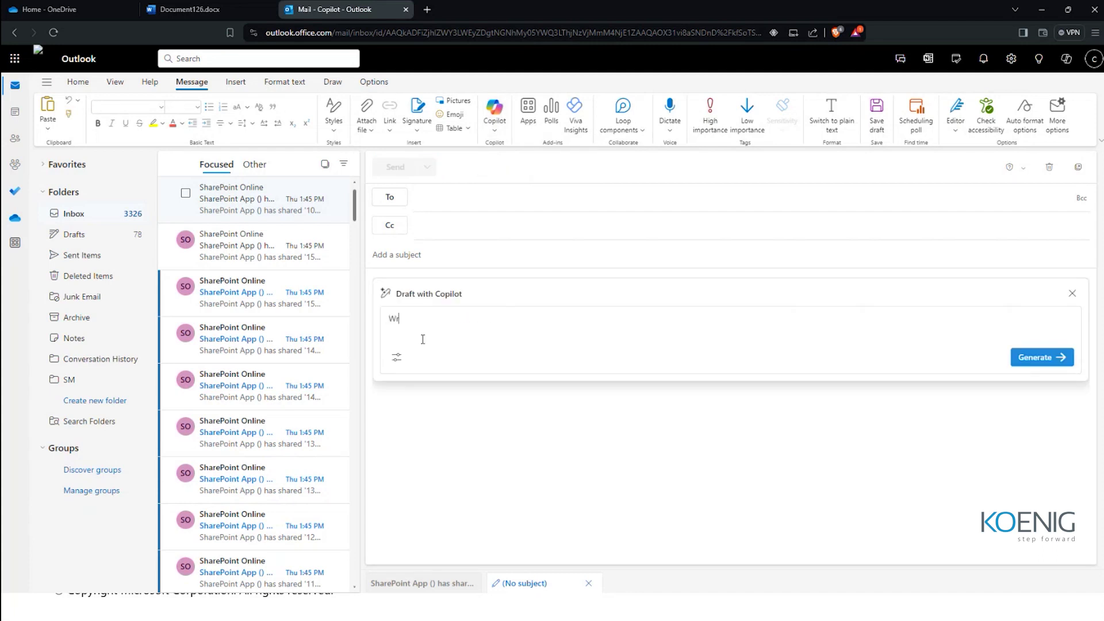
pyautogui.write('ite an email about annual meeting')
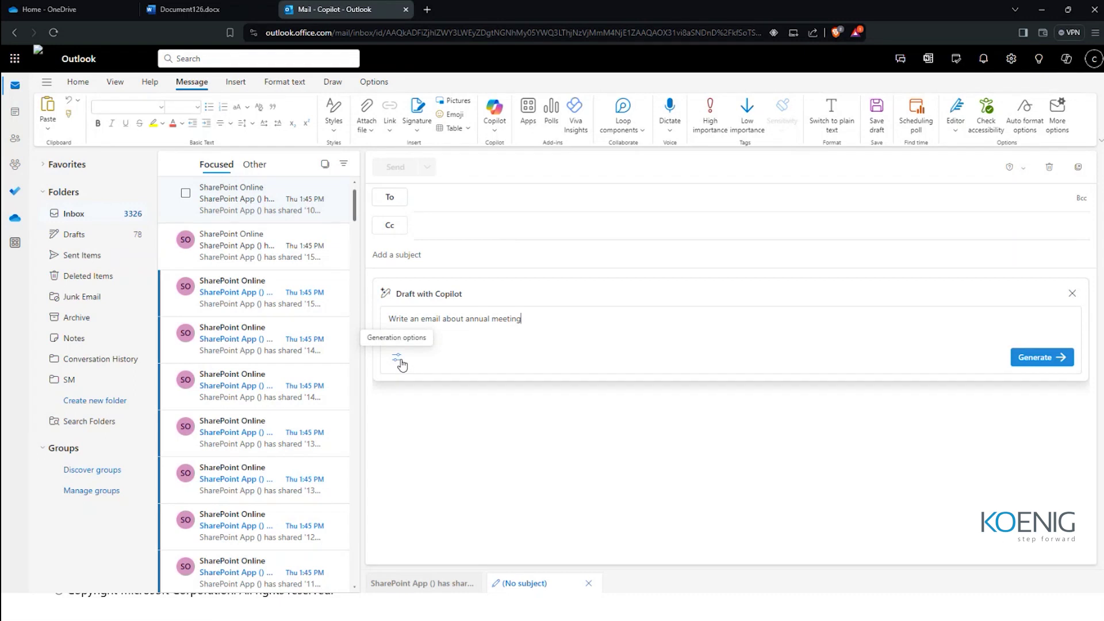
pyautogui.click(399, 362)
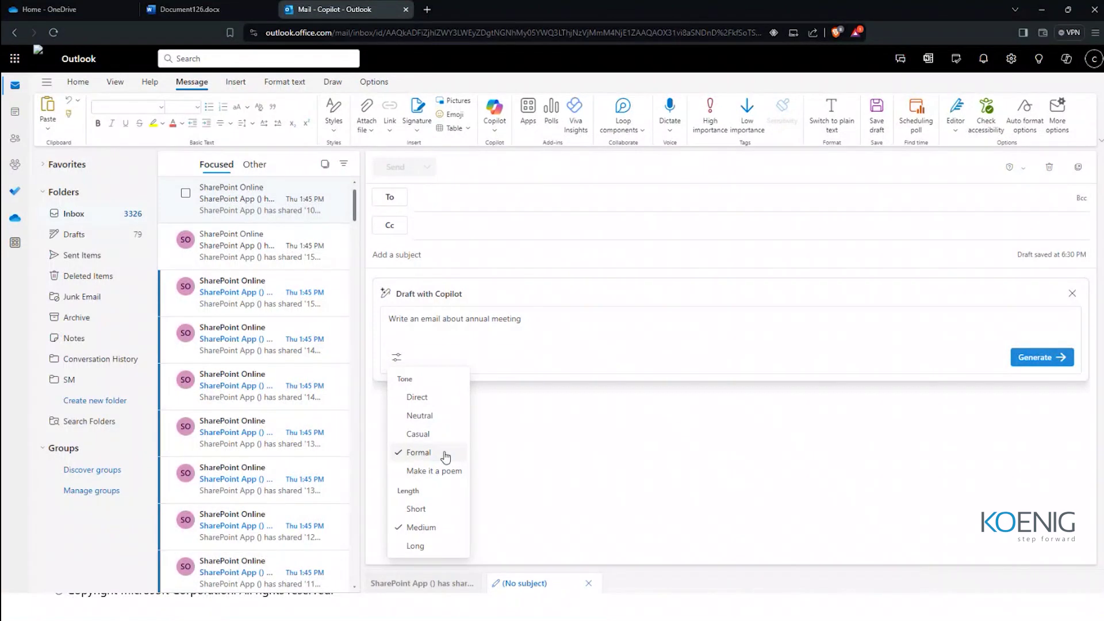
pyautogui.click(415, 546)
pyautogui.click(557, 344)
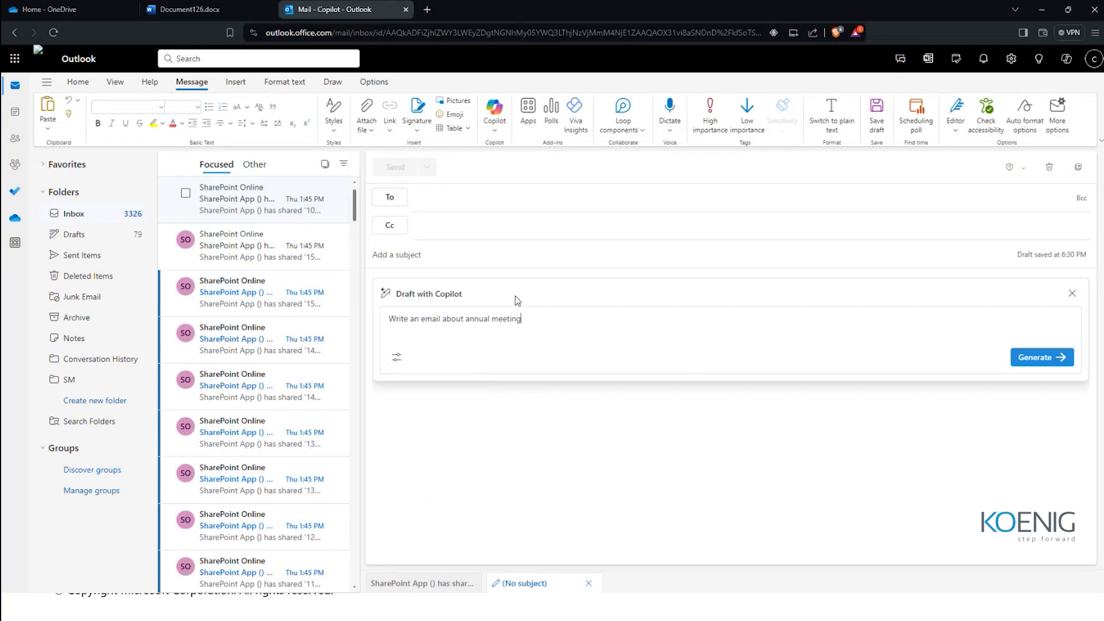
pyautogui.click(1029, 357)
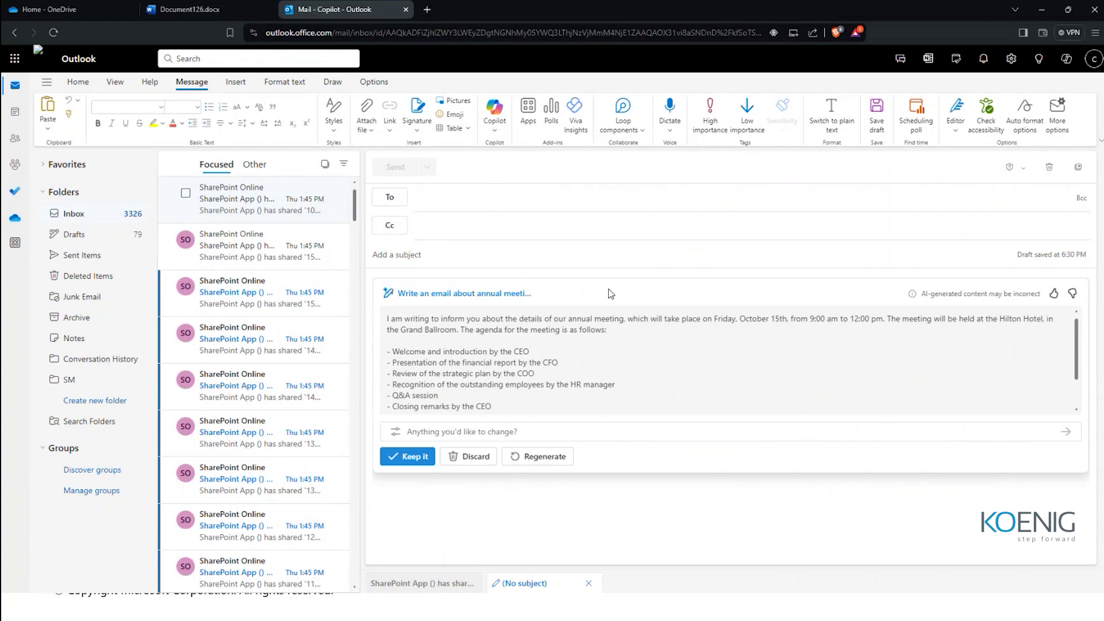
# Review the generated annual meeting draft from the opening to the closing paragraph, checking the agenda and the meeting date
pyautogui.scroll(-2, 452, 374)
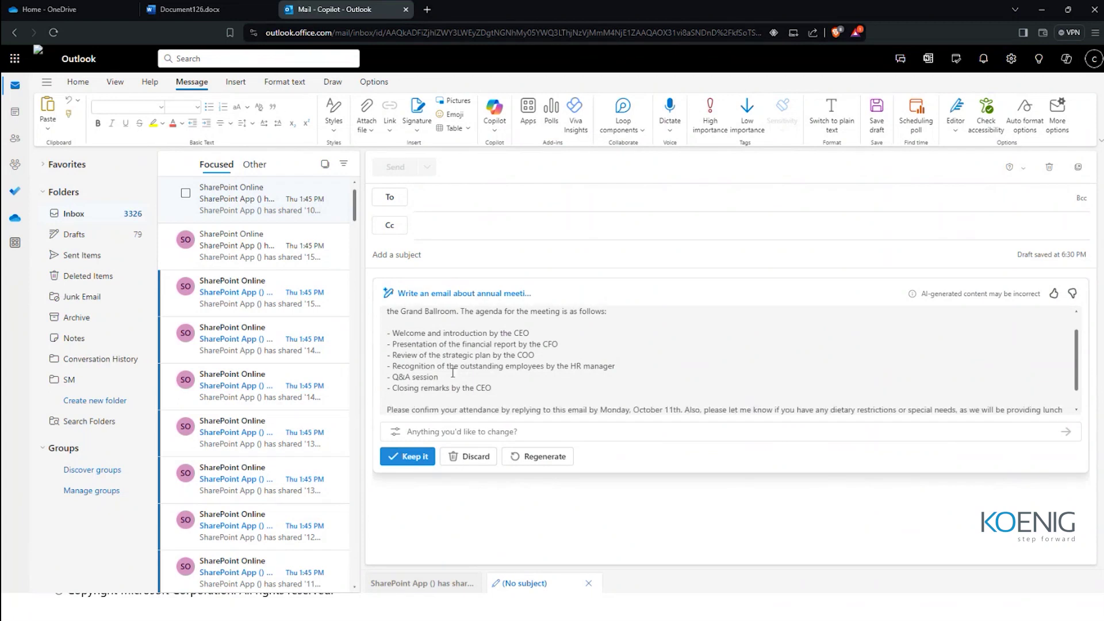
pyautogui.scroll(2, 452, 374)
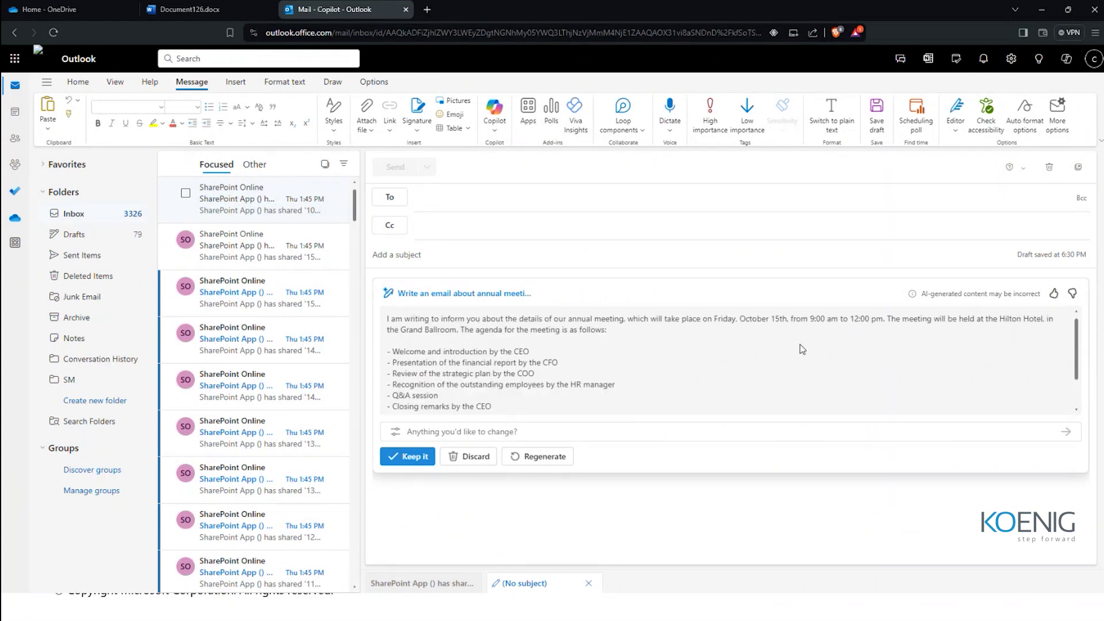
pyautogui.moveTo(783, 320); pyautogui.dragTo(756, 322)
pyautogui.click(724, 364)
pyautogui.click(682, 427)
pyautogui.scroll(-1, 616, 359)
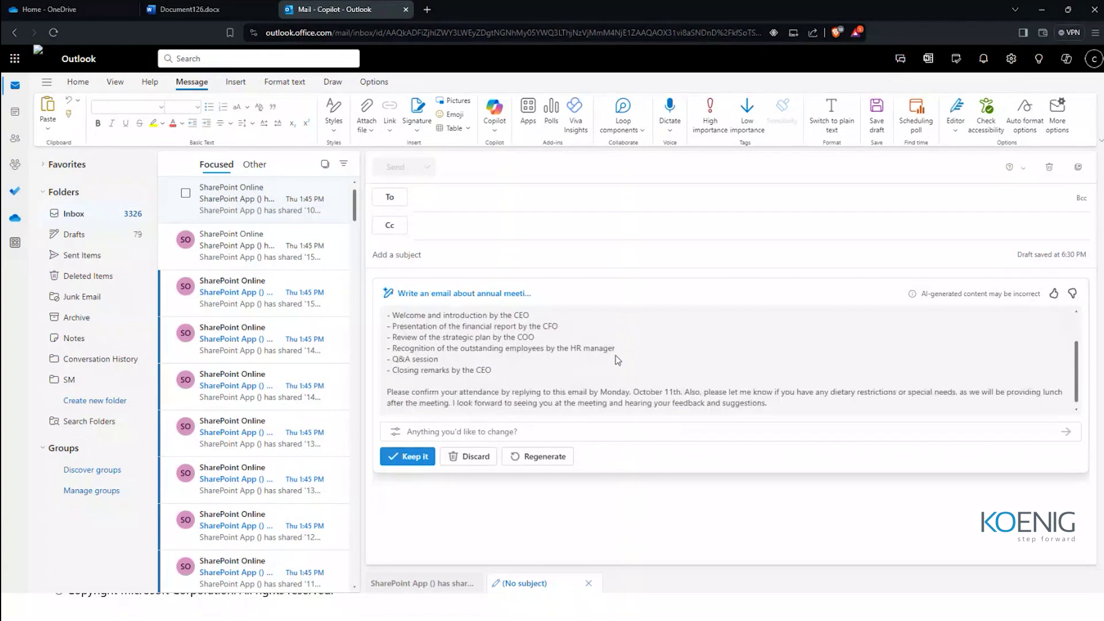
pyautogui.scroll(1, 616, 360)
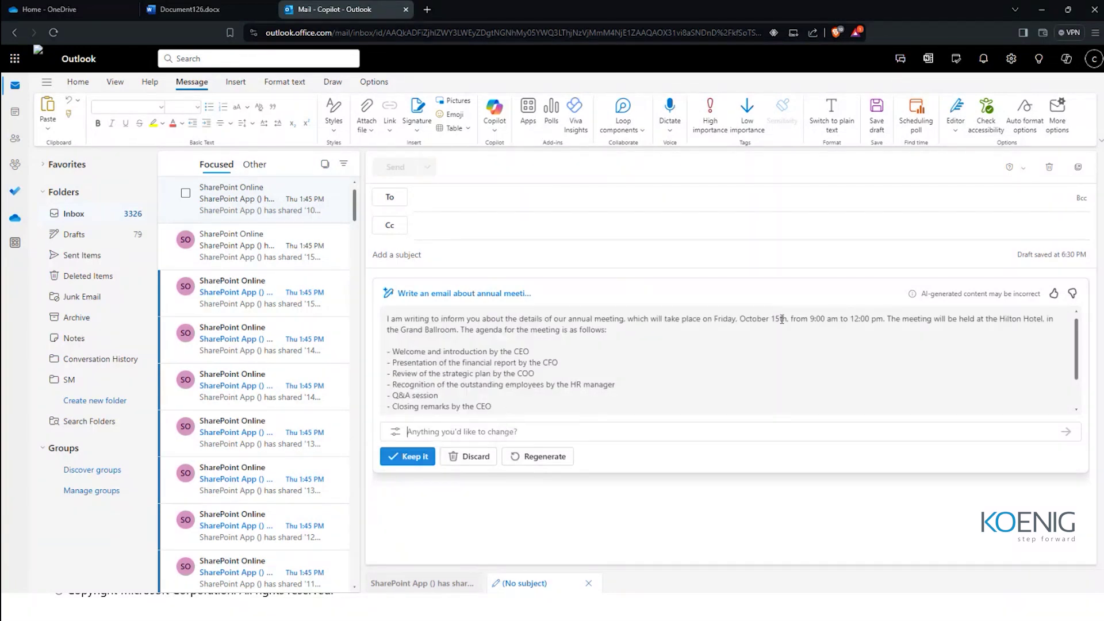
pyautogui.moveTo(781, 319); pyautogui.dragTo(745, 319)
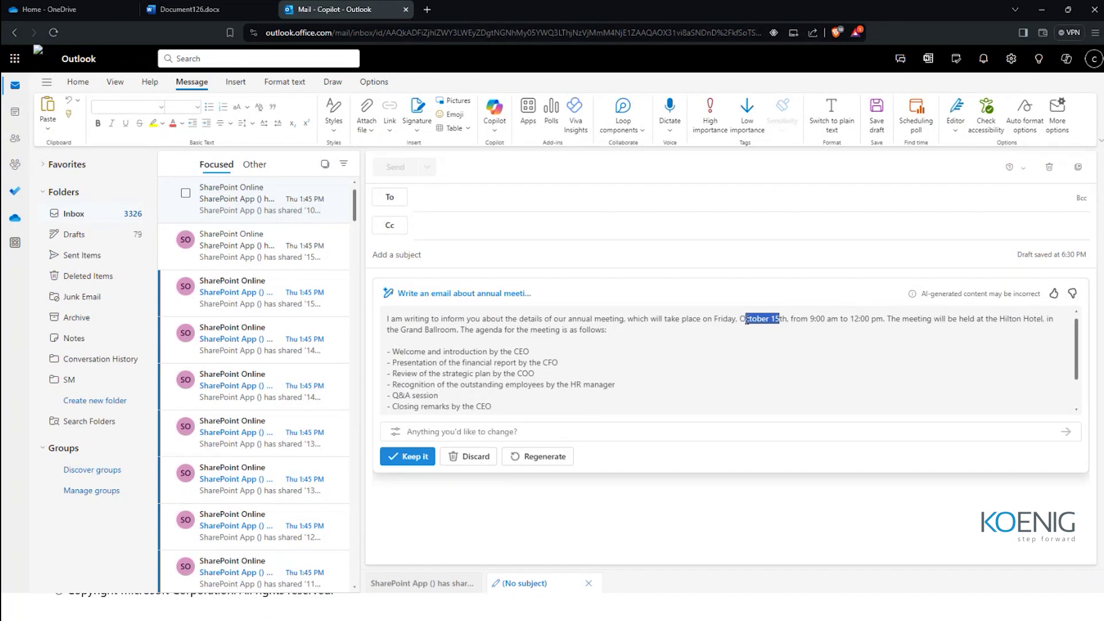
pyautogui.click(775, 357)
# Try to refine the annual meeting draft with the change request "July 1st", and clear the request
pyautogui.click(673, 435)
pyautogui.write('Jul')
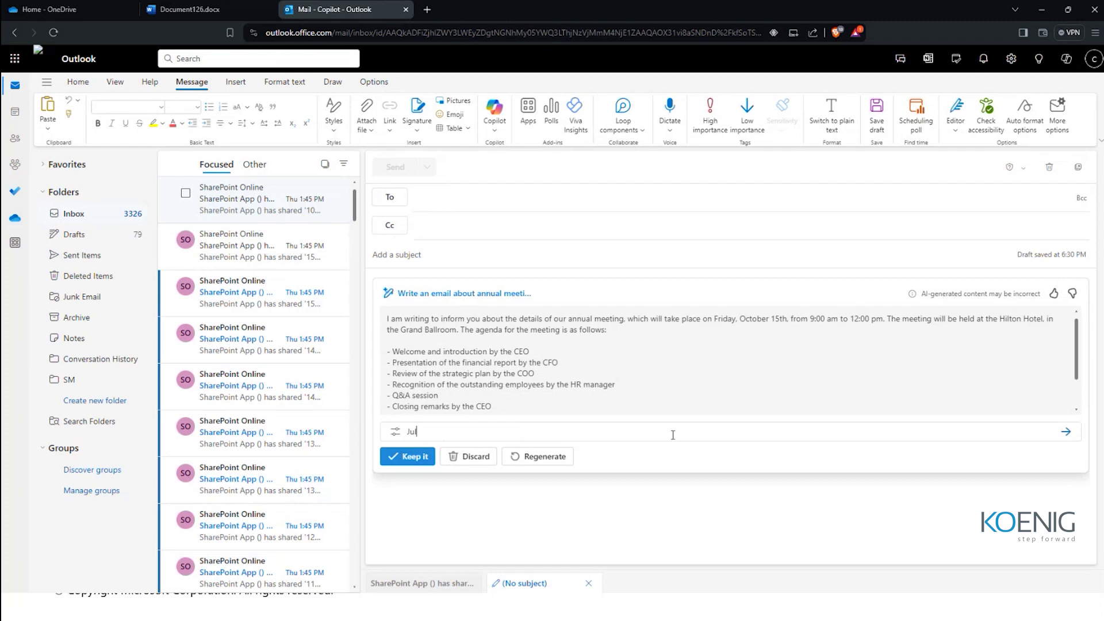
pyautogui.write('y')
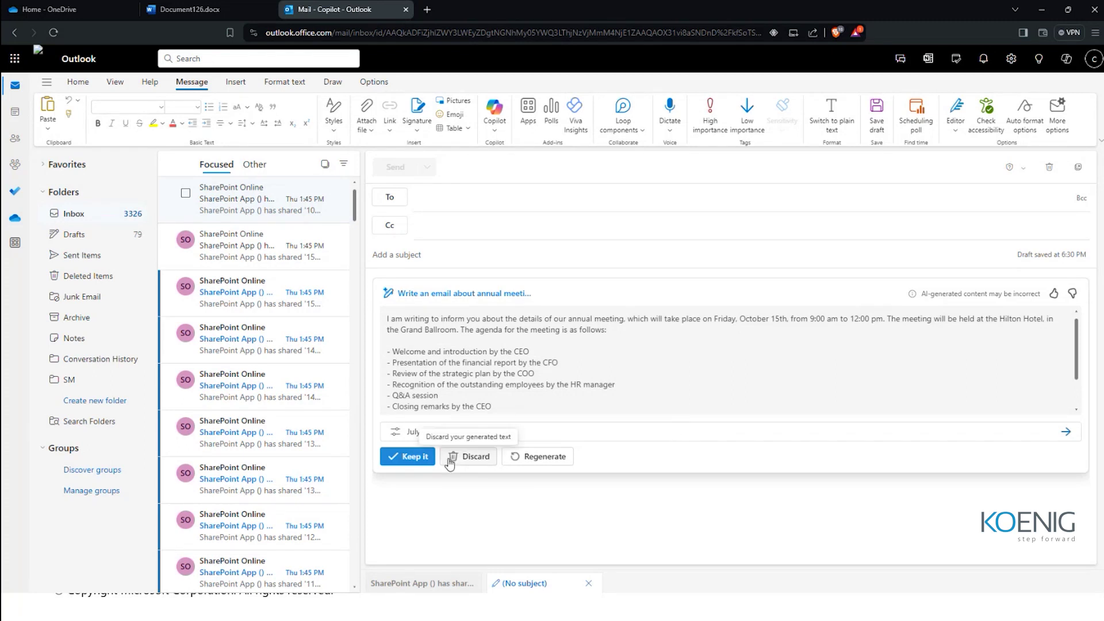
pyautogui.write(' 1st')
pyautogui.press('Return')
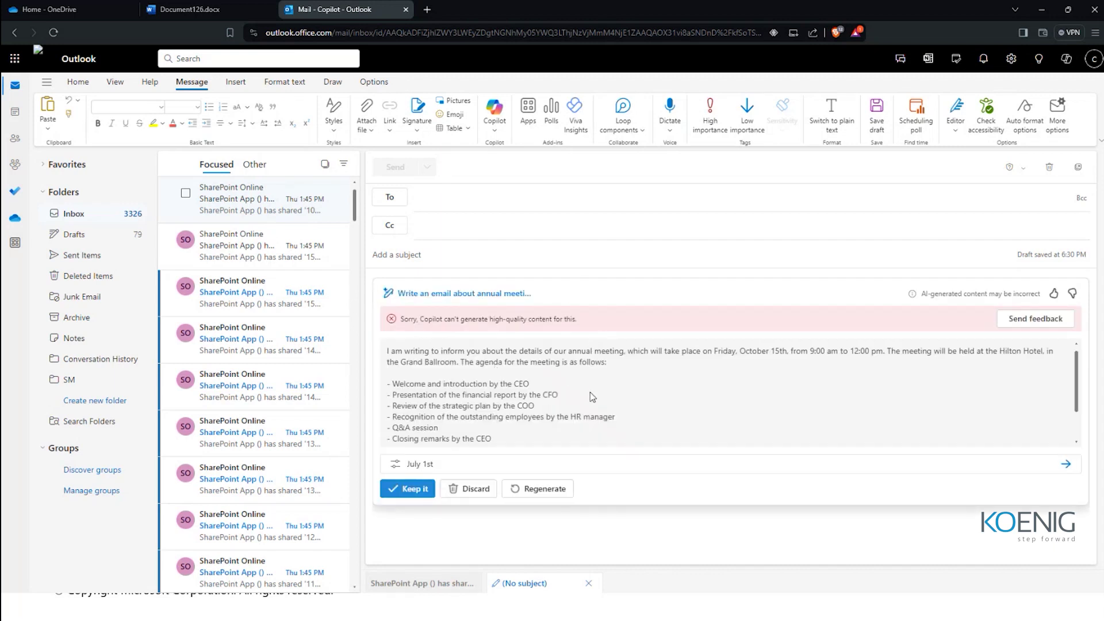
pyautogui.click(492, 467)
pyautogui.hotkey('ctrl', 'a')
pyautogui.press('BackSpace')
pyautogui.tripleClick(574, 320)
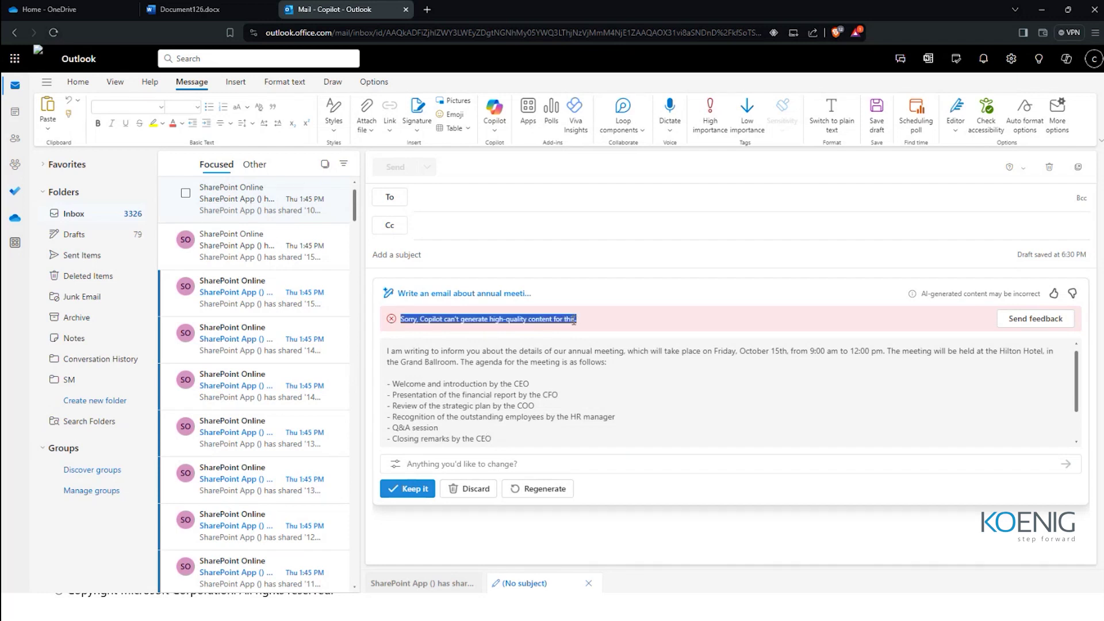
pyautogui.tripleClick(575, 321)
# Extend the original prompt with "that is taking place on July 1st" and generate the email draft again
pyautogui.click(498, 297)
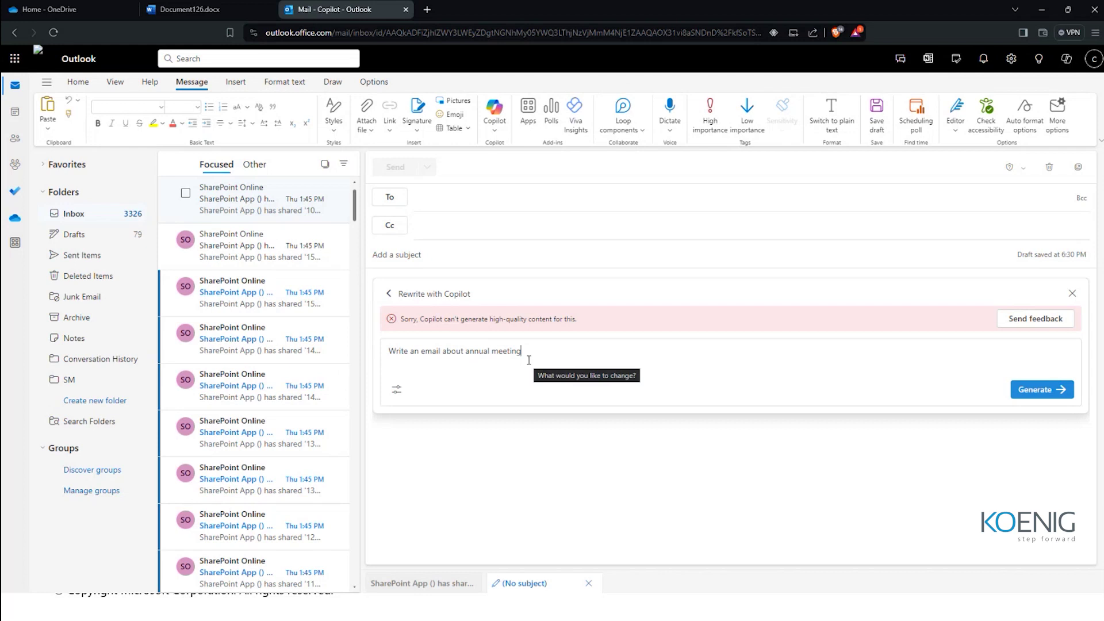
pyautogui.write('that is t')
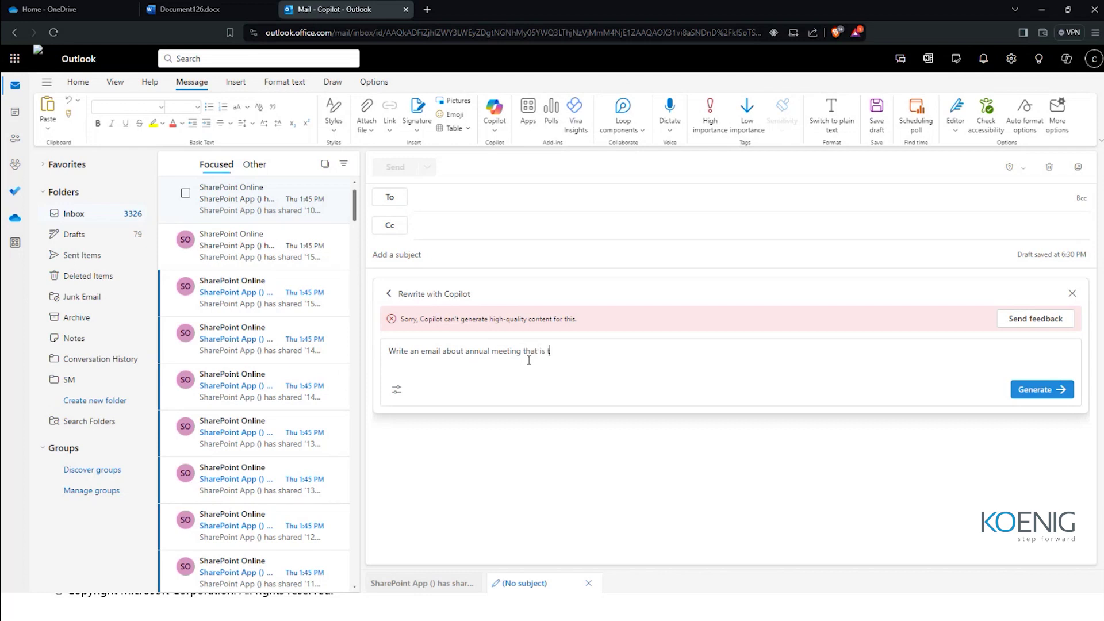
pyautogui.write('aking place on July 1st')
pyautogui.click(1041, 389)
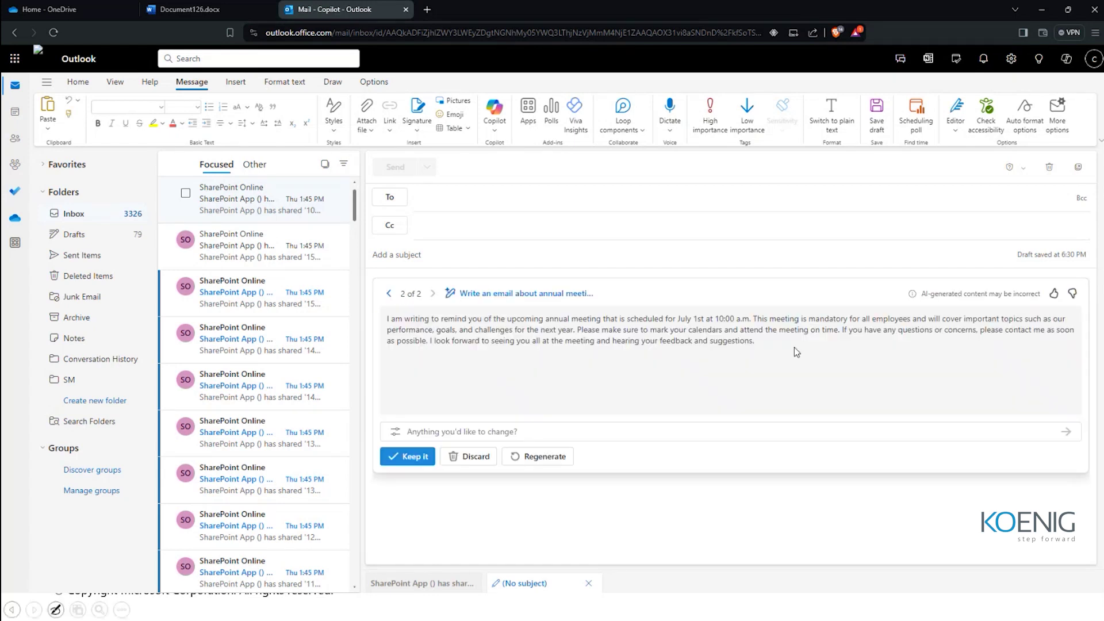
pyautogui.moveTo(794, 352); pyautogui.dragTo(688, 325)
# Refine the draft with Make it longer and Make it sound more formal, and keep the result as the message body
pyautogui.click(395, 432)
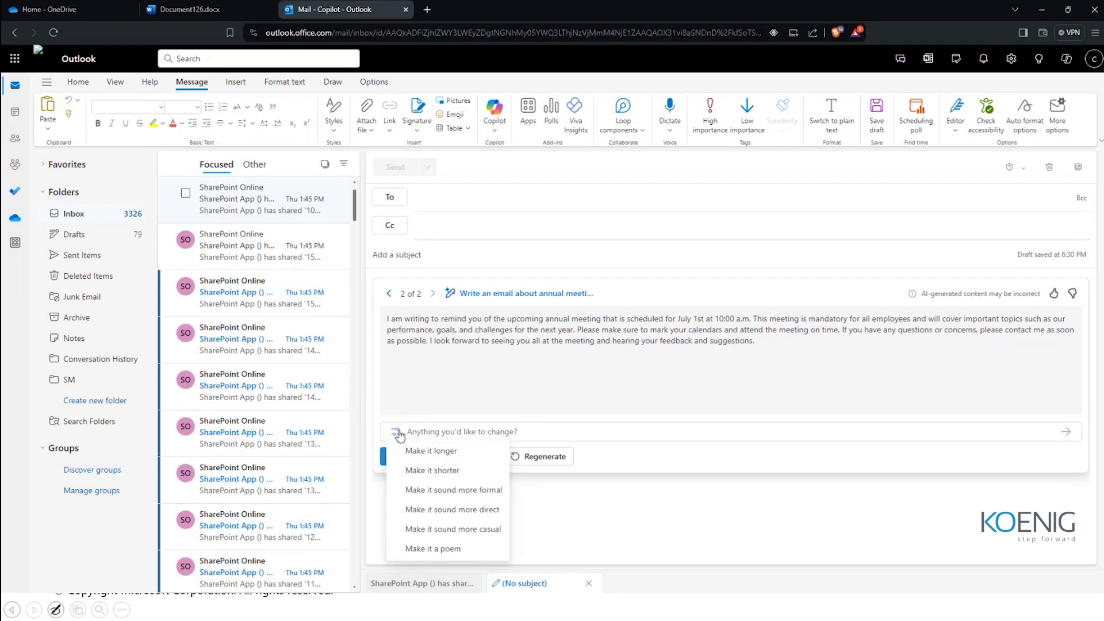
pyautogui.click(428, 453)
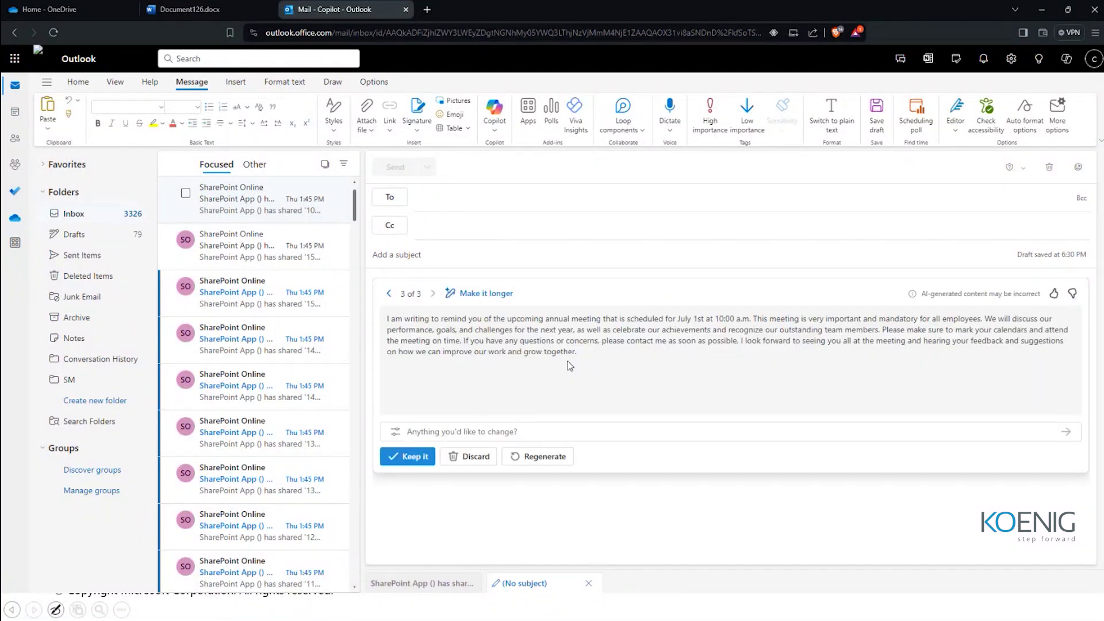
pyautogui.click(392, 438)
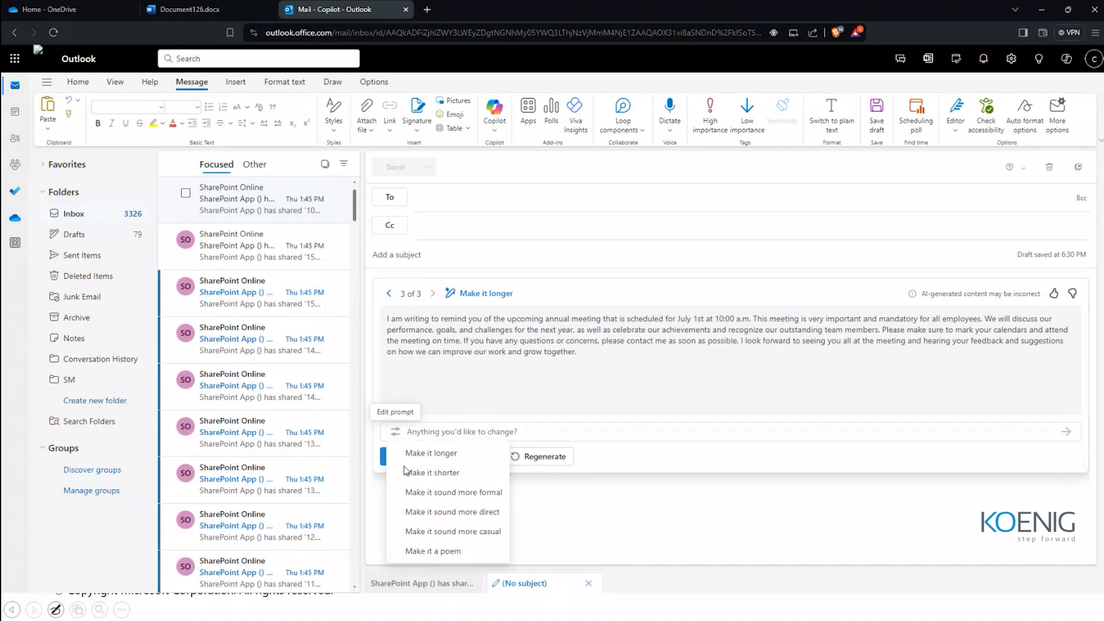
pyautogui.click(425, 497)
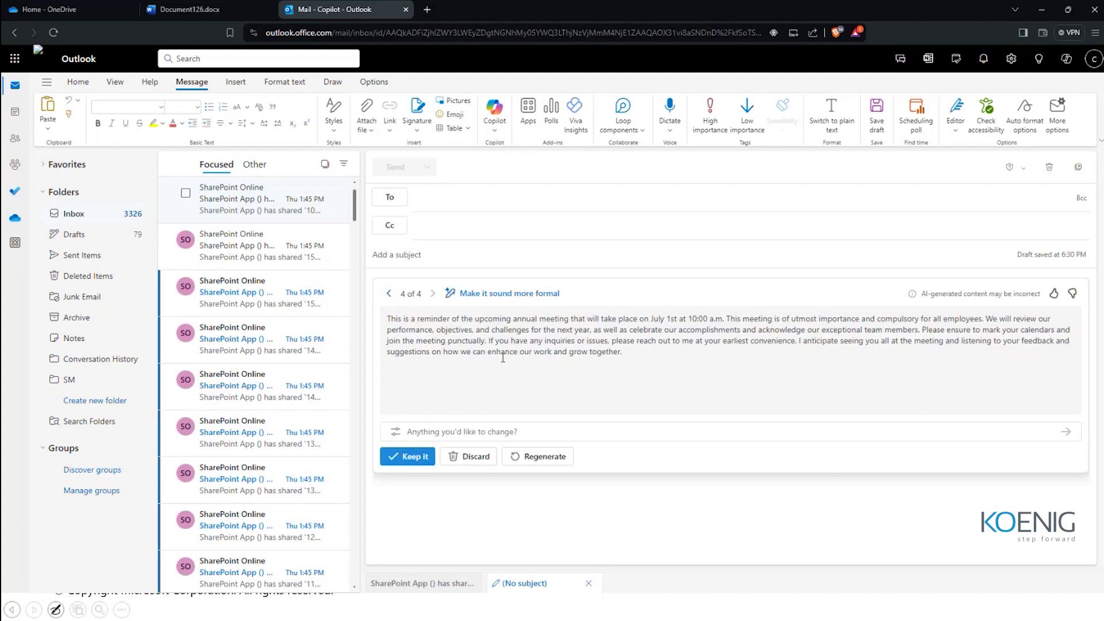
pyautogui.click(415, 457)
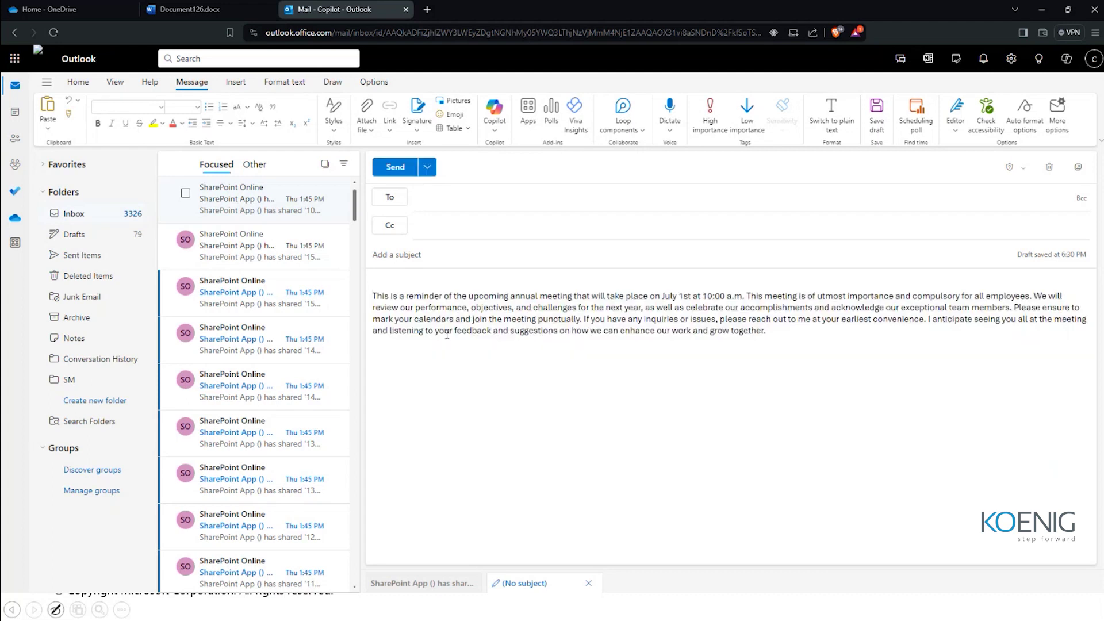
pyautogui.click(446, 359)
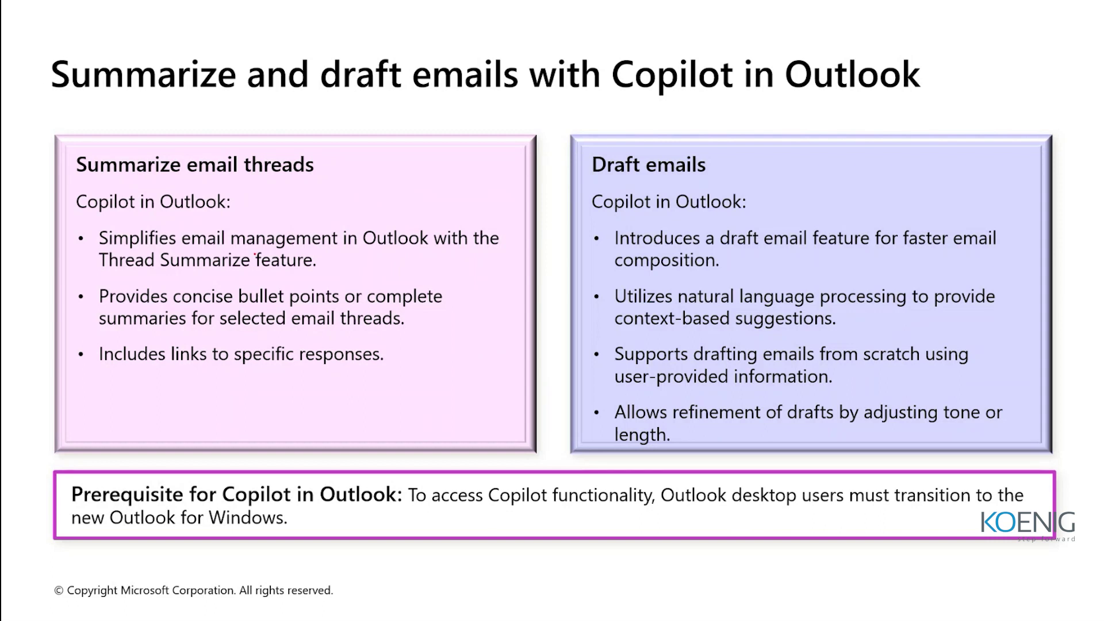
pyautogui.press('Right')
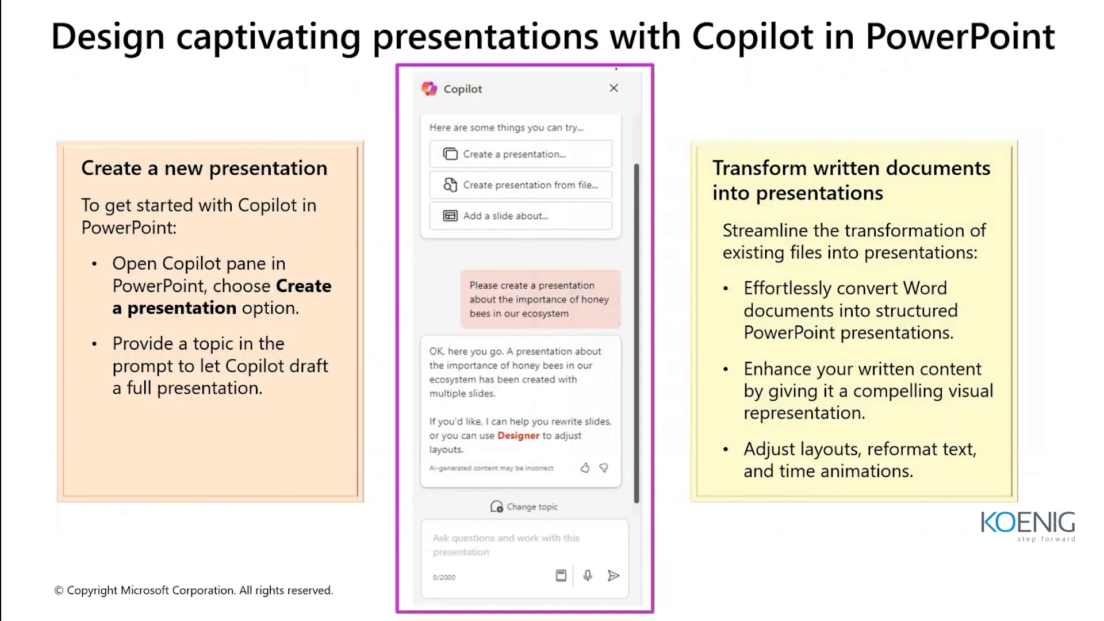
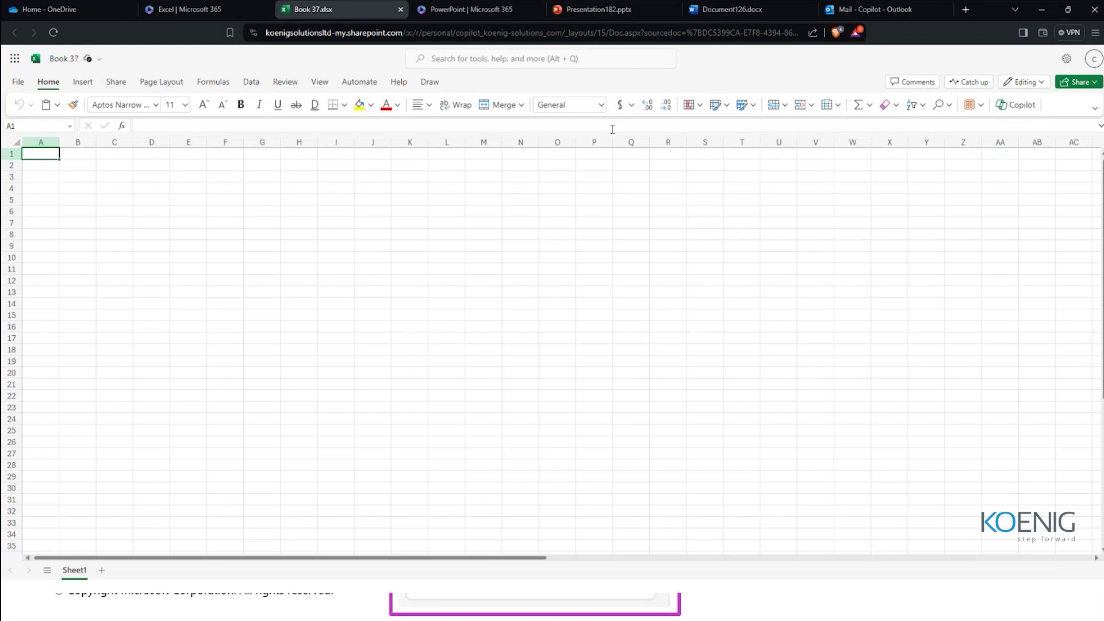
# Open Copilot in the blank Book 37 workbook in Excel and have it add its example table
pyautogui.click(1017, 107)
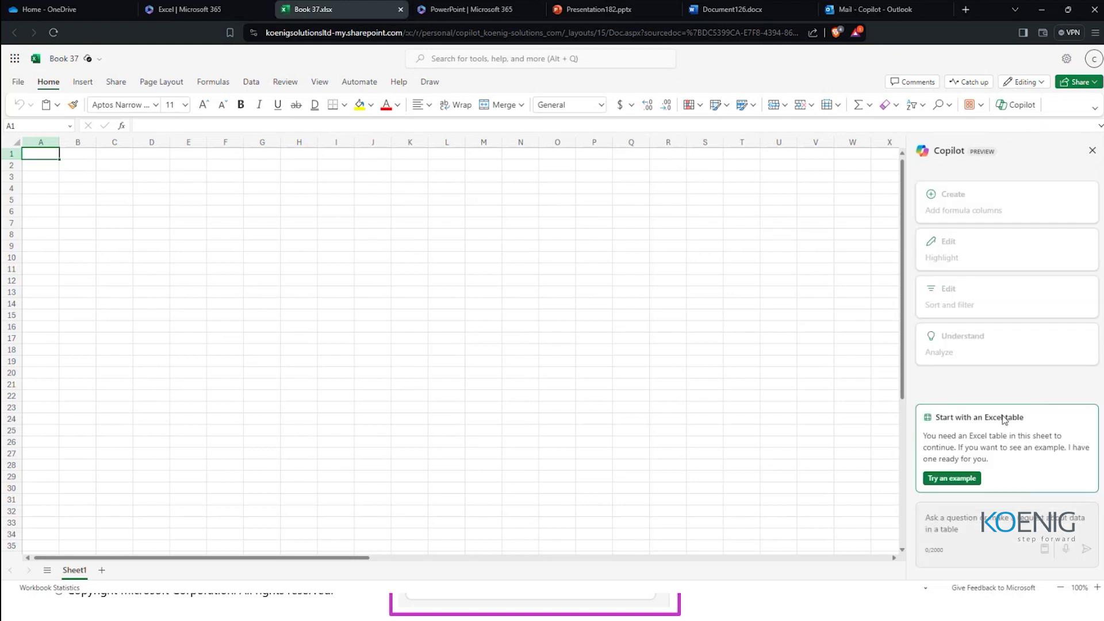
pyautogui.click(969, 480)
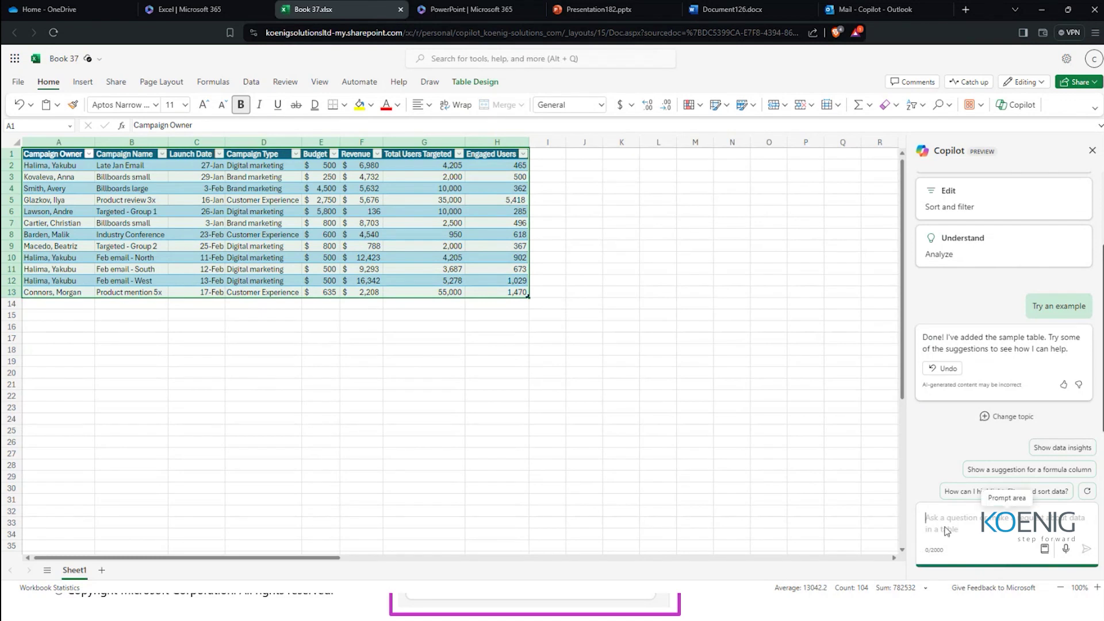
pyautogui.write('Are')
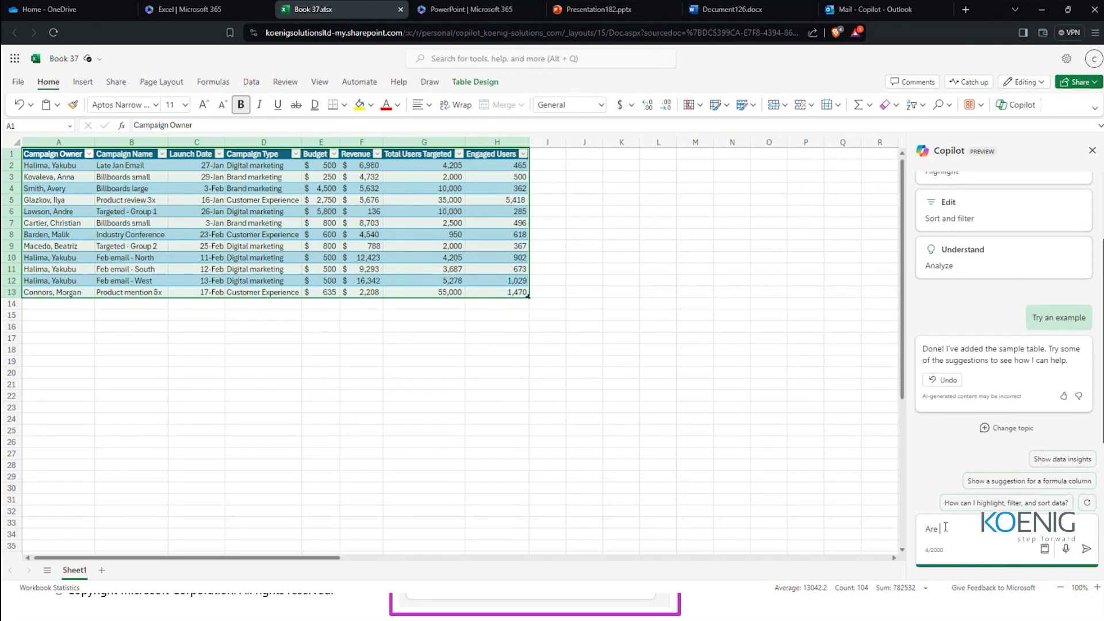
pyautogui.doubleClick(941, 534)
pyautogui.press('BackSpace')
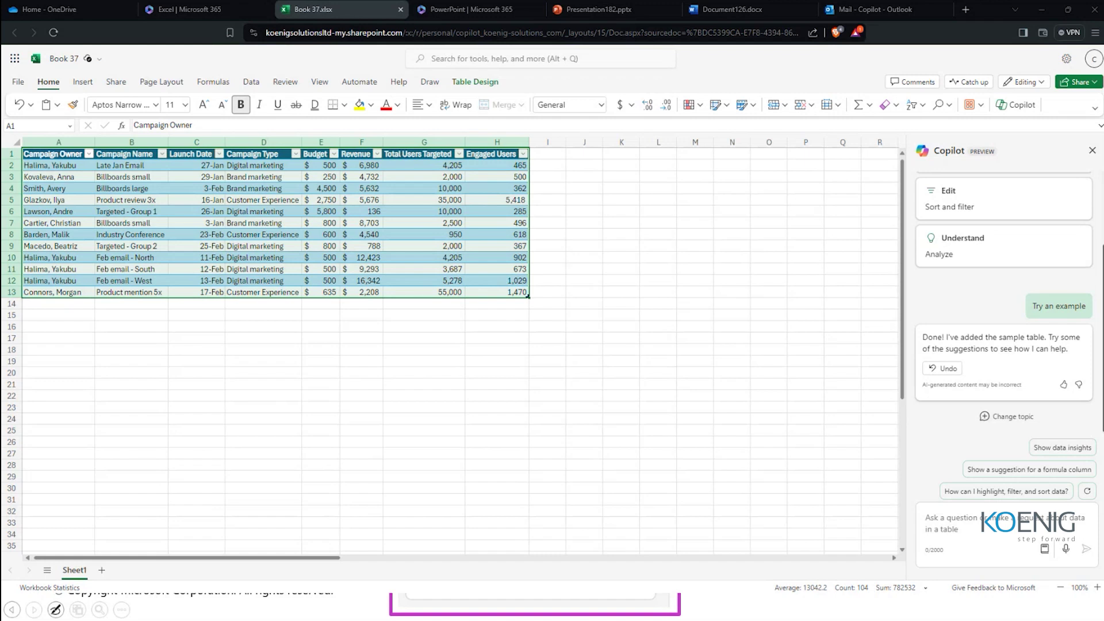
# Ask Copilot "Are there any outliers in my data" and check the 29-Jan launch date in the campaign table
pyautogui.write('Are there any outliers in my data')
pyautogui.press('Return')
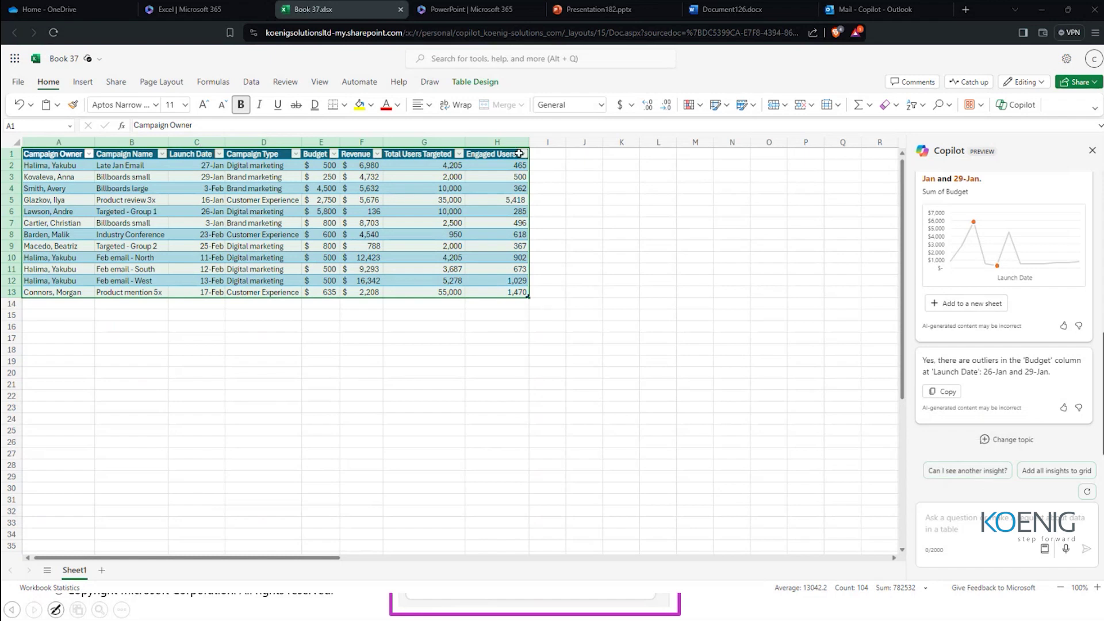
pyautogui.click(206, 178)
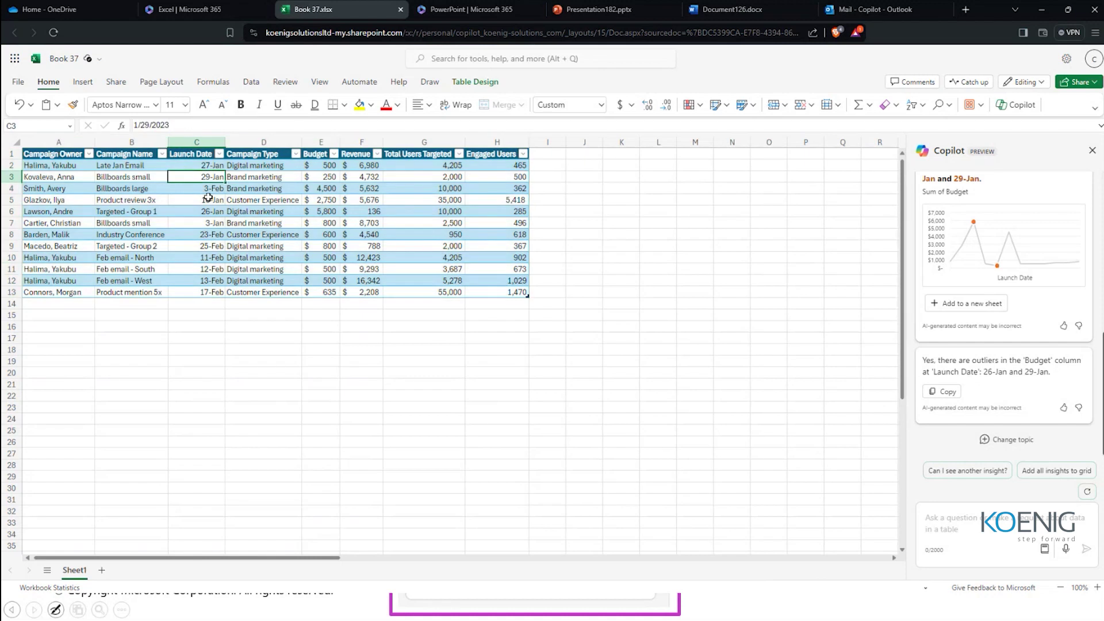
# Have Copilot sort the campaign table with the prompt "Sort data by launch date" and check the Launch Date column
pyautogui.click(206, 189)
pyautogui.click(206, 201)
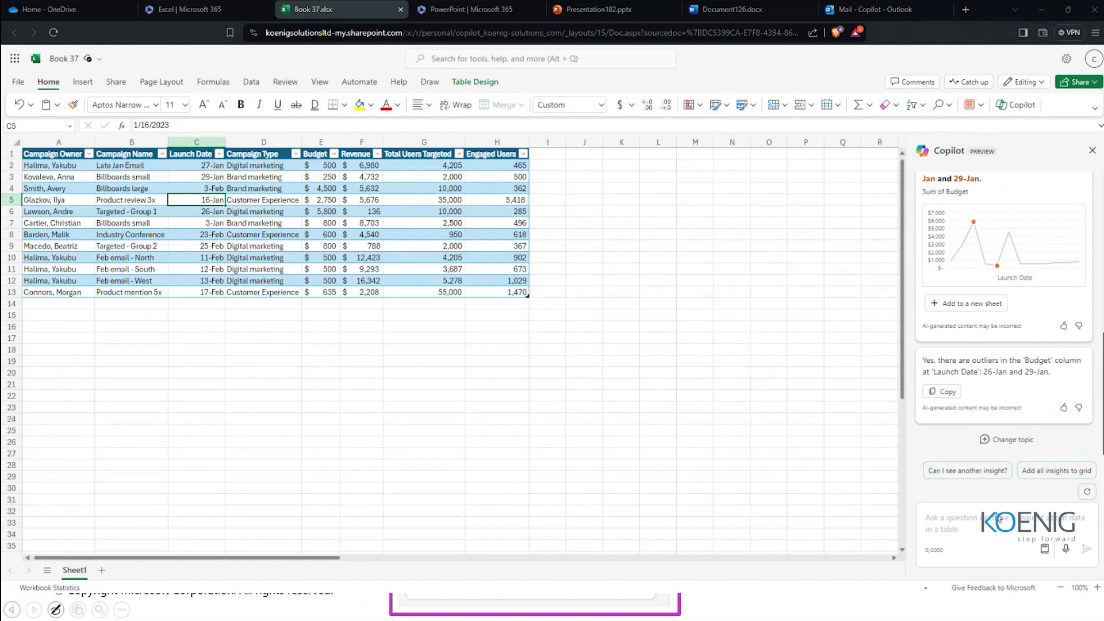
pyautogui.click(999, 519)
pyautogui.write('Sort data by launch date.')
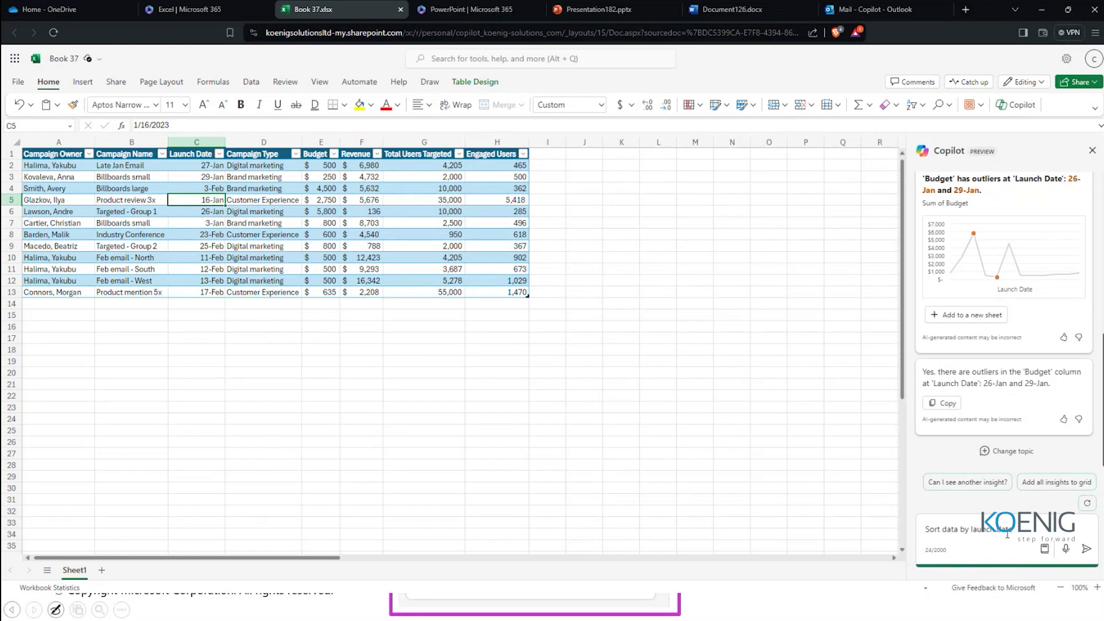
pyautogui.press('Return')
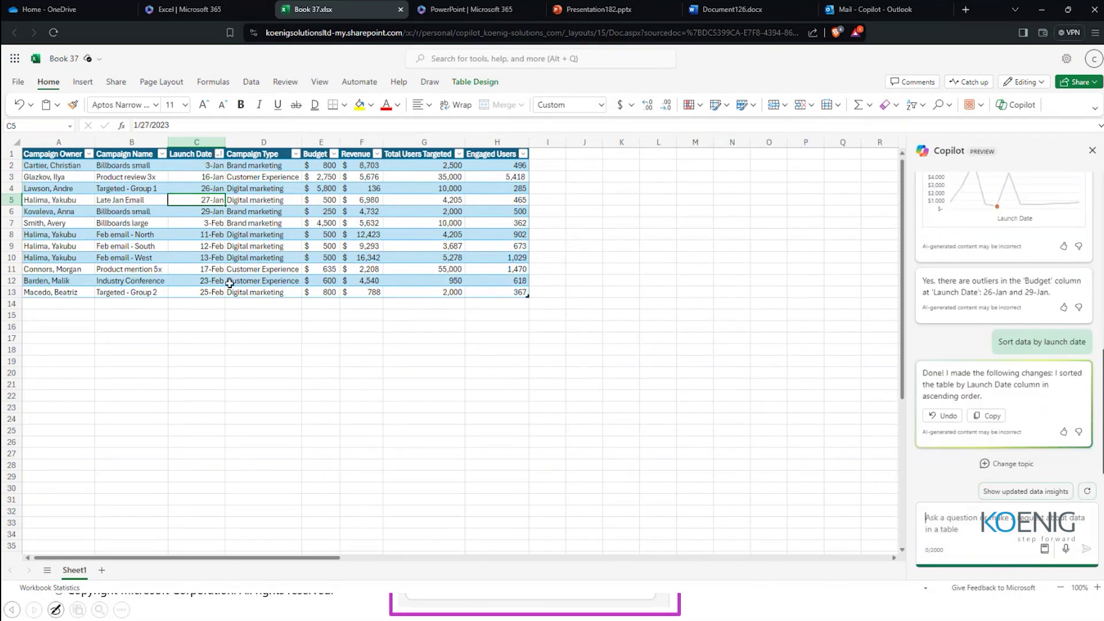
pyautogui.moveTo(203, 296); pyautogui.dragTo(197, 153)
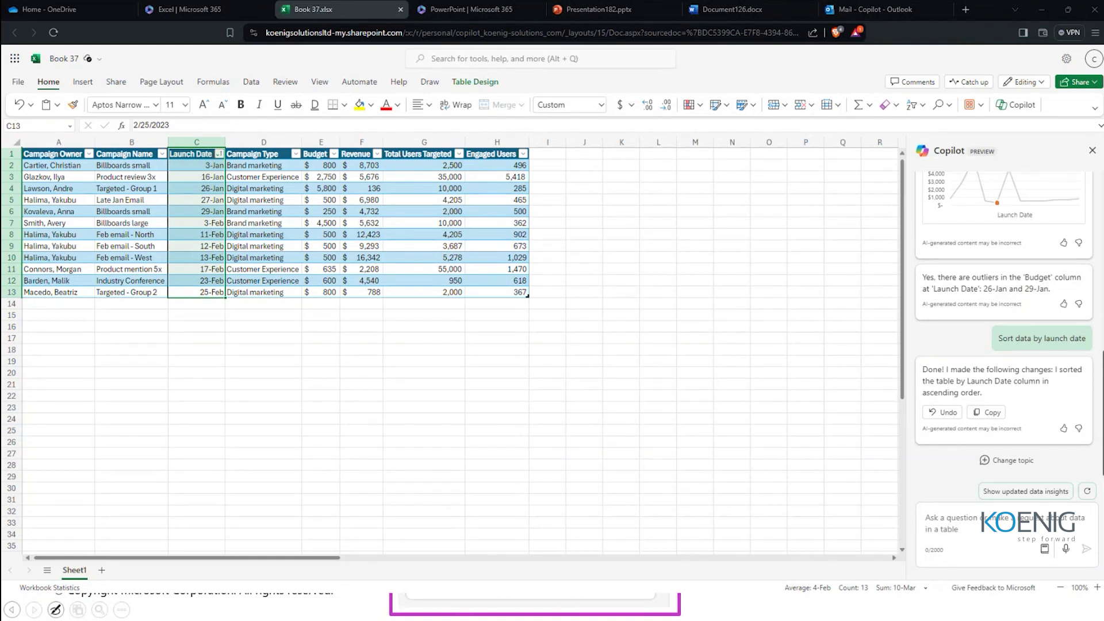
# Have Copilot restyle the campaign table with the prompt "Change the table style to light gray" and deselect the table
pyautogui.click(966, 520)
pyautogui.write('Change the table style to light gray')
pyautogui.press('Return')
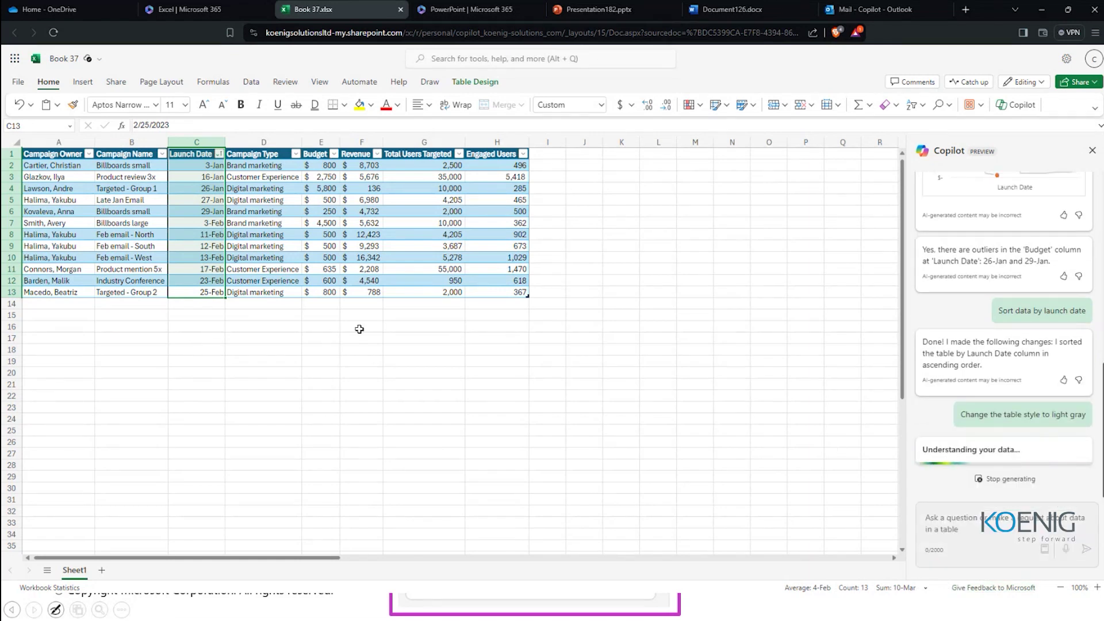
pyautogui.click(461, 269)
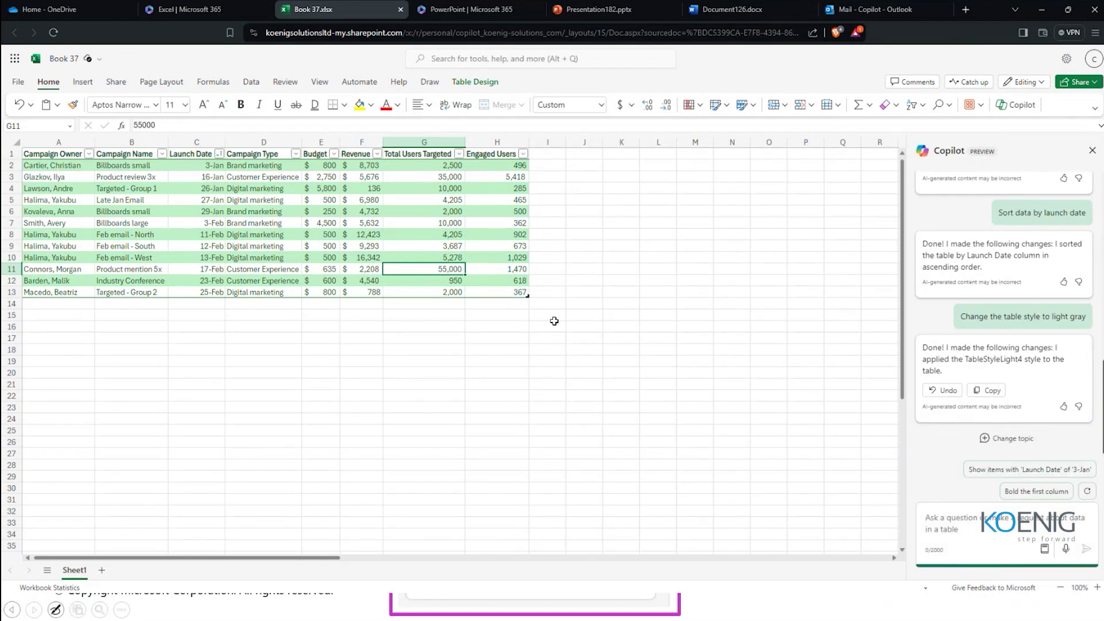
pyautogui.click(634, 321)
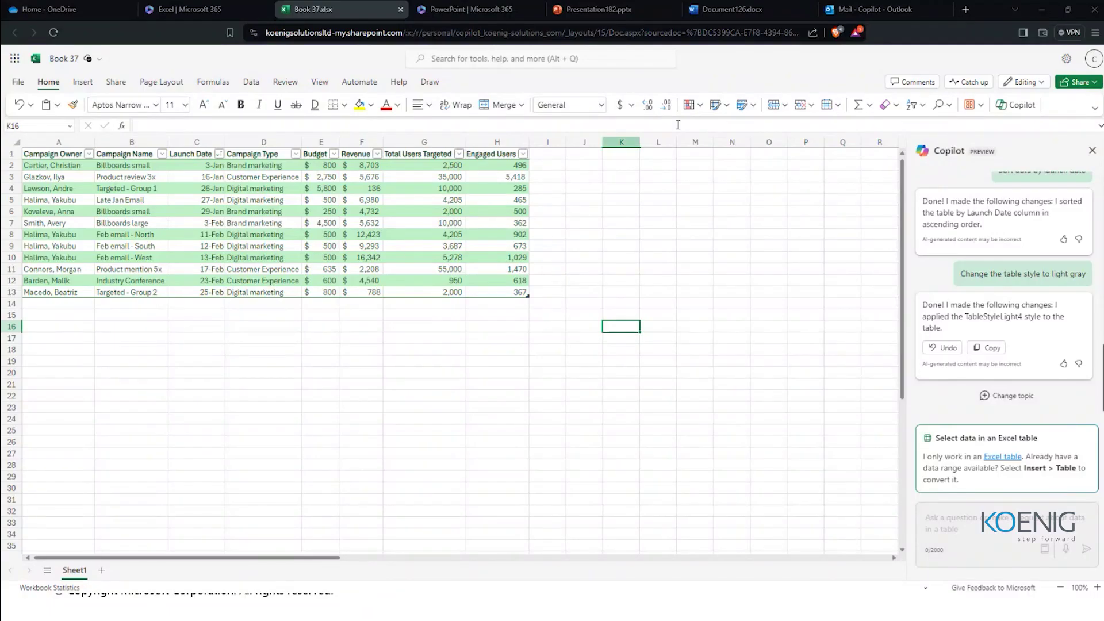
# Open the Copilot web chat at copilot.microsoft.com in its own browser window and maximize it
pyautogui.click(965, 9)
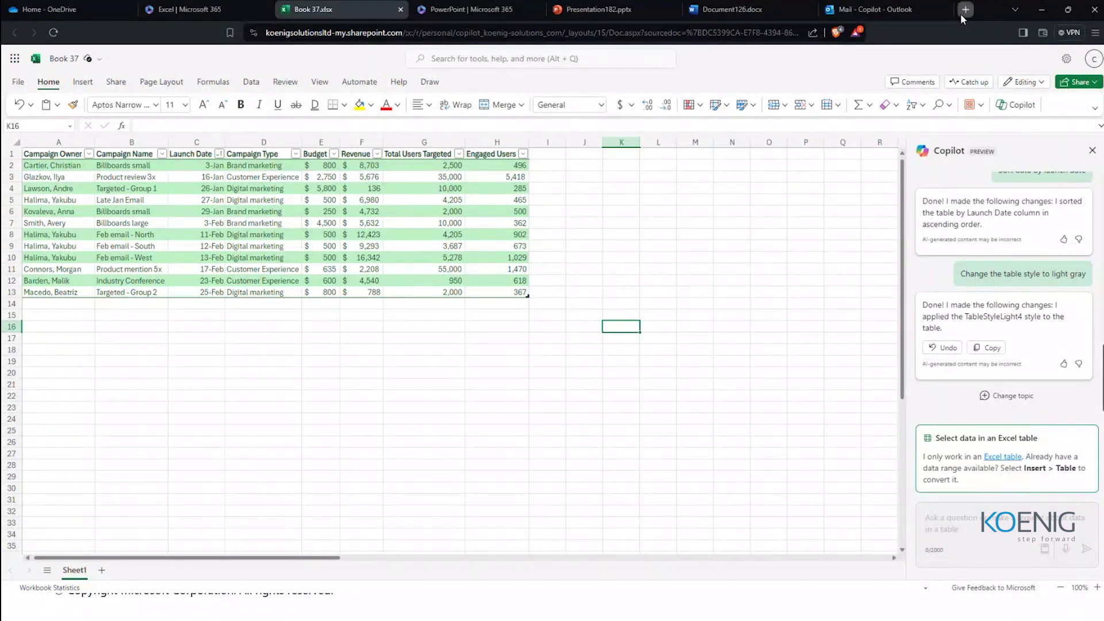
pyautogui.write('copilot')
pyautogui.press('Return')
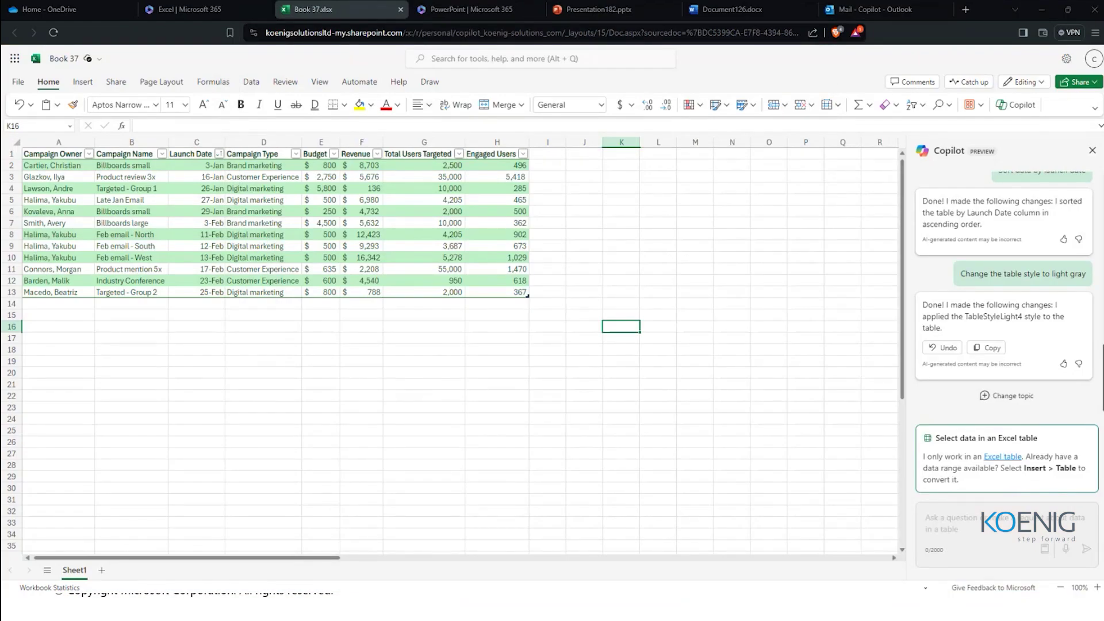
pyautogui.hotkey('alt', 'Tab')
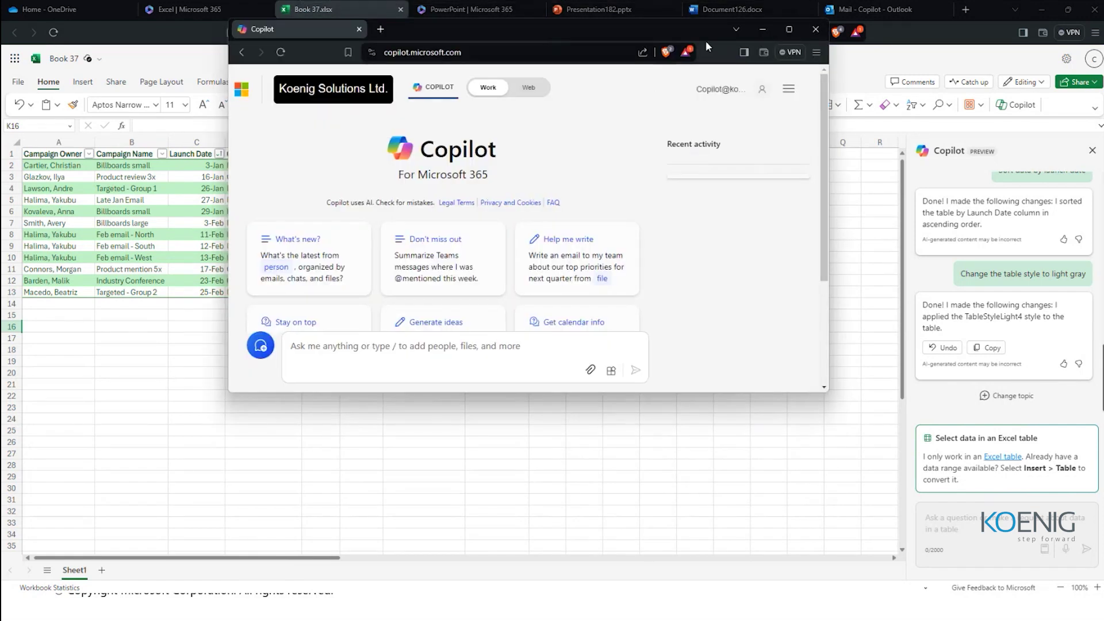
pyautogui.click(787, 29)
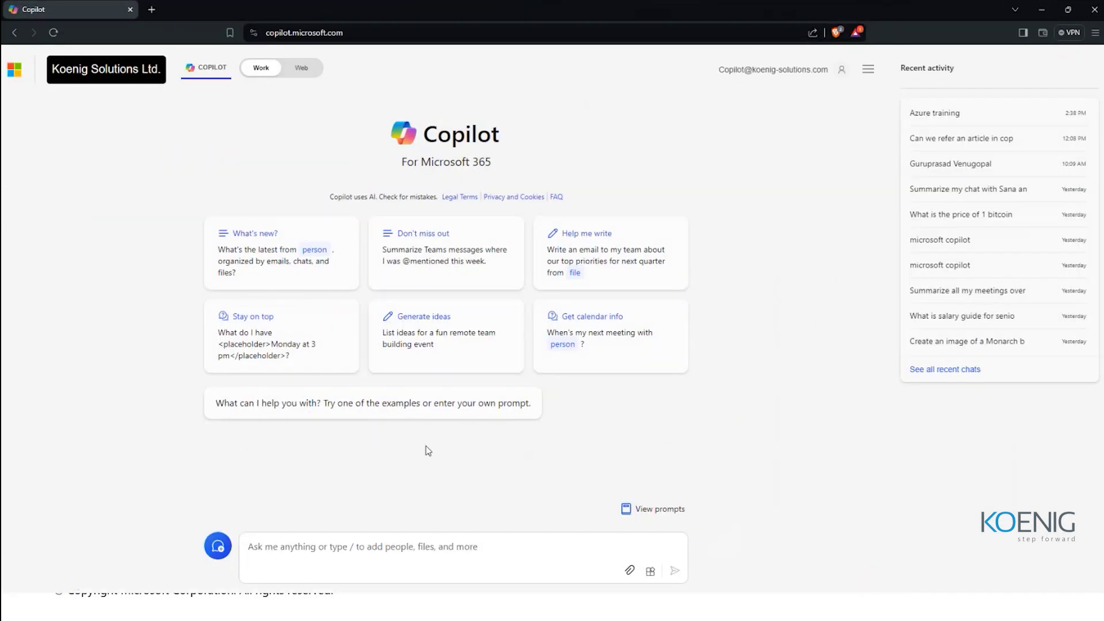
# Browse the people, files and meetings that a prompt can reference, trying "Test meeting - Executives Use cases" and clearing it again
pyautogui.click(431, 543)
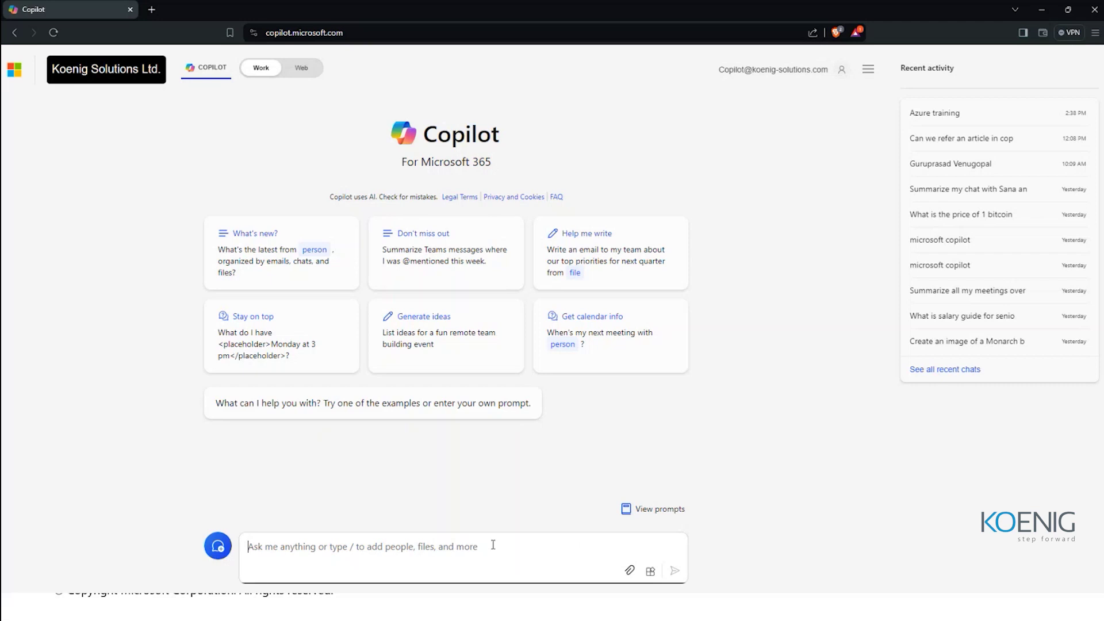
pyautogui.click(630, 571)
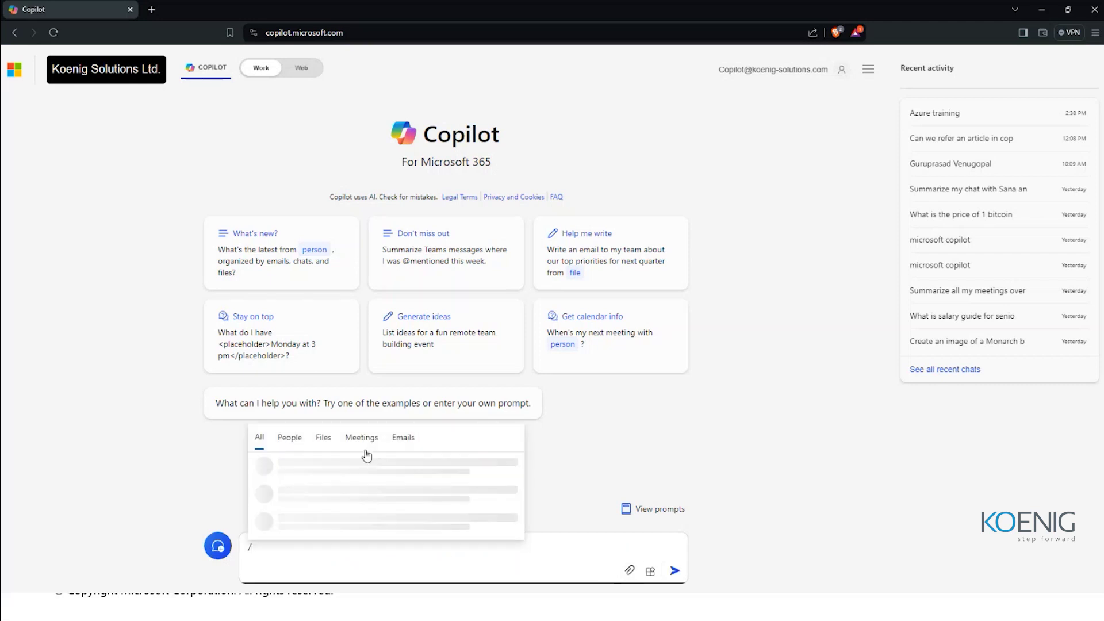
pyautogui.click(290, 382)
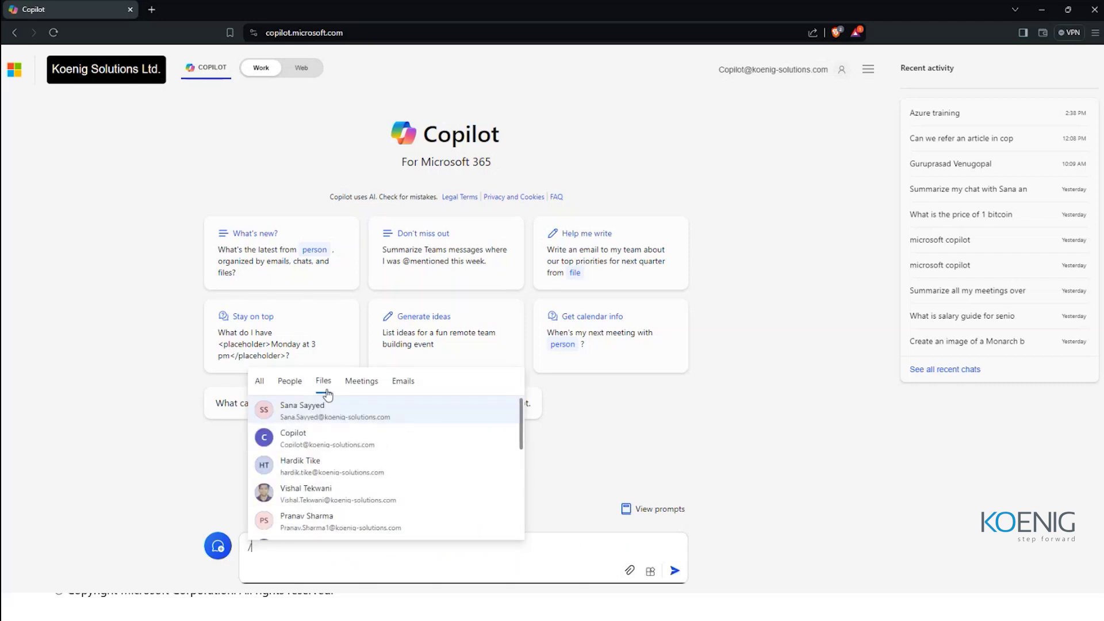
pyautogui.click(323, 382)
pyautogui.click(361, 381)
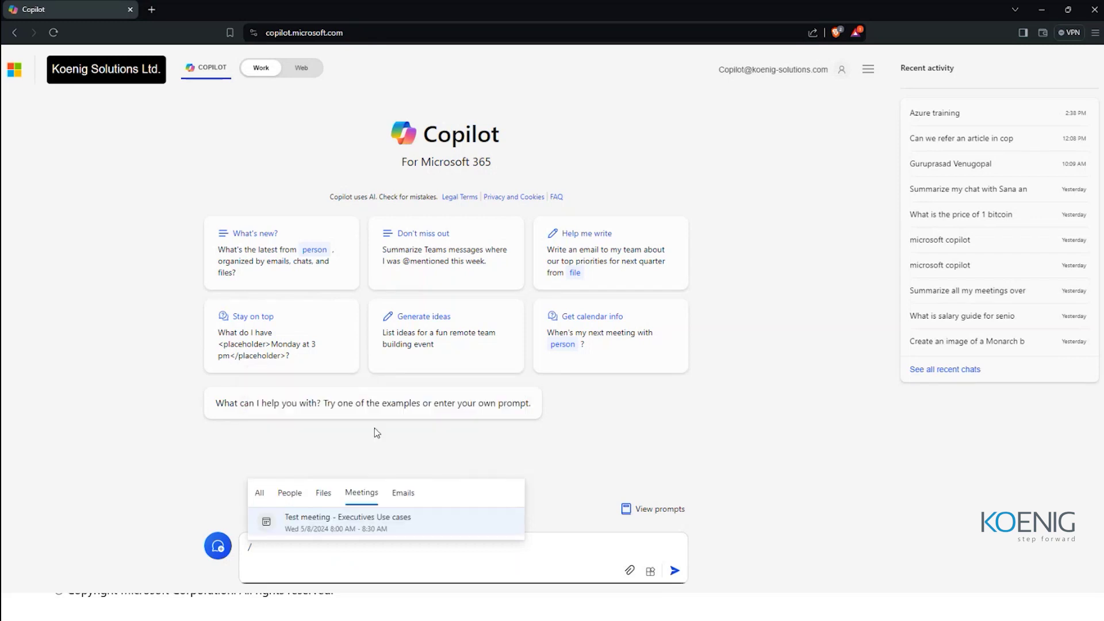
pyautogui.click(381, 524)
pyautogui.moveTo(392, 509); pyautogui.dragTo(247, 496)
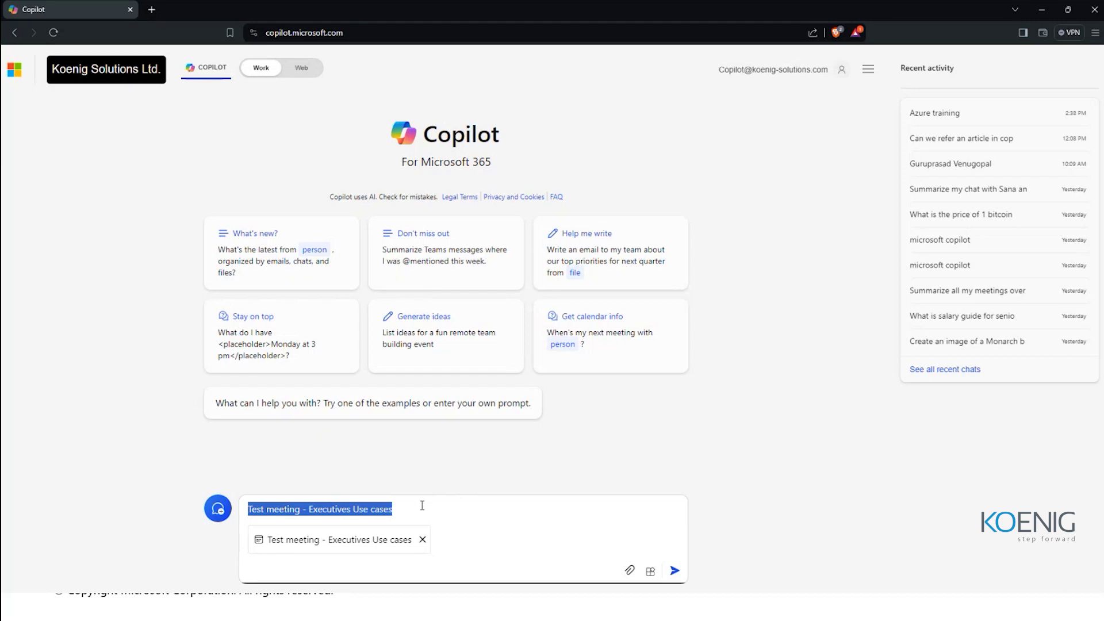
pyautogui.press('BackSpace')
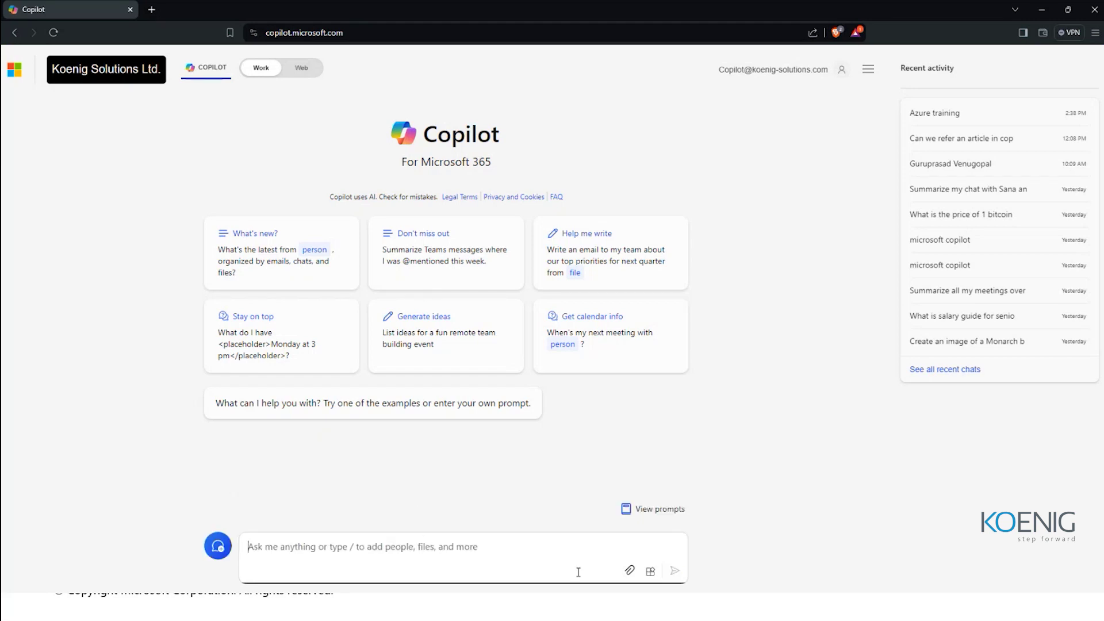
# Browse the emails that can be referenced in a Copilot prompt and close the suggestions
pyautogui.write('/')
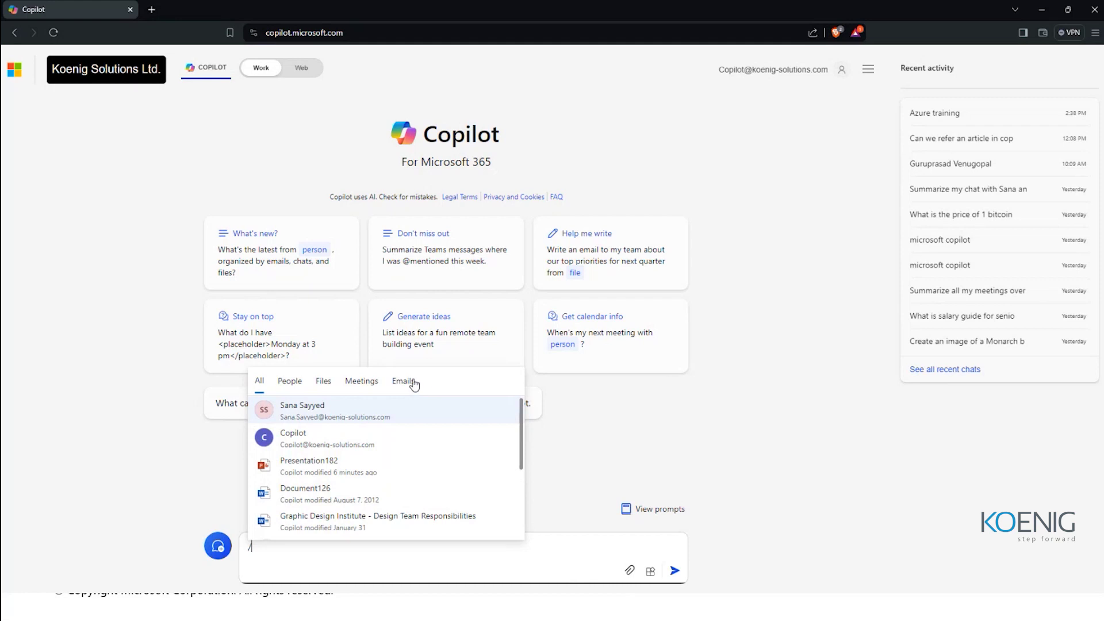
pyautogui.click(411, 382)
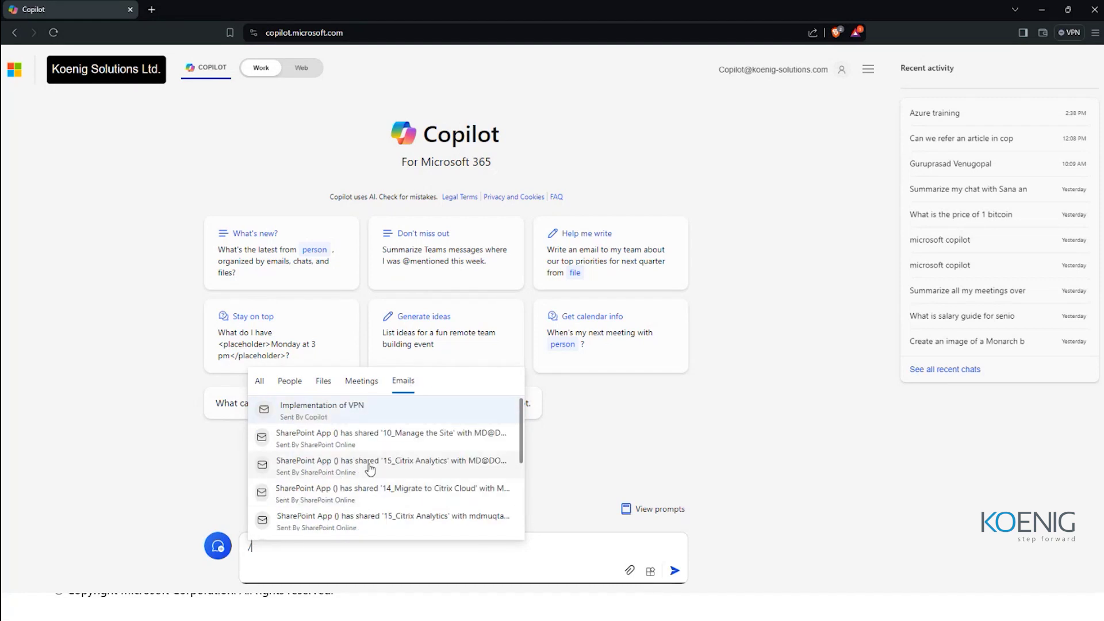
pyautogui.click(636, 472)
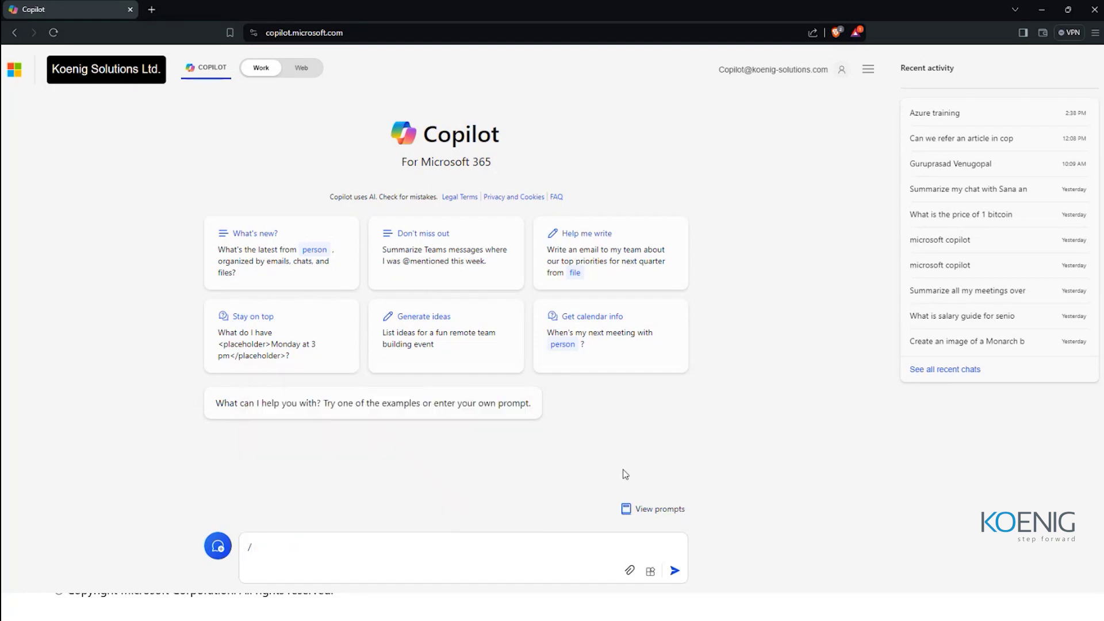
# Switch Copilot to Web mode, compare the Balanced and Precise conversation styles, and close the Copilot window
pyautogui.click(303, 72)
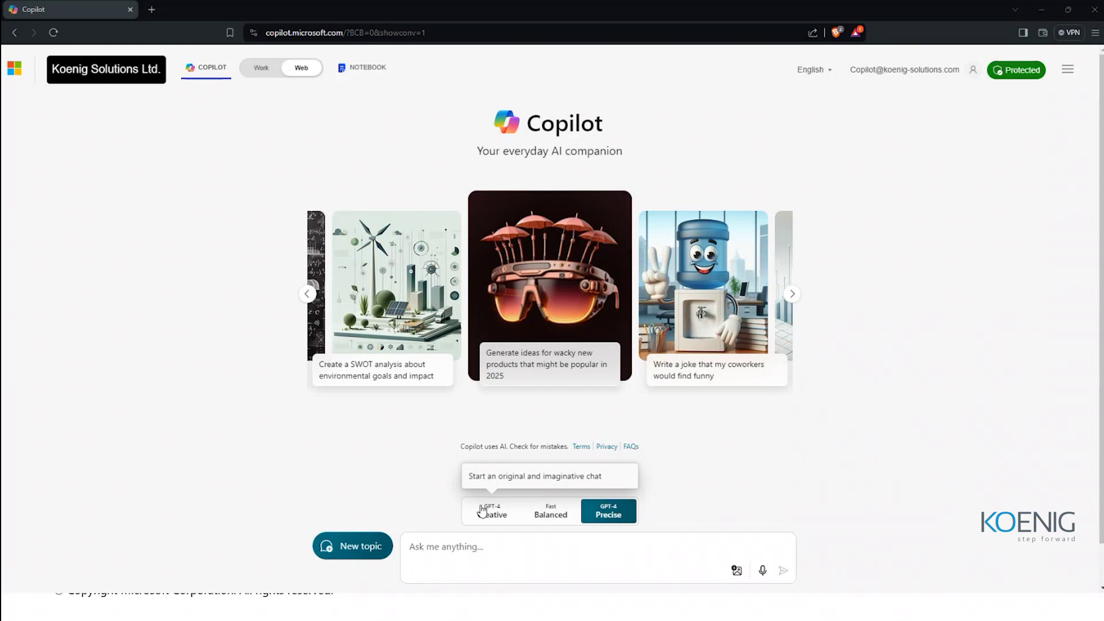
pyautogui.click(548, 512)
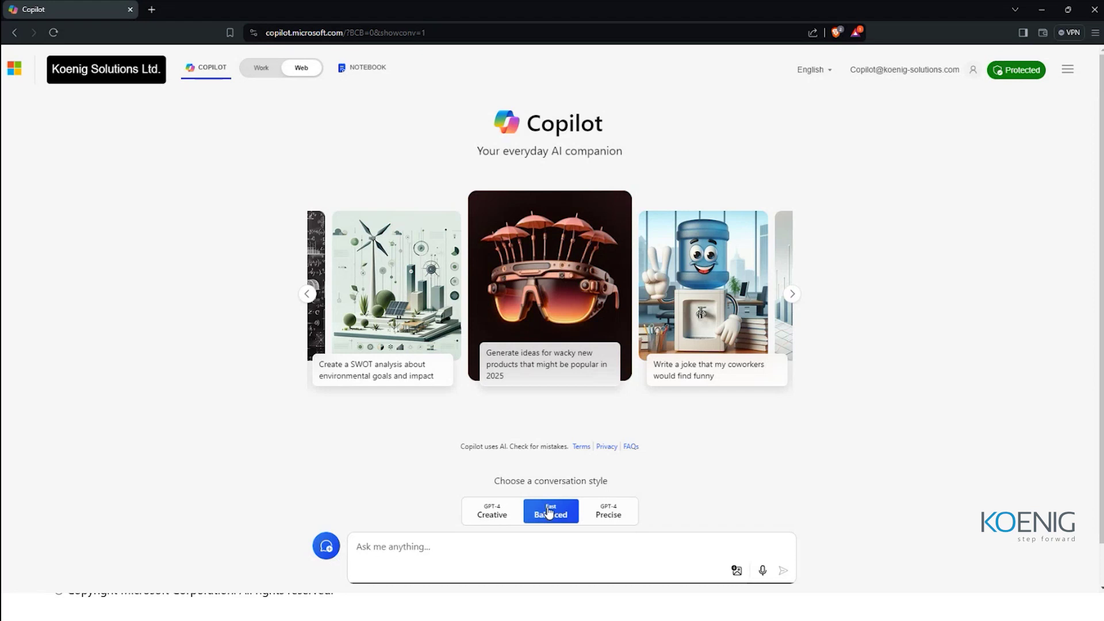
pyautogui.click(596, 512)
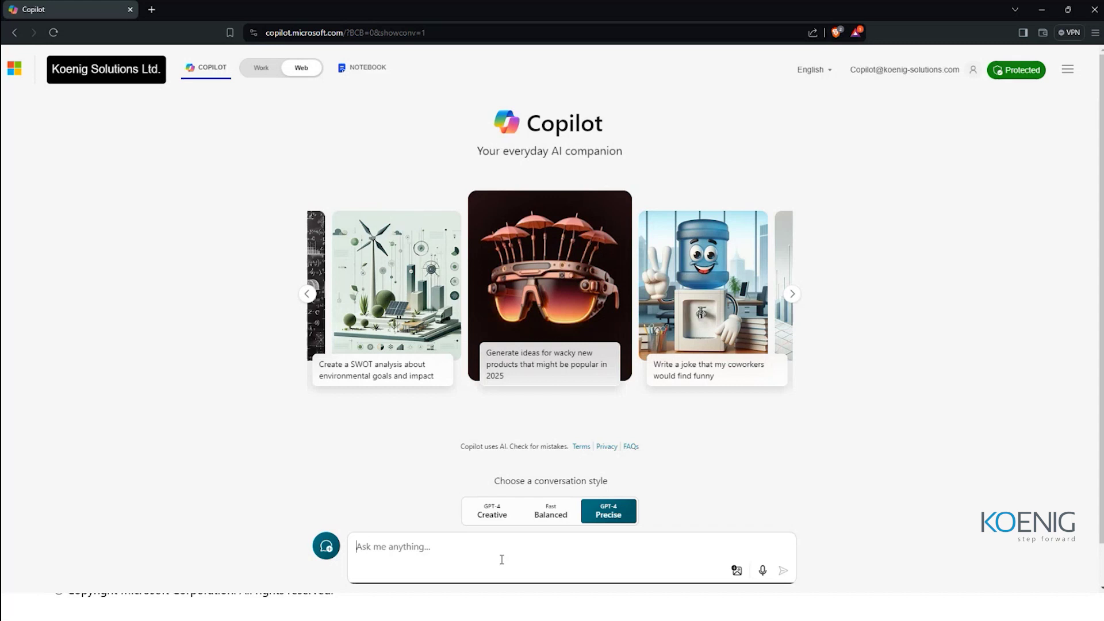
pyautogui.click(130, 10)
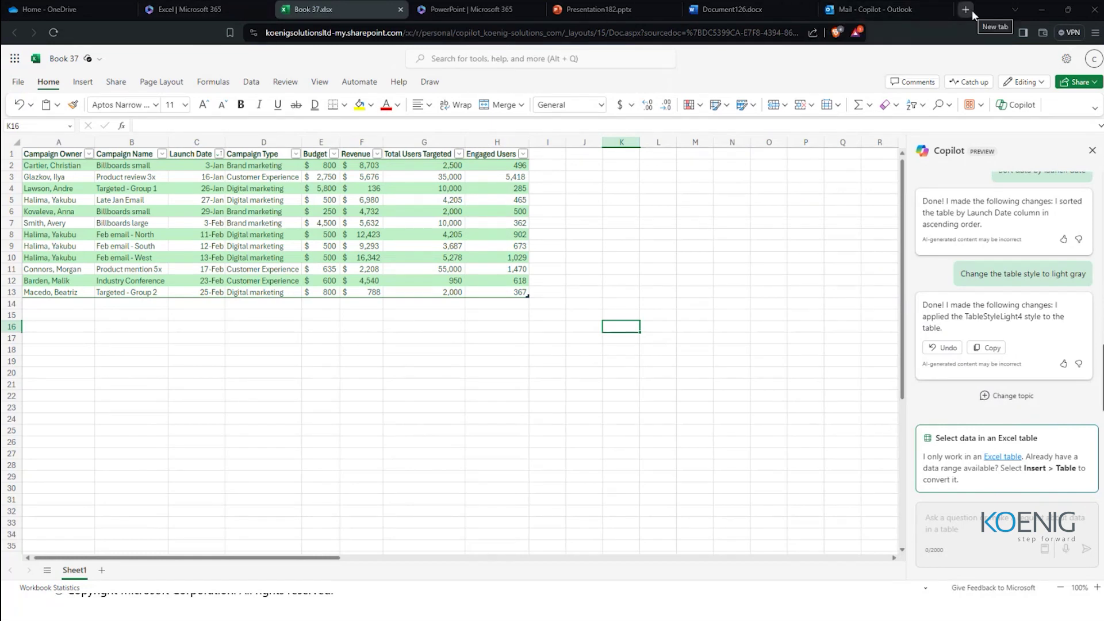
# Open Microsoft Loop from the OneDrive home page
pyautogui.click(77, 8)
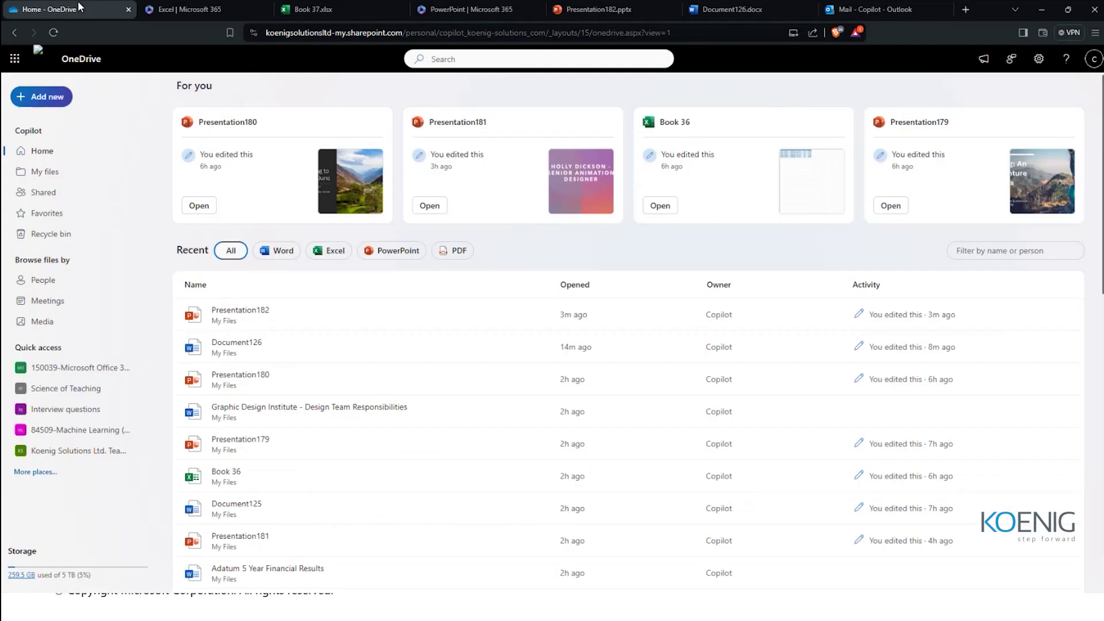
pyautogui.click(15, 57)
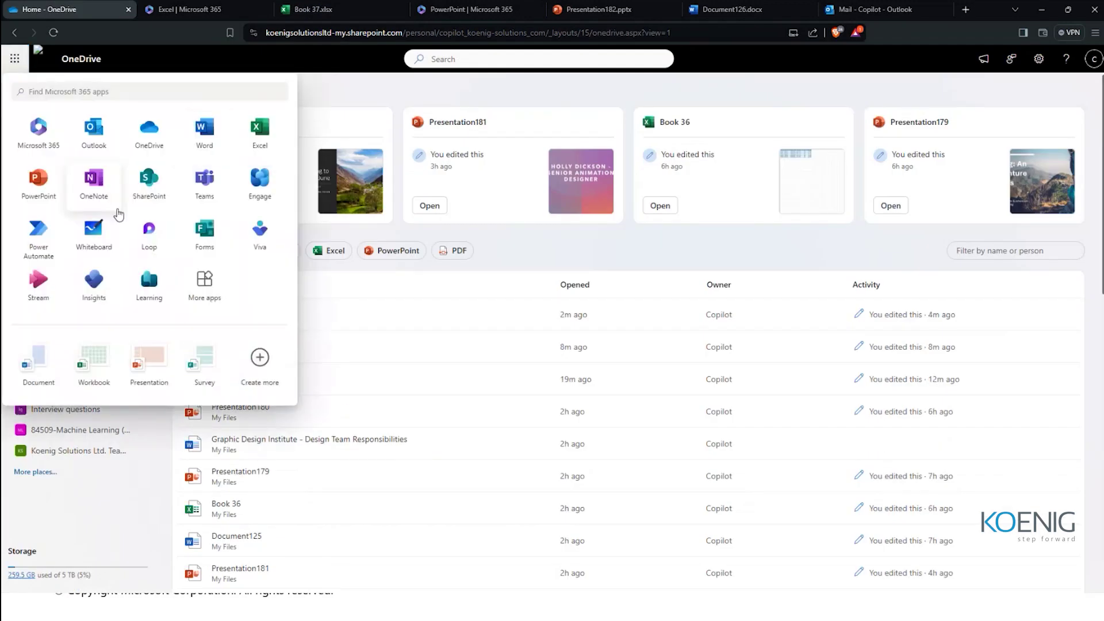
pyautogui.click(147, 239)
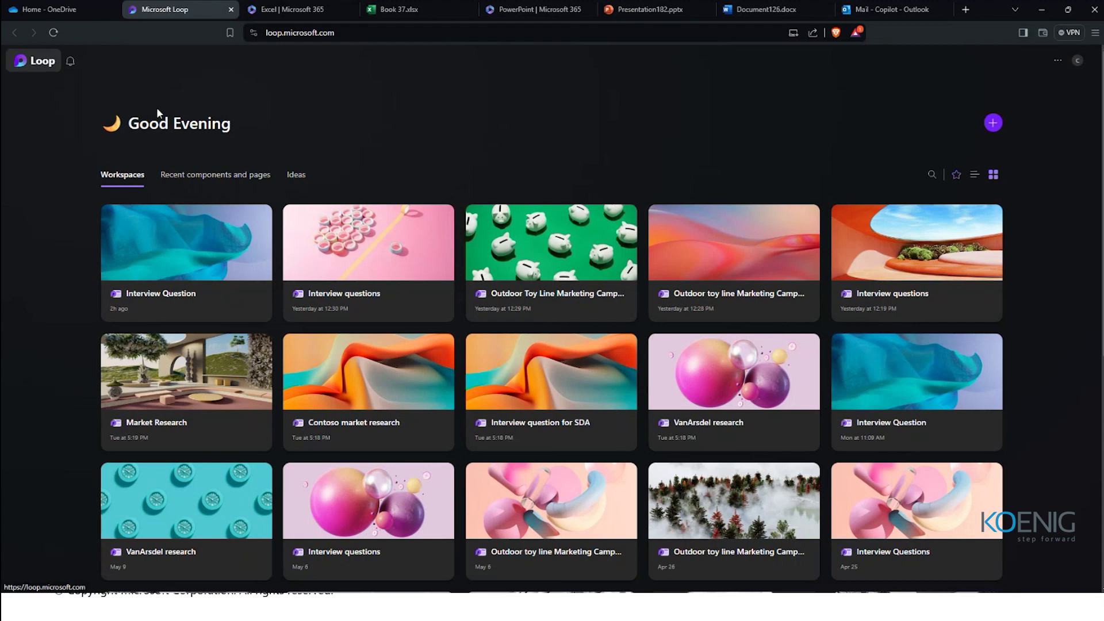
# Create a Loop workspace named "Interview Question" without inviting members or adding files, and place the cursor in its blank page's body
pyautogui.click(992, 122)
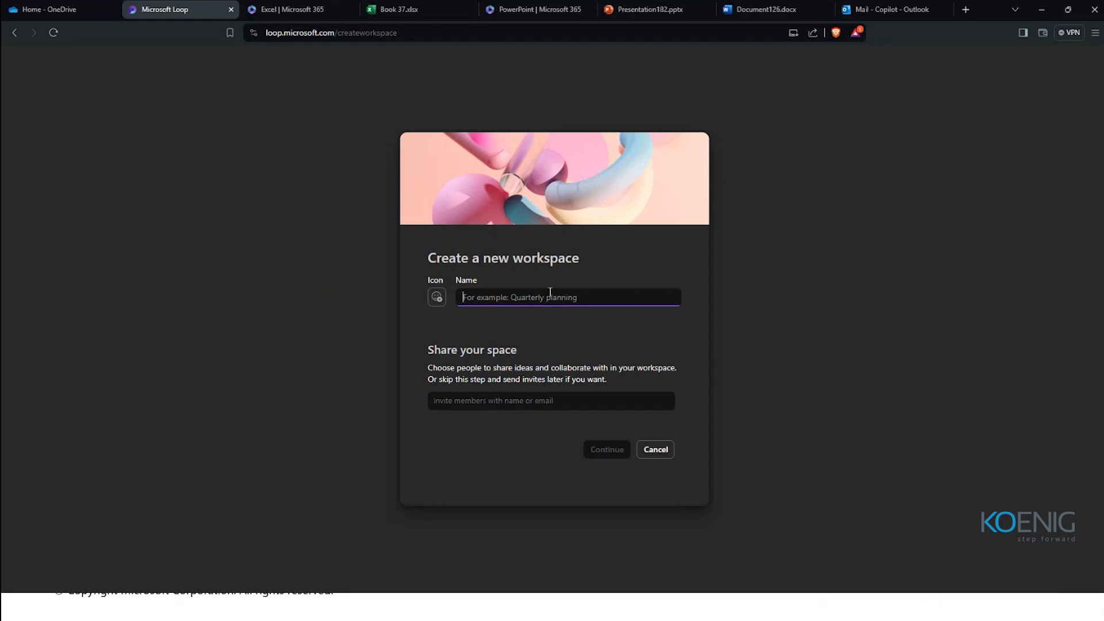
pyautogui.write('Intervi')
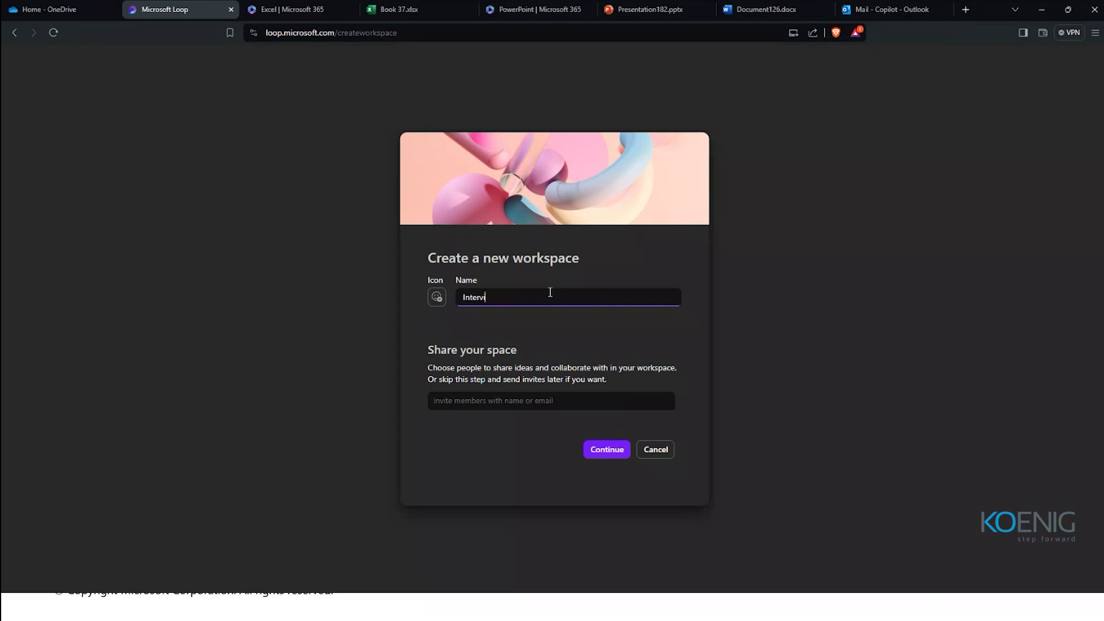
pyautogui.write('ew Question')
pyautogui.click(507, 404)
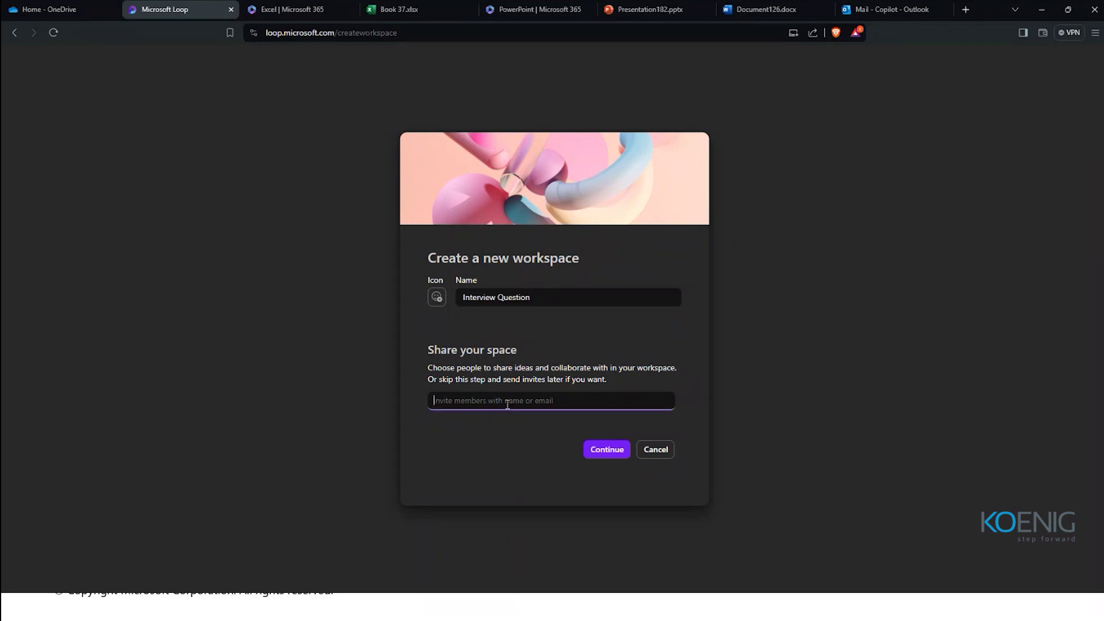
pyautogui.tripleClick(541, 303)
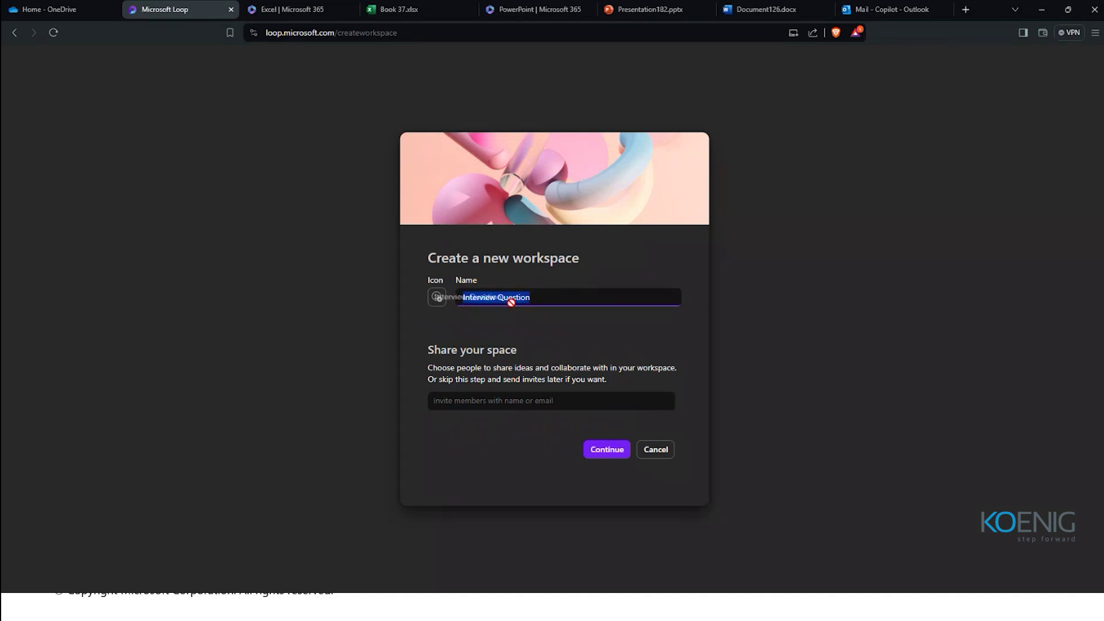
pyautogui.click(516, 407)
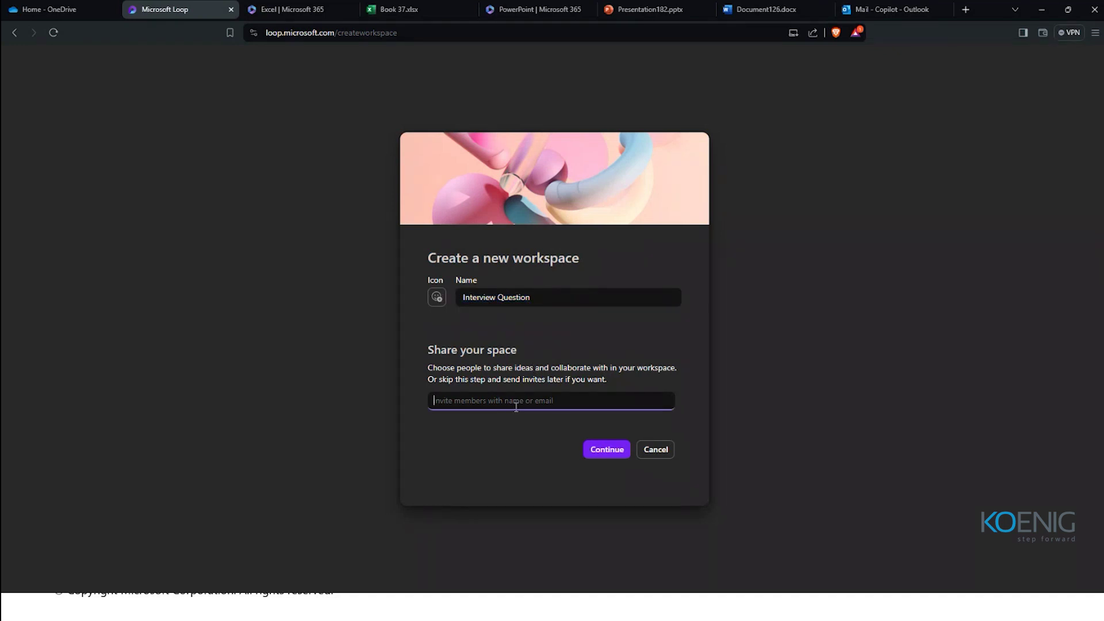
pyautogui.click(598, 448)
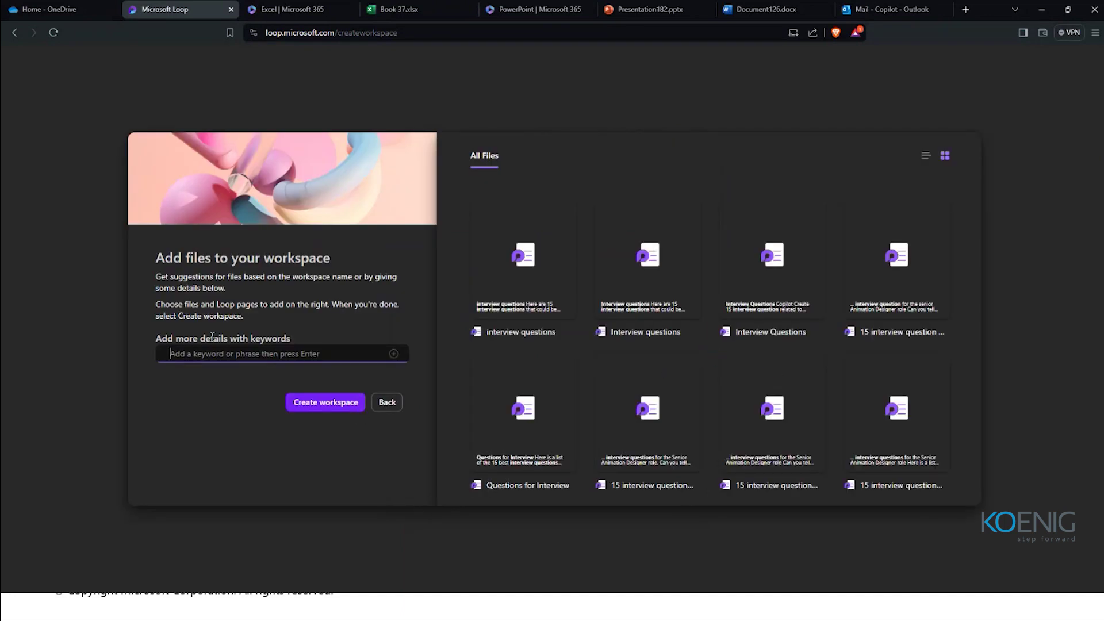
pyautogui.tripleClick(212, 338)
pyautogui.click(322, 402)
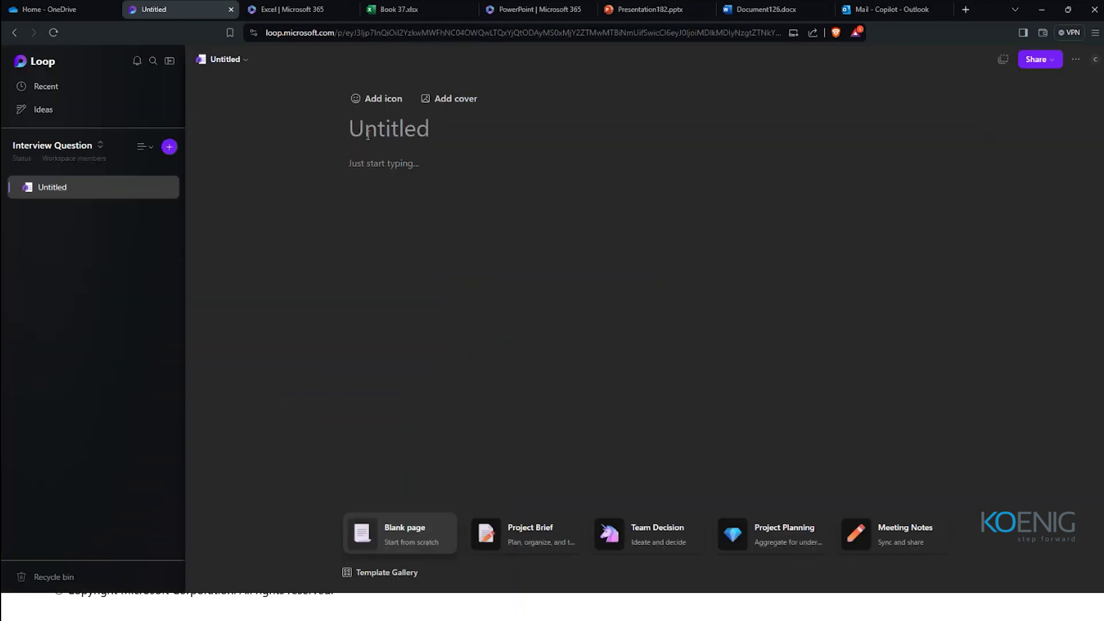
pyautogui.click(404, 168)
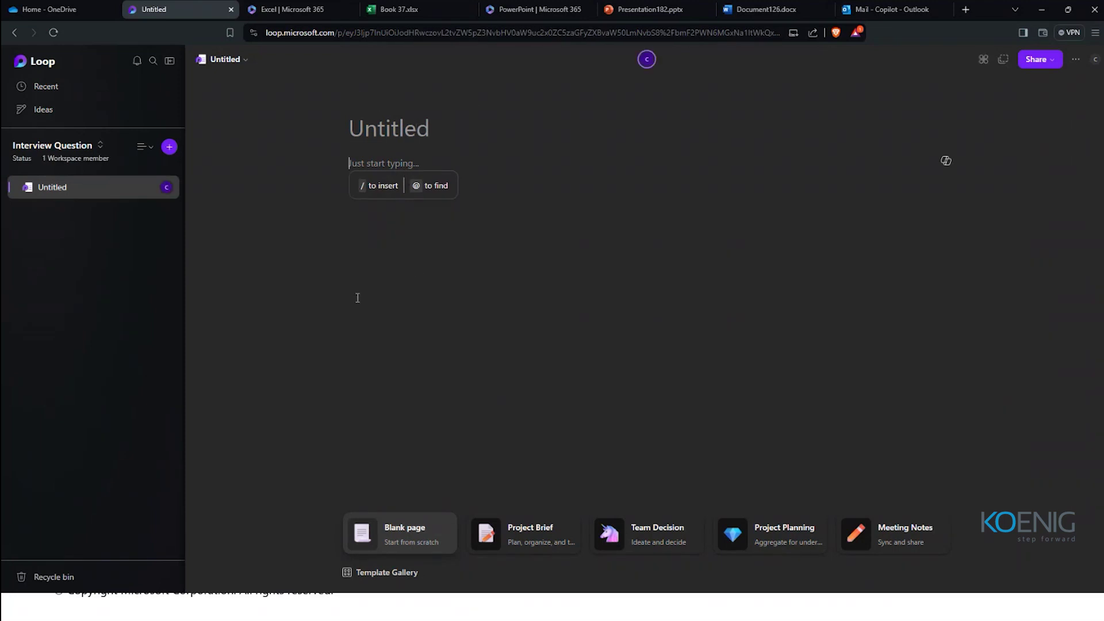
# Have Copilot draft the page's content from the prompt "Create 10 question for system admin", close its rewrite pane, and minimize the browser
pyautogui.click(952, 163)
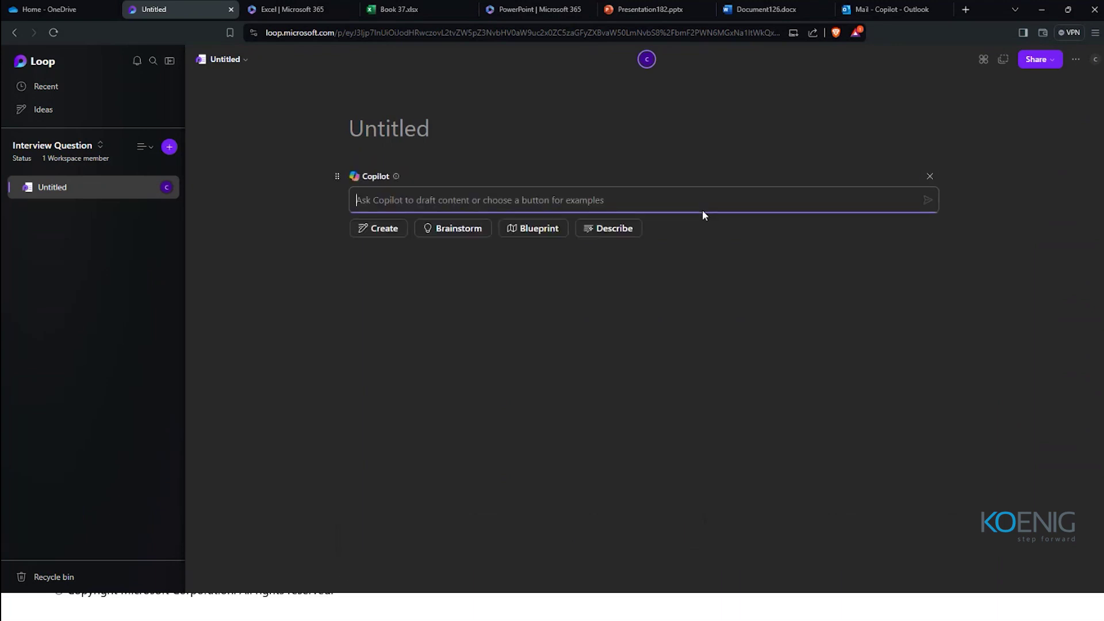
pyautogui.write('C')
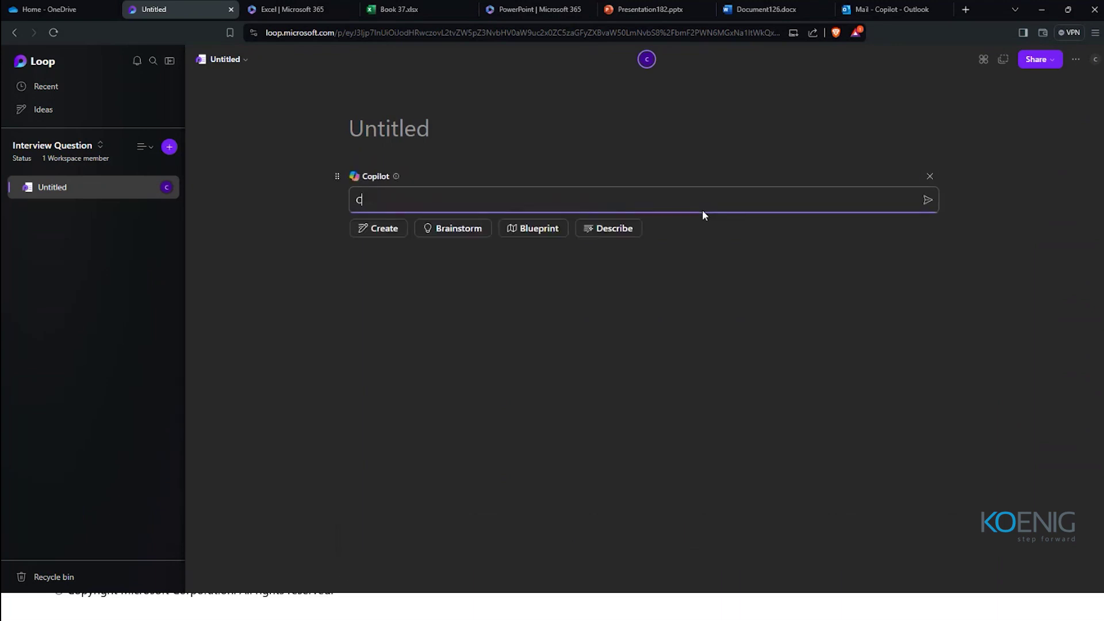
pyautogui.write('reate 10 question for system admin')
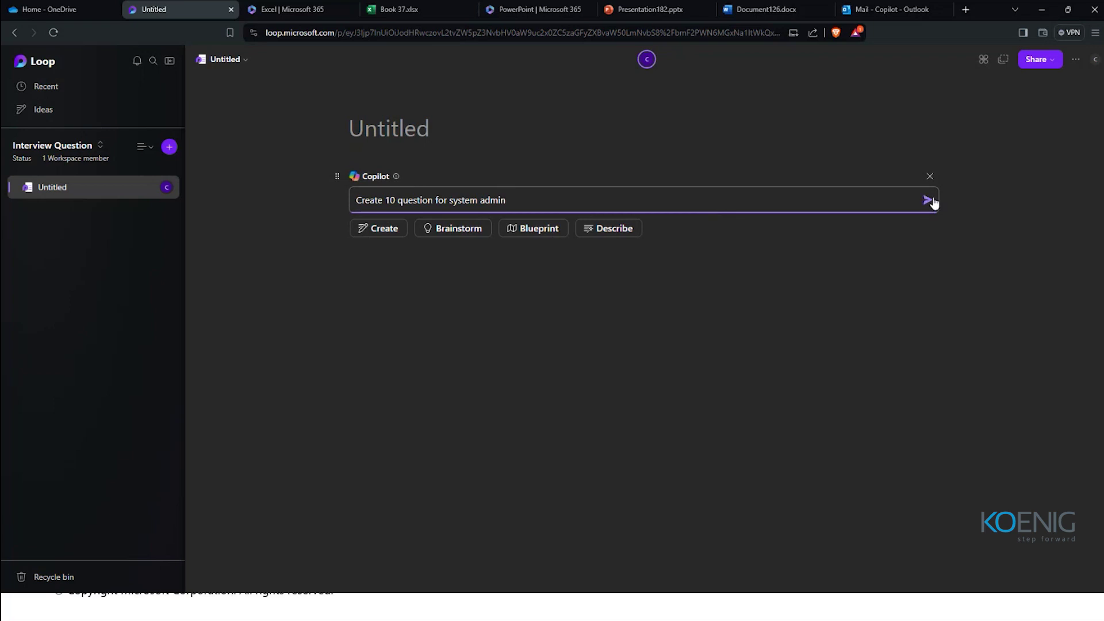
pyautogui.click(927, 200)
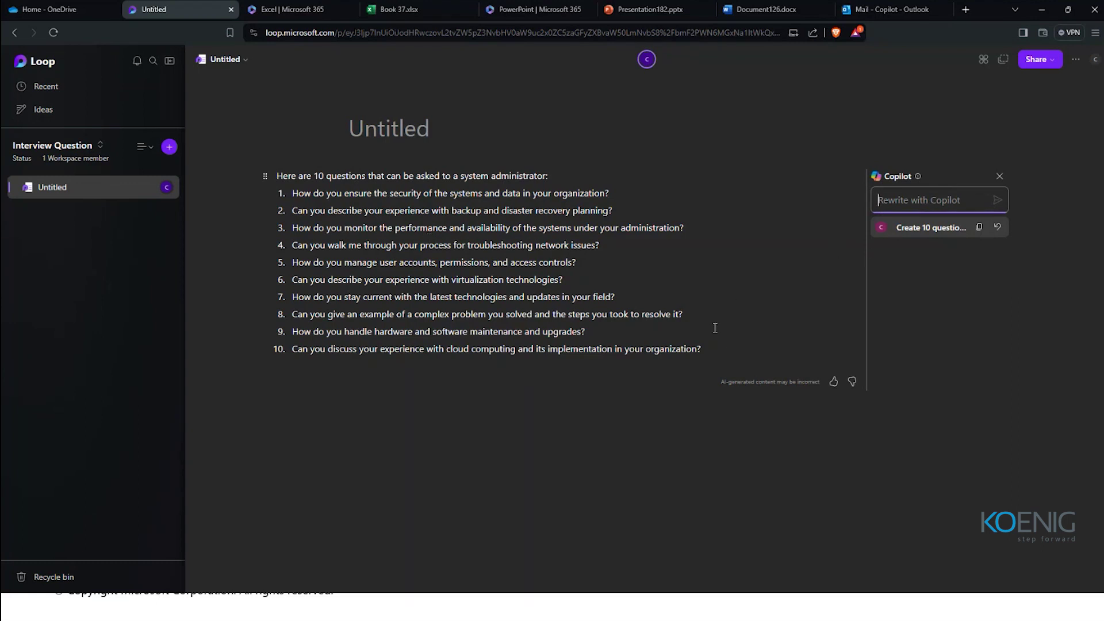
pyautogui.moveTo(708, 345); pyautogui.dragTo(275, 175)
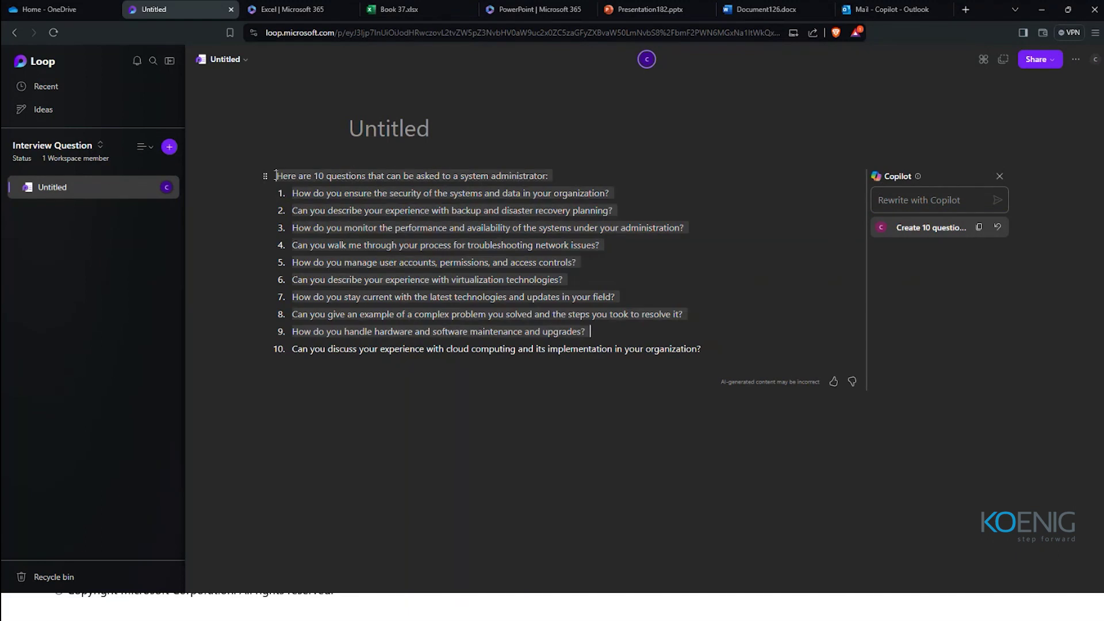
pyautogui.click(310, 262)
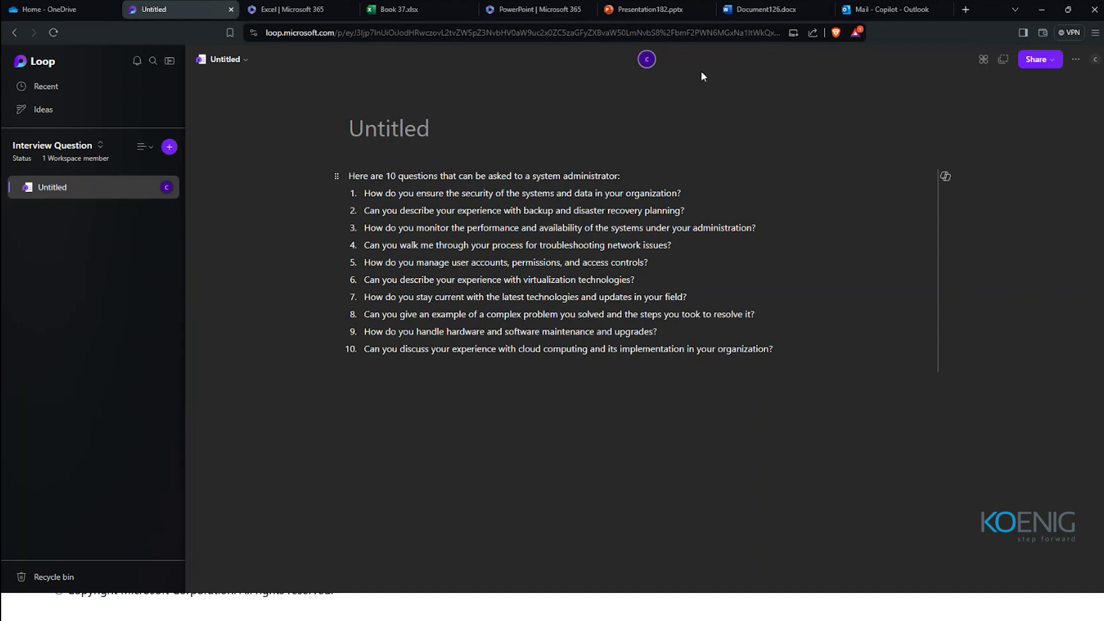
pyautogui.click(1035, 18)
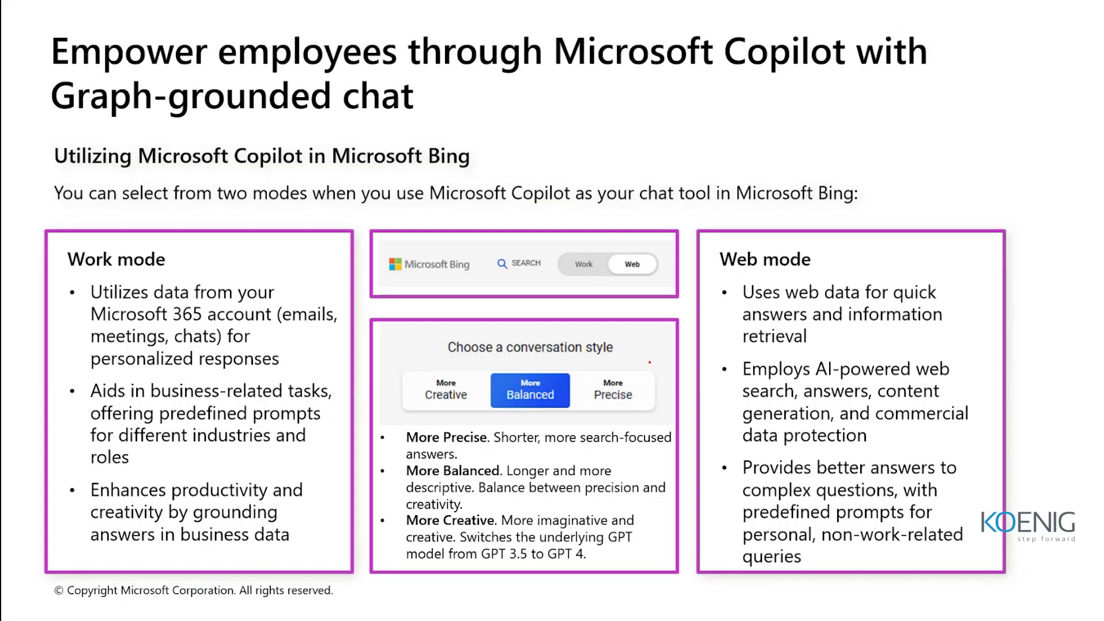
pyautogui.press('Right')
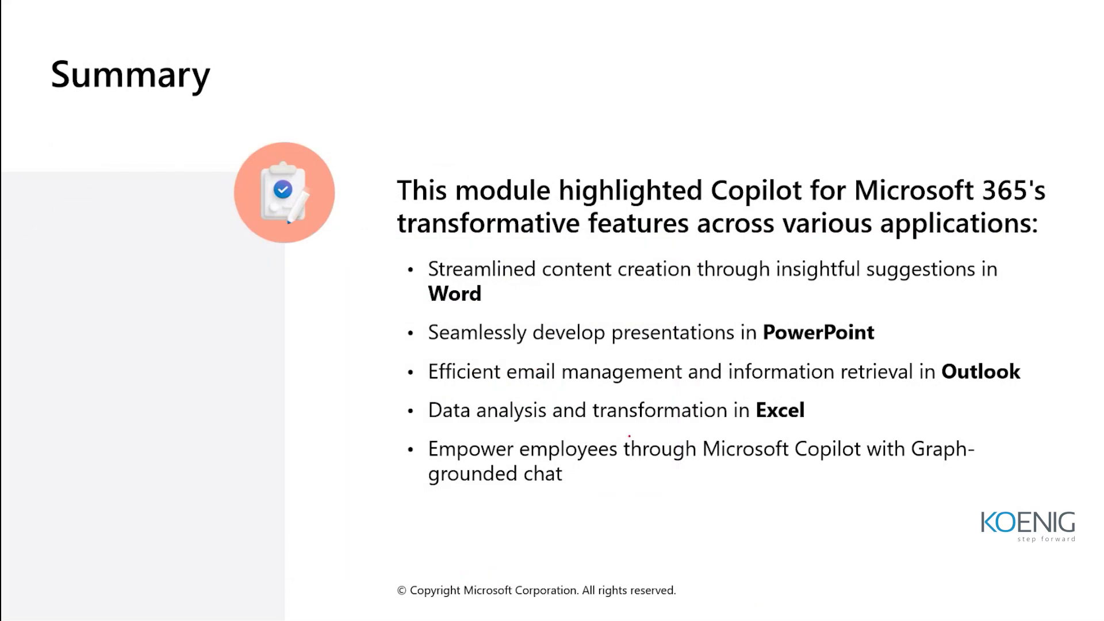
pyautogui.press('Right')
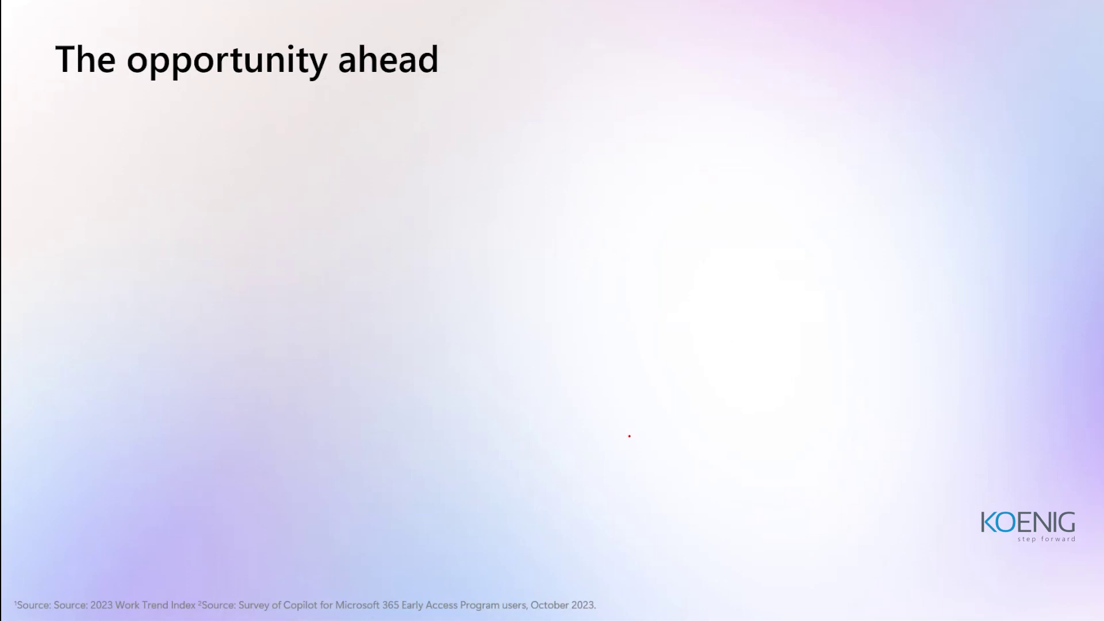